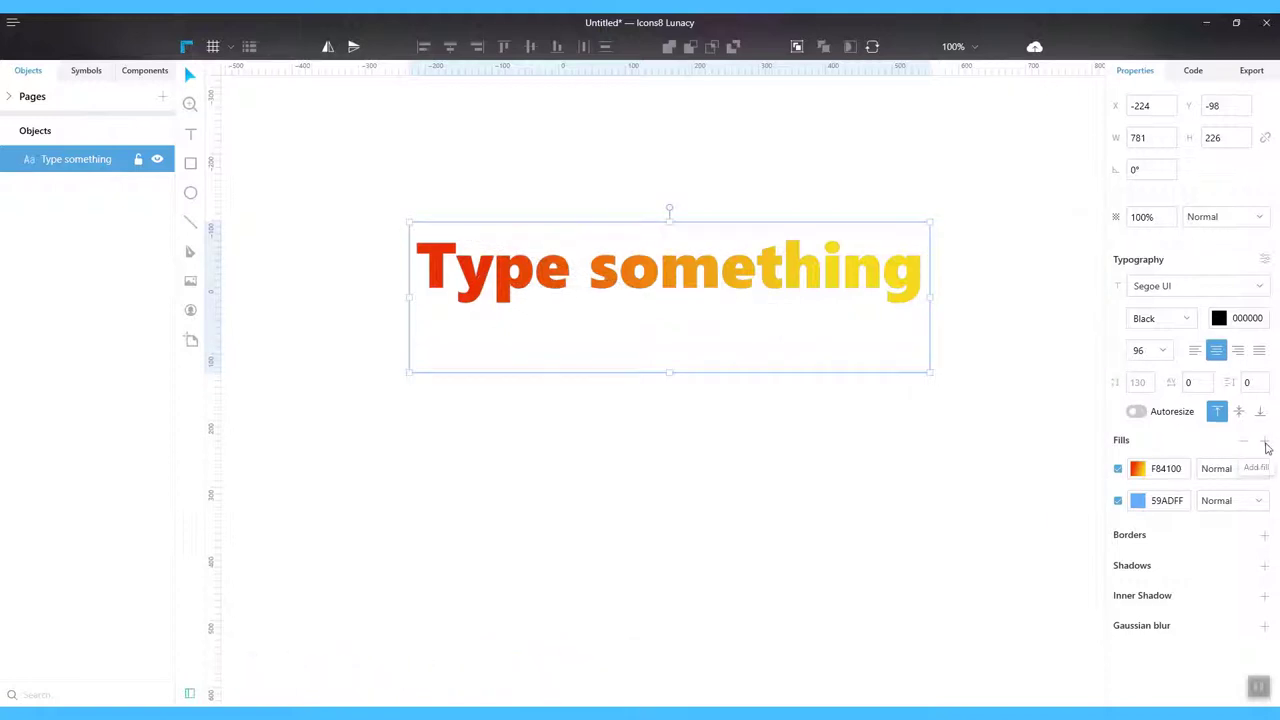
Add another fill to the text and make it an image fill using Avatar4.jpg.
{"action": "left_click", "coordinate": [1266, 447]}
{"action": "left_click", "coordinate": [1138, 468]}
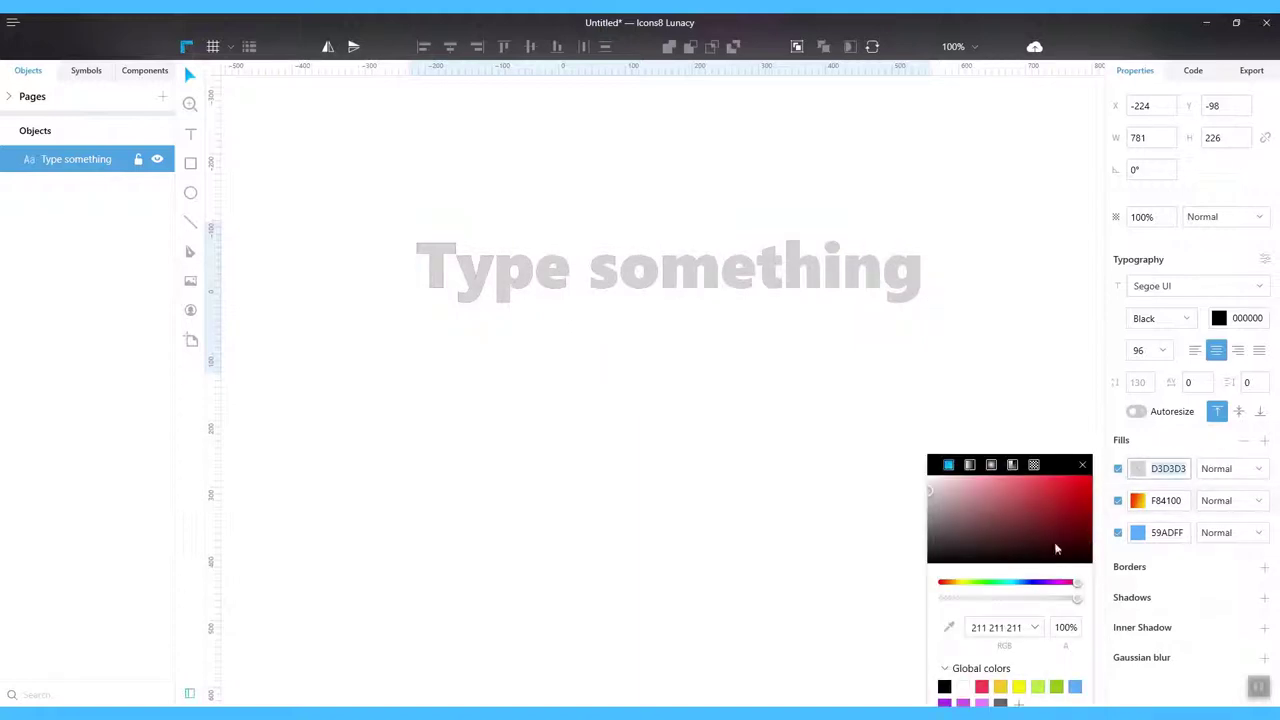
{"action": "left_click", "coordinate": [1034, 465]}
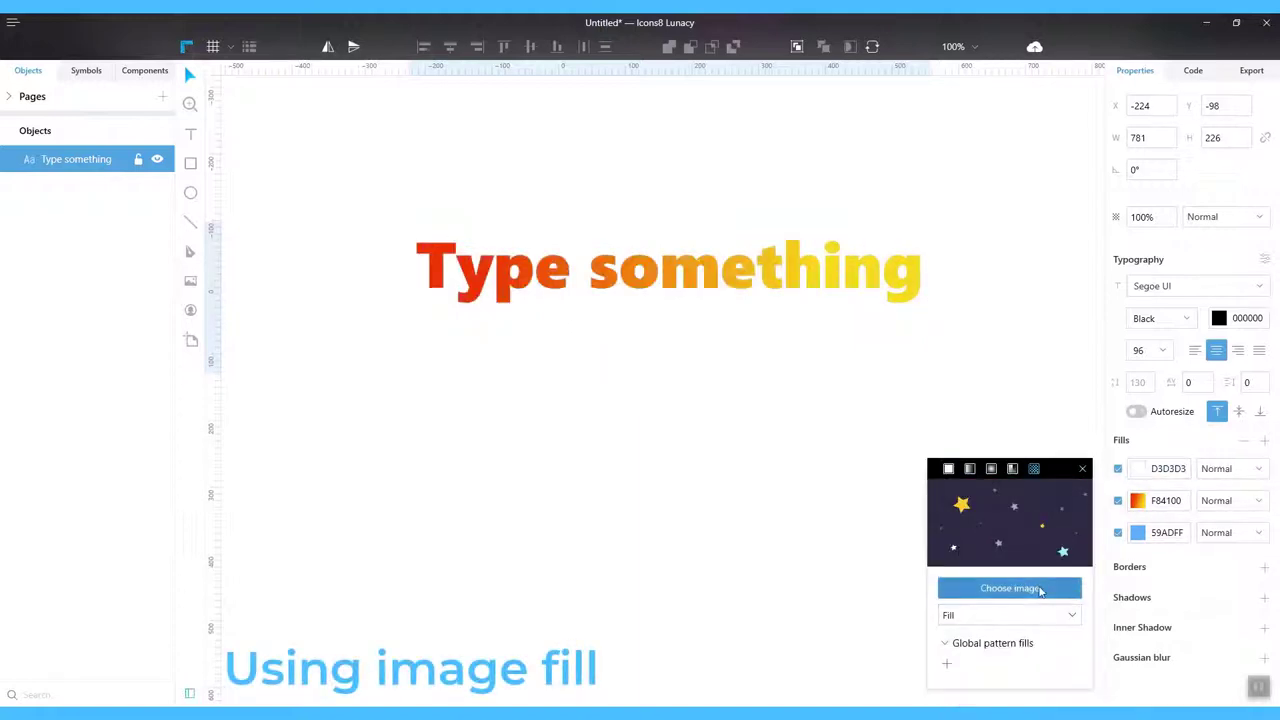
{"action": "left_click", "coordinate": [1040, 591]}
{"action": "left_click", "coordinate": [522, 120]}
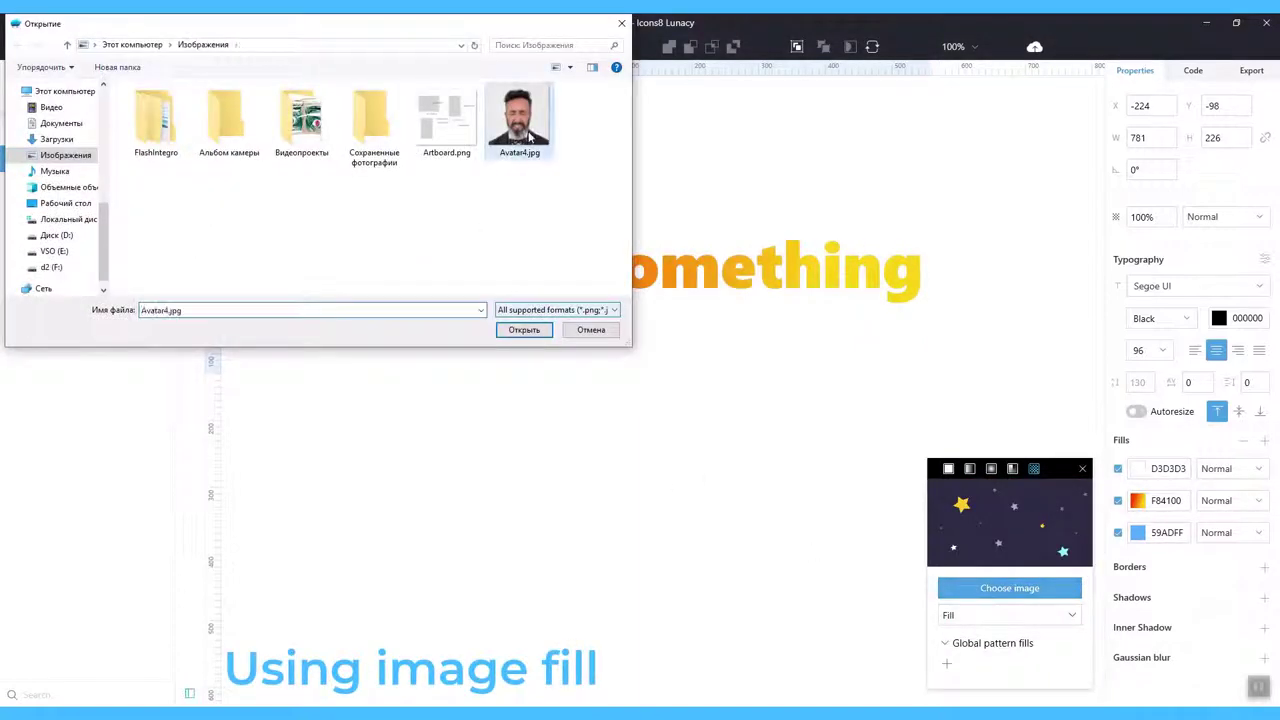
{"action": "double_click", "coordinate": [530, 137]}
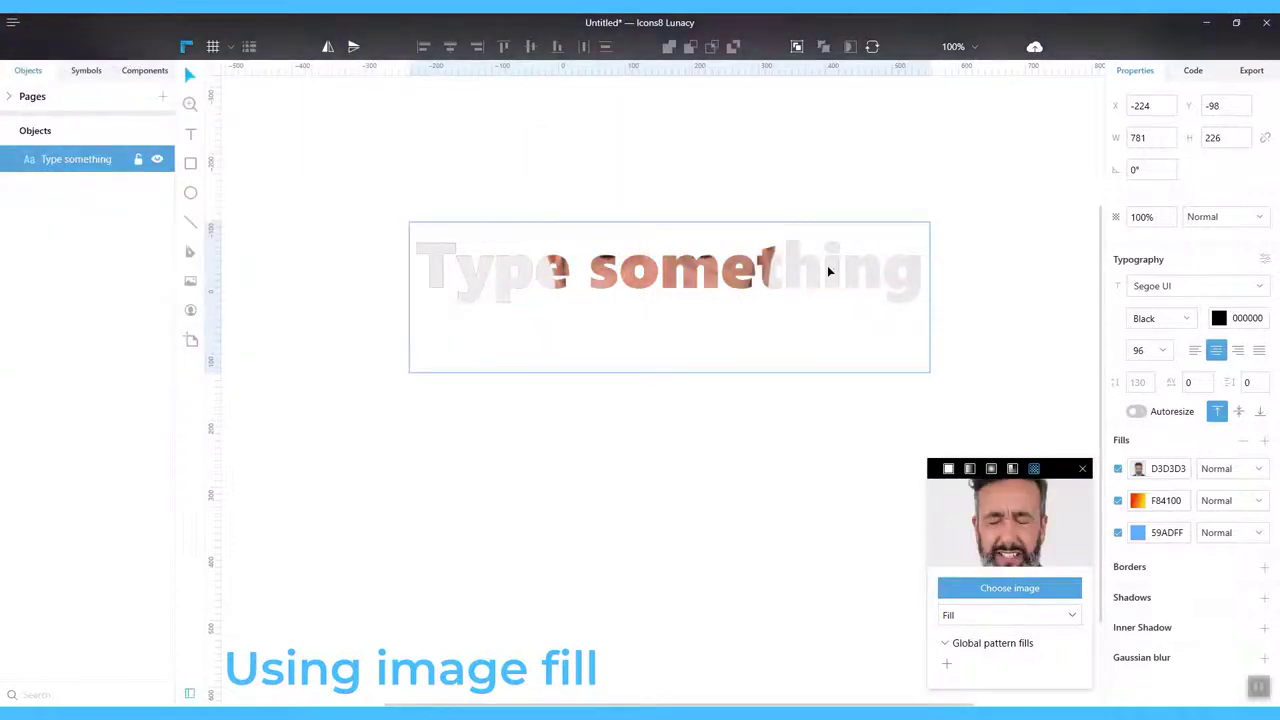
{"action": "left_click", "coordinate": [1084, 471]}
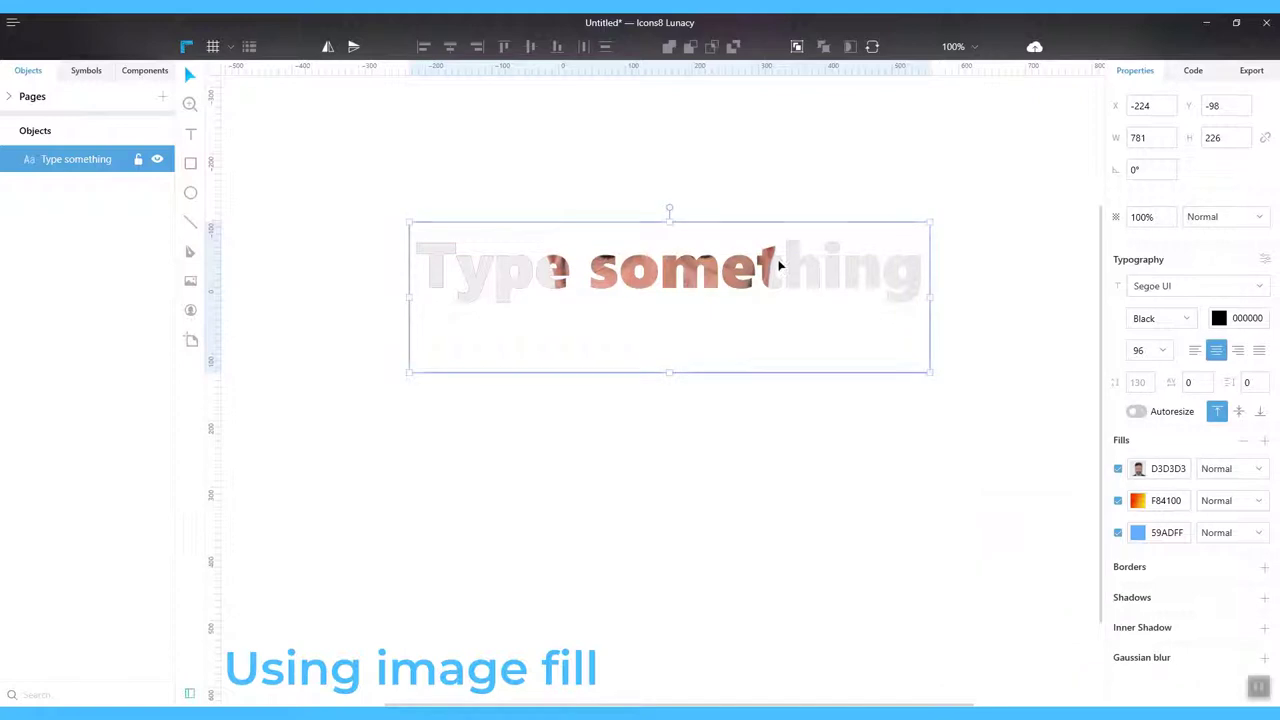
Resize the text box to about 531 wide and 539 high so the text wraps onto two lines.
{"action": "left_click_drag", "start_coordinate": [927, 297], "coordinate": [772, 297]}
{"action": "left_click_drag", "start_coordinate": [590, 372], "coordinate": [606, 580]}
{"action": "mouse_move", "coordinate": [772, 400]}
{"action": "left_mouse_down"}
{"action": "mouse_move", "coordinate": [568, 410]}
{"action": "mouse_move", "coordinate": [898, 393]}
{"action": "mouse_move", "coordinate": [765, 395]}
{"action": "left_mouse_up"}
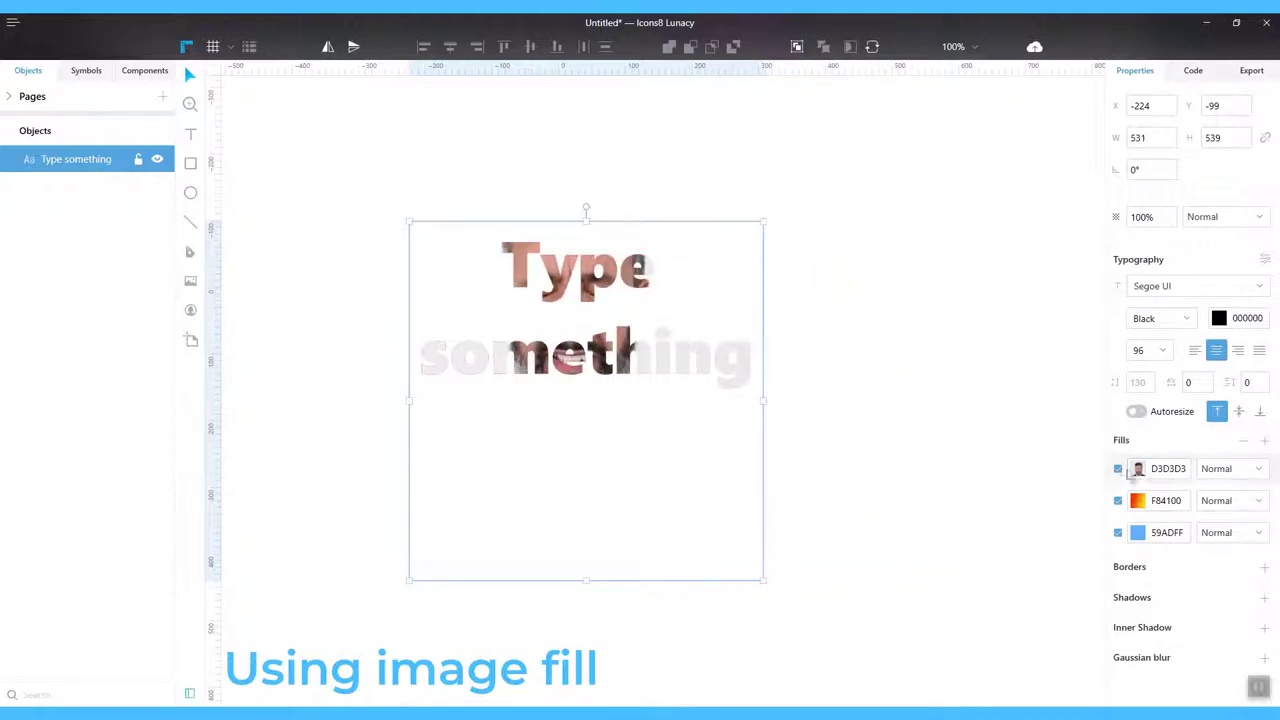
Try the Fit and Stretch modes on the text's image fill and return it to Fill.
{"action": "left_click", "coordinate": [1137, 469]}
{"action": "left_click", "coordinate": [1028, 617]}
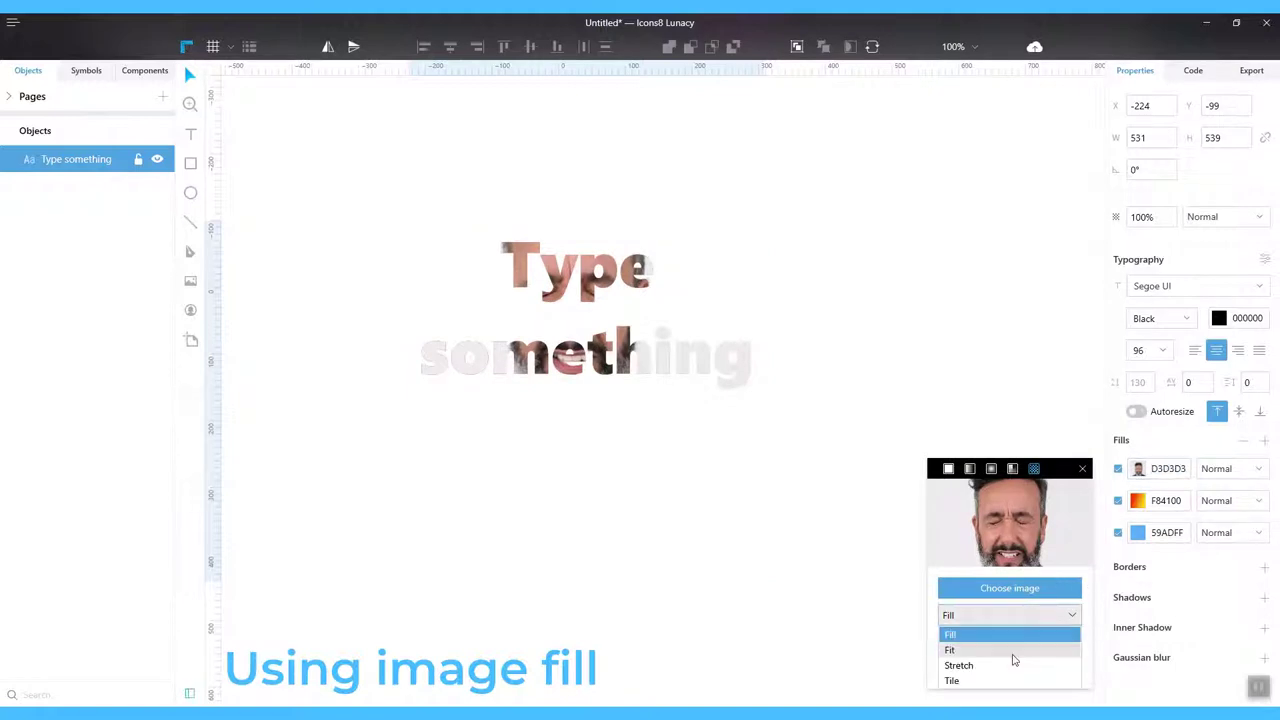
{"action": "left_click", "coordinate": [1008, 651]}
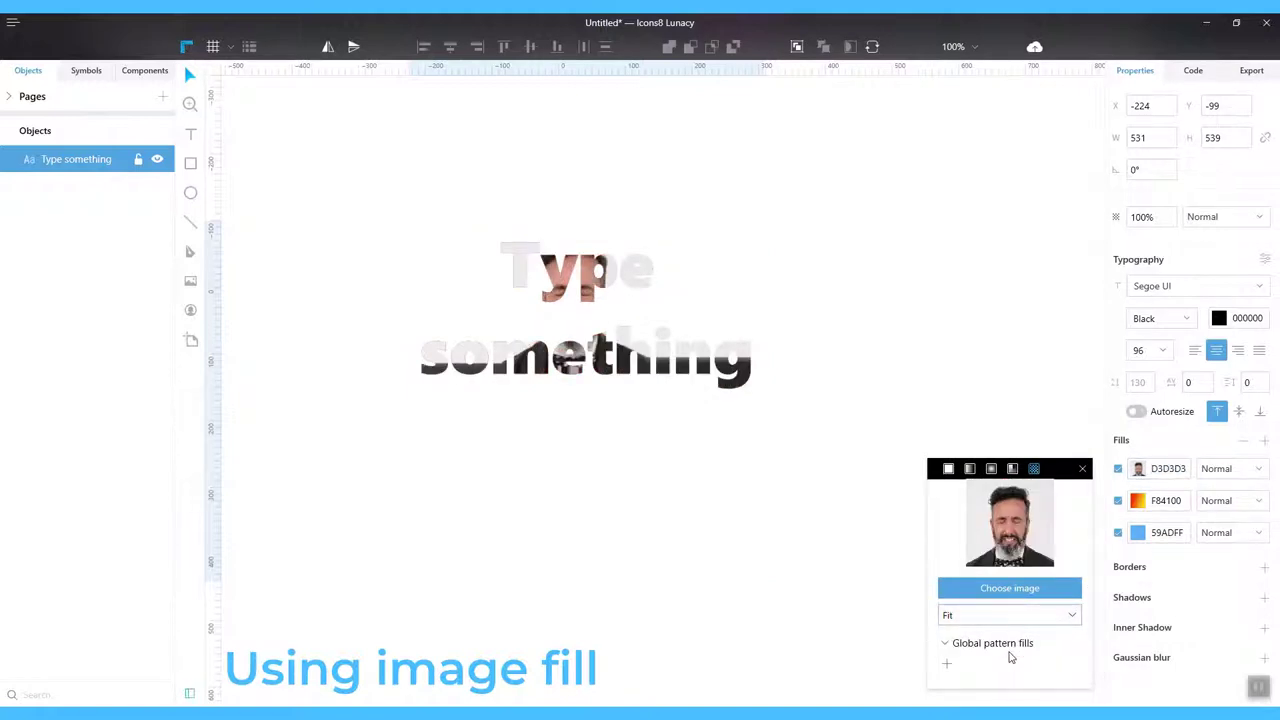
{"action": "left_click", "coordinate": [1034, 626]}
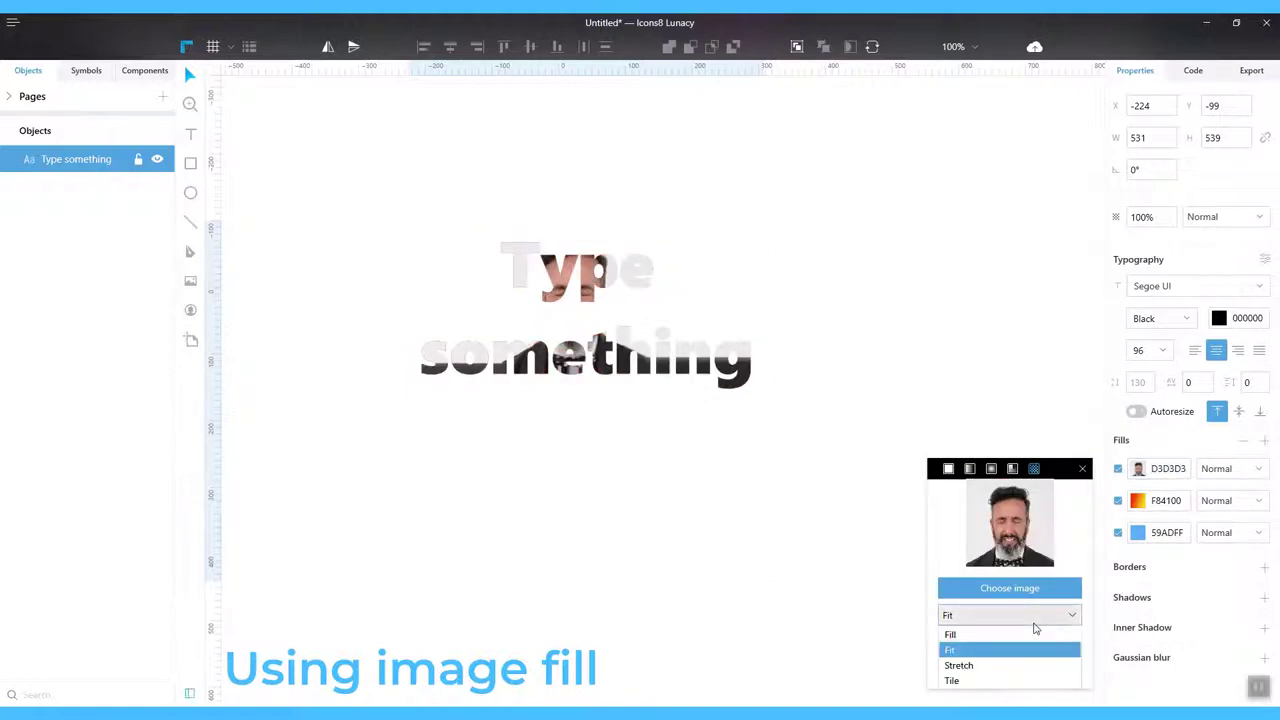
{"action": "left_click", "coordinate": [1025, 664]}
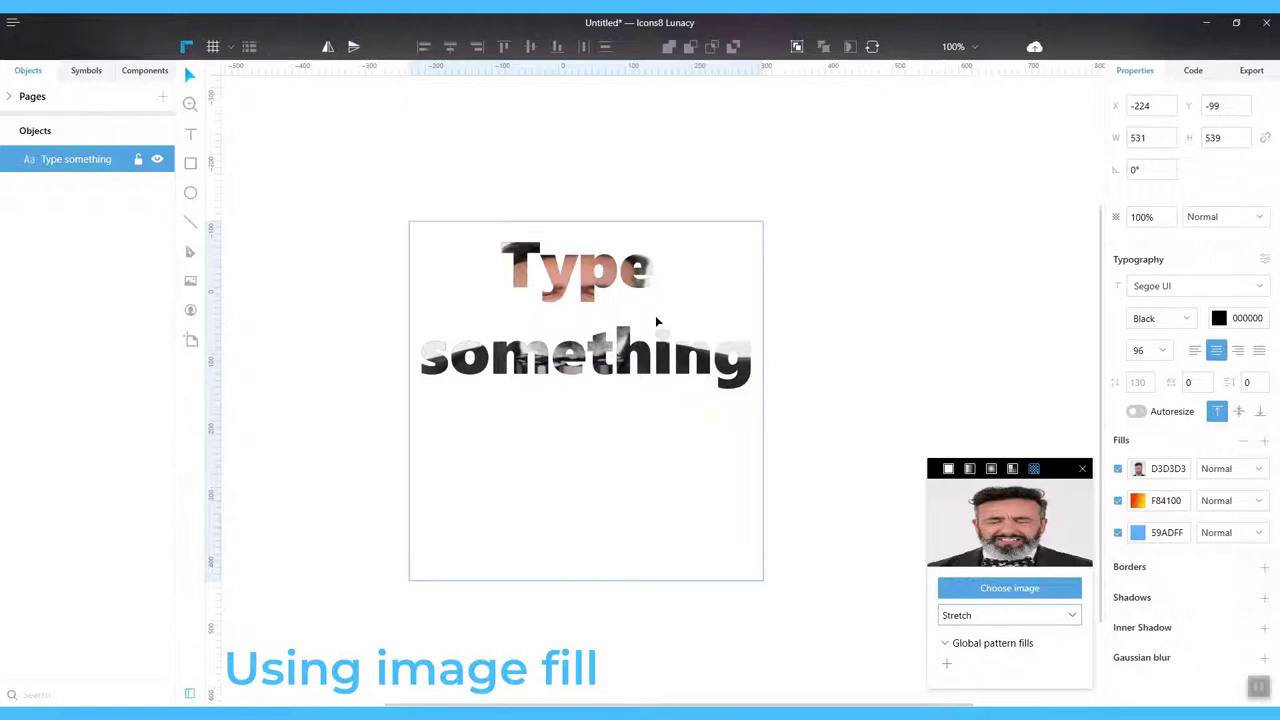
{"action": "left_click", "coordinate": [1074, 616]}
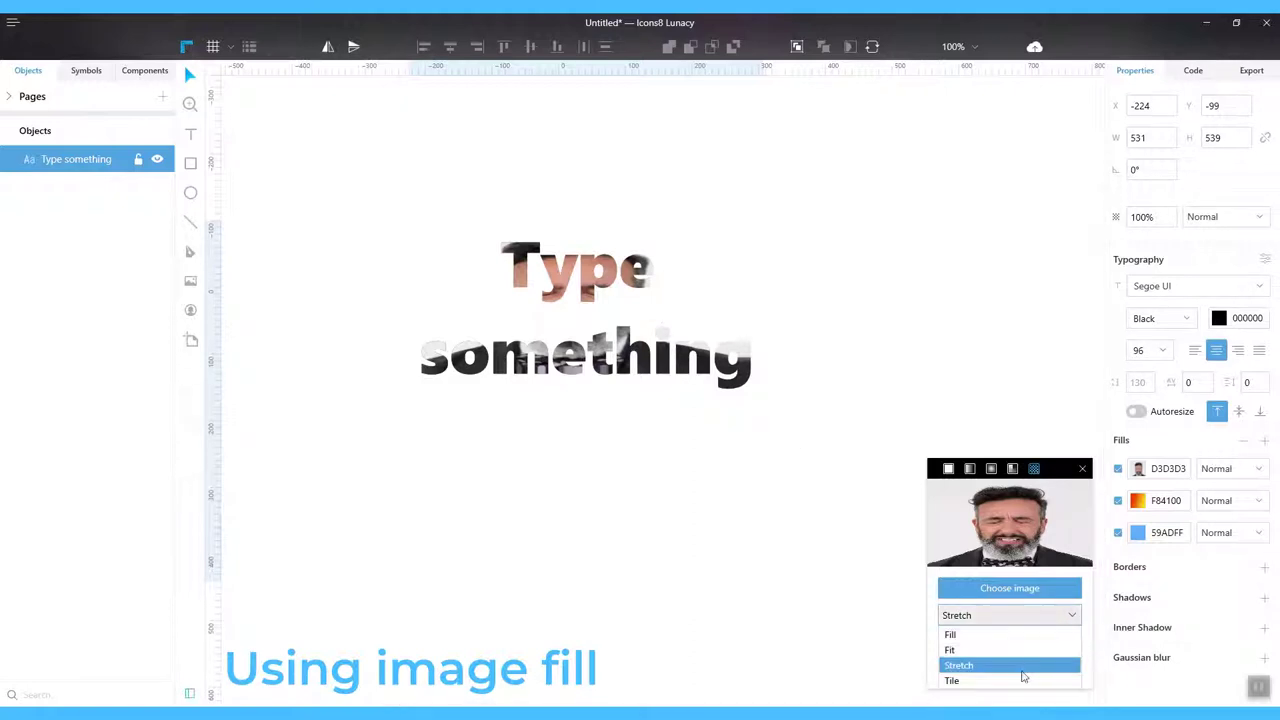
{"action": "left_click", "coordinate": [1015, 636]}
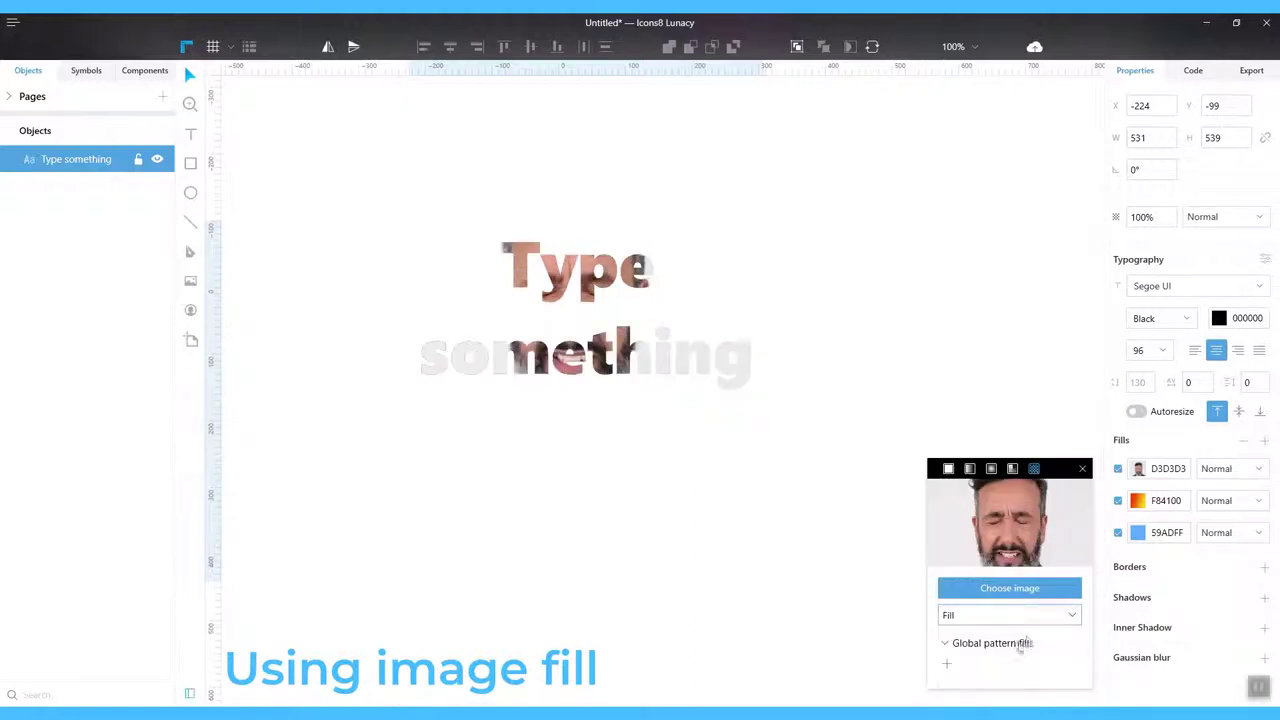
{"action": "left_click", "coordinate": [1084, 471]}
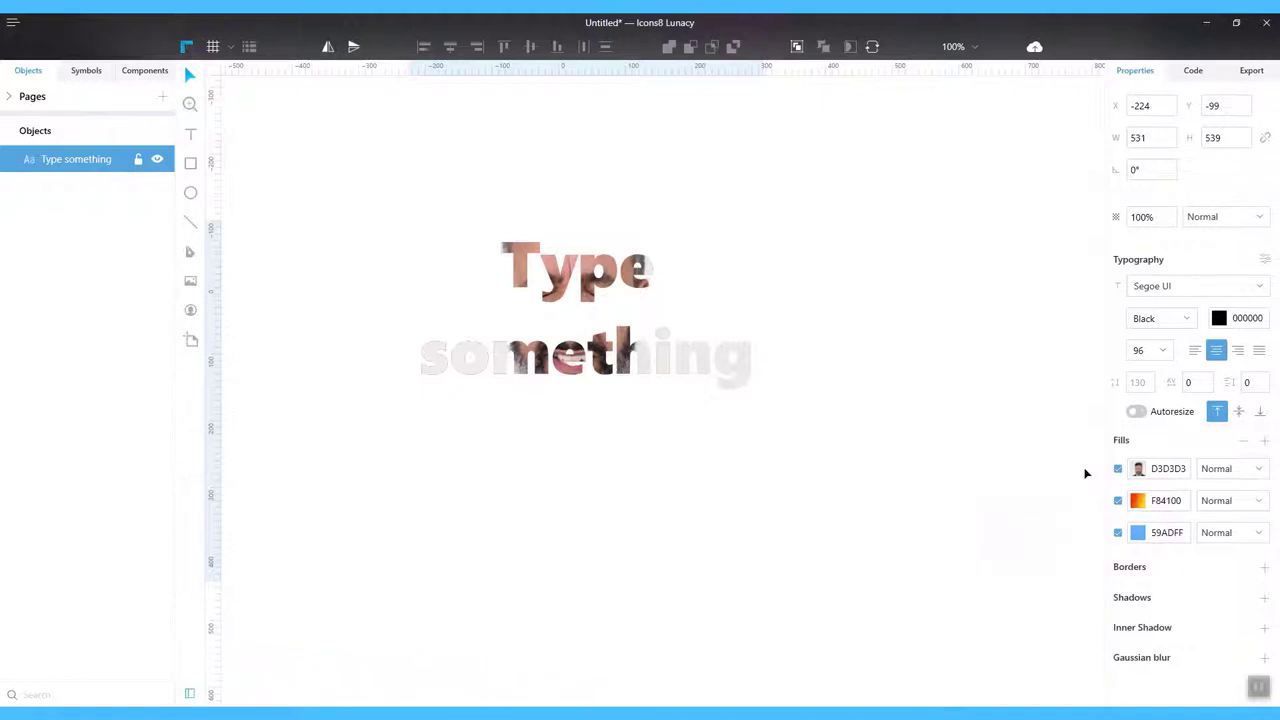
Disable the image and gradient fills to preview the layers beneath, and enable them again.
{"action": "left_click", "coordinate": [1117, 469]}
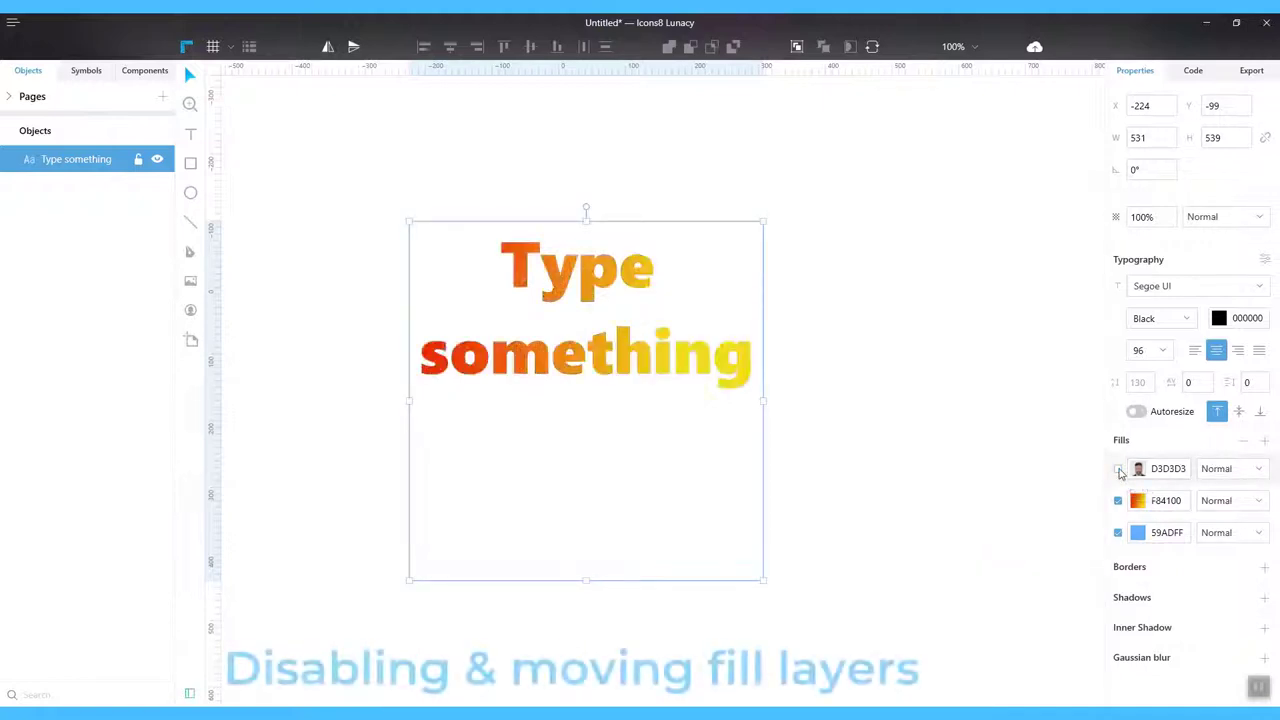
{"action": "left_click", "coordinate": [1118, 469]}
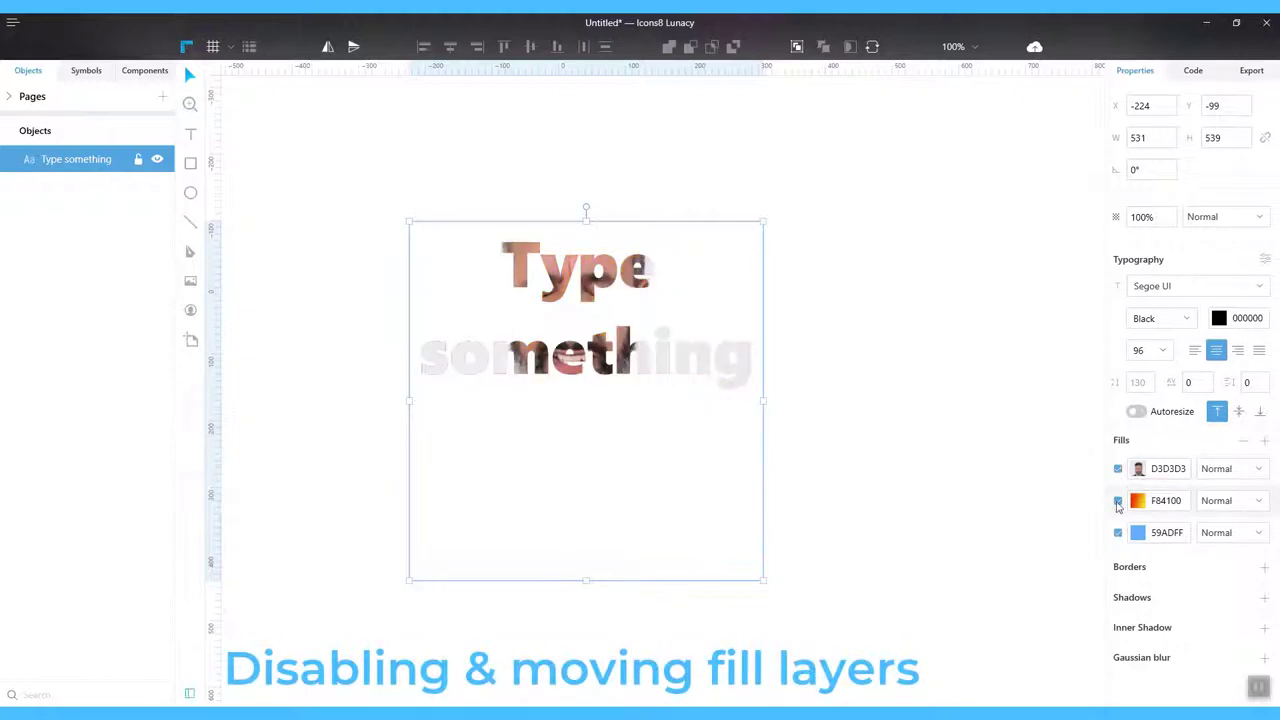
{"action": "left_click", "coordinate": [1117, 502]}
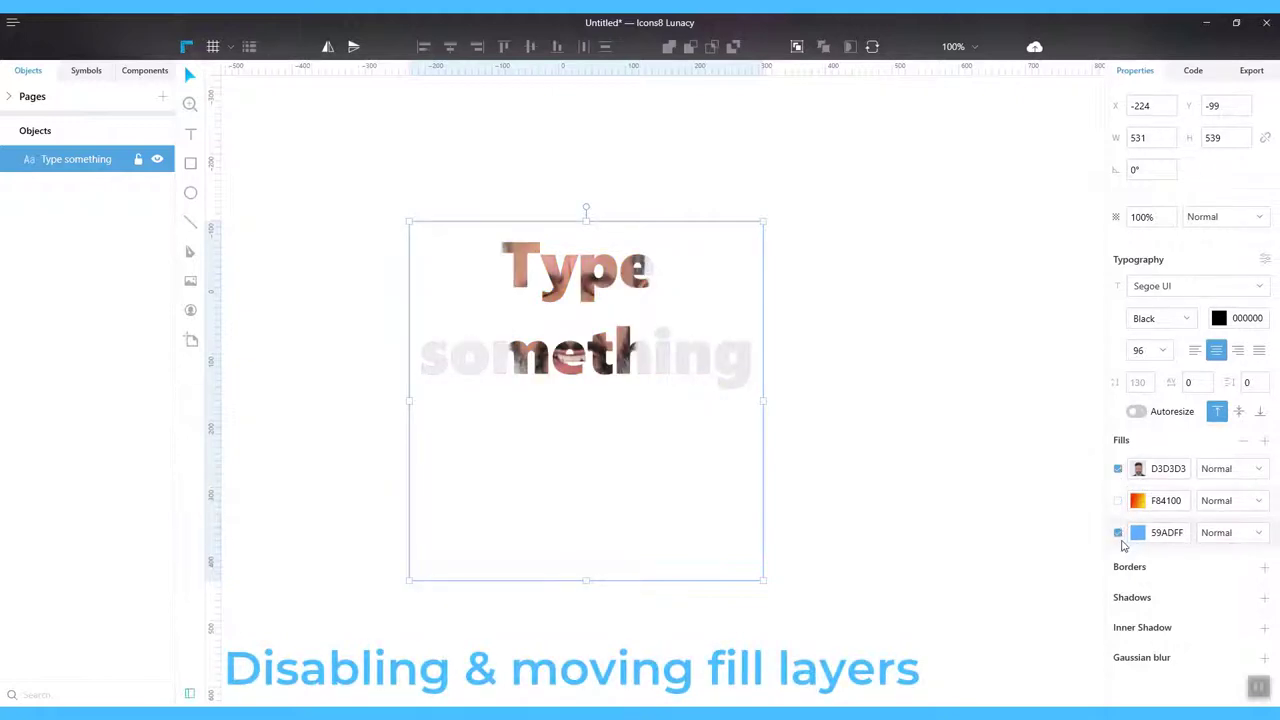
{"action": "left_click", "coordinate": [1118, 469]}
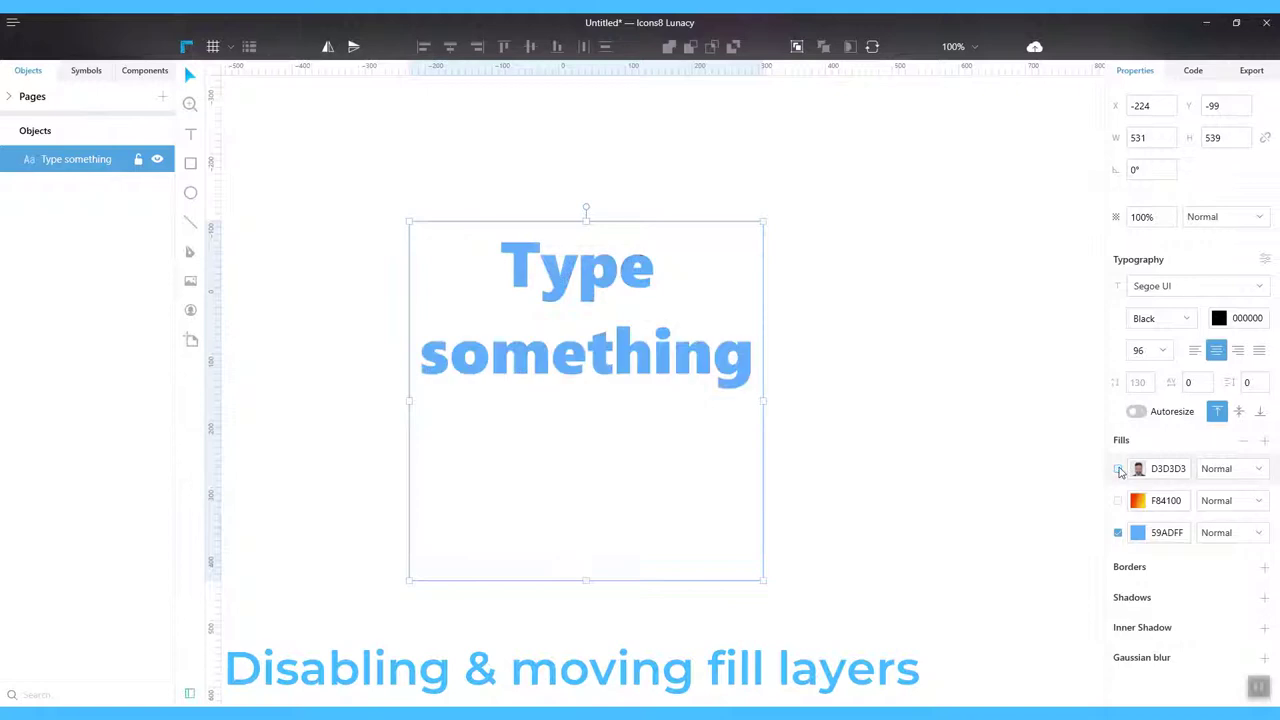
{"action": "left_click", "coordinate": [1118, 469]}
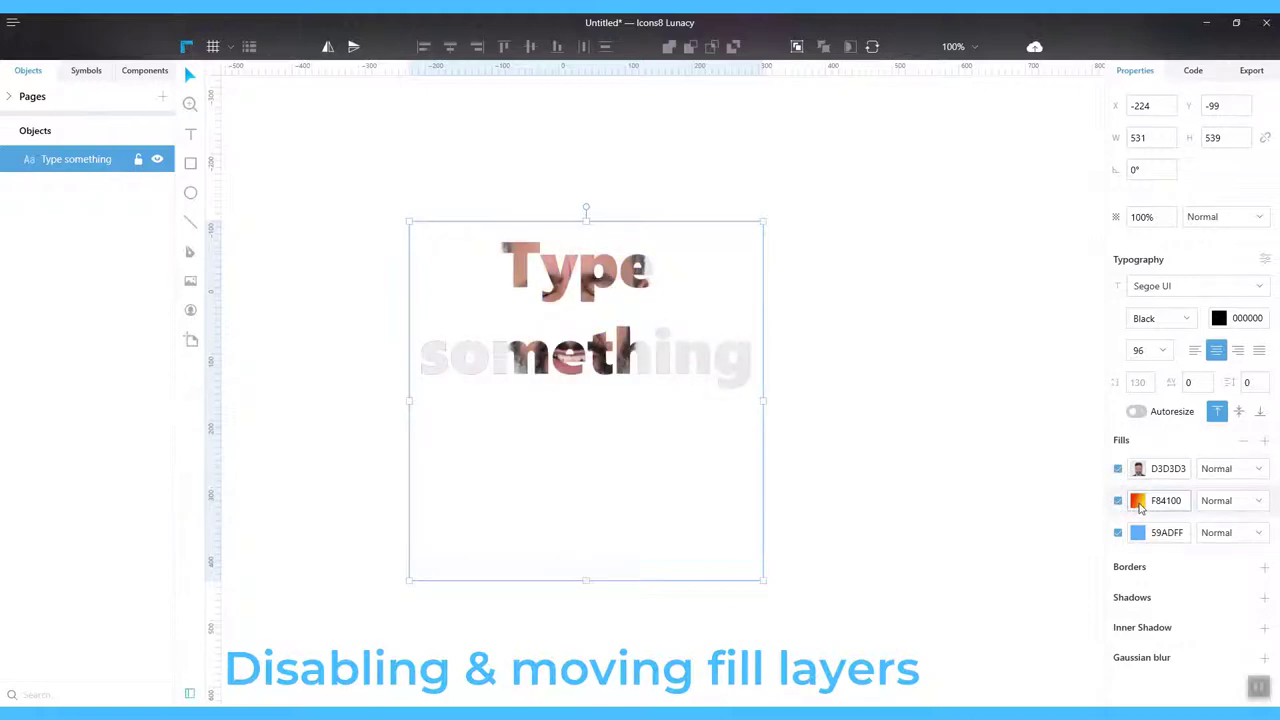
Lower the gradient fill's opacity to 43% at its red stop and 35% at its yellow stop.
{"action": "left_click", "coordinate": [1138, 501]}
{"action": "left_click", "coordinate": [1001, 397]}
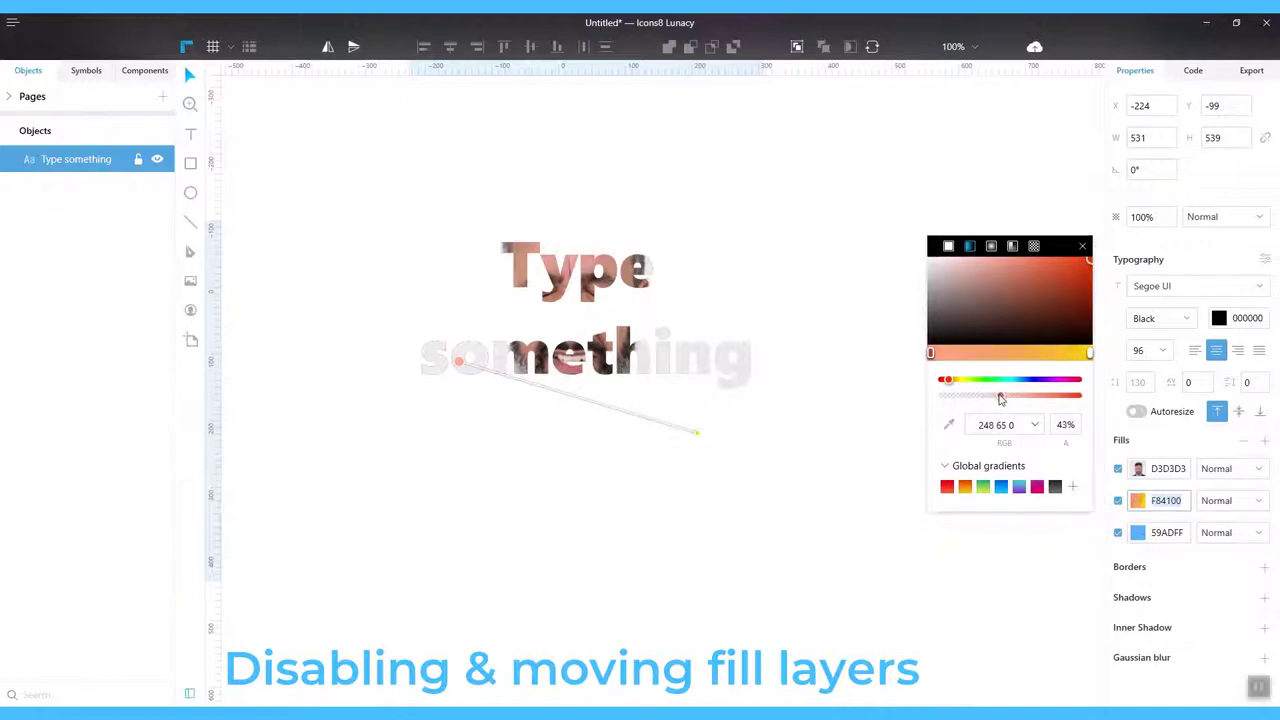
{"action": "left_click", "coordinate": [1090, 354]}
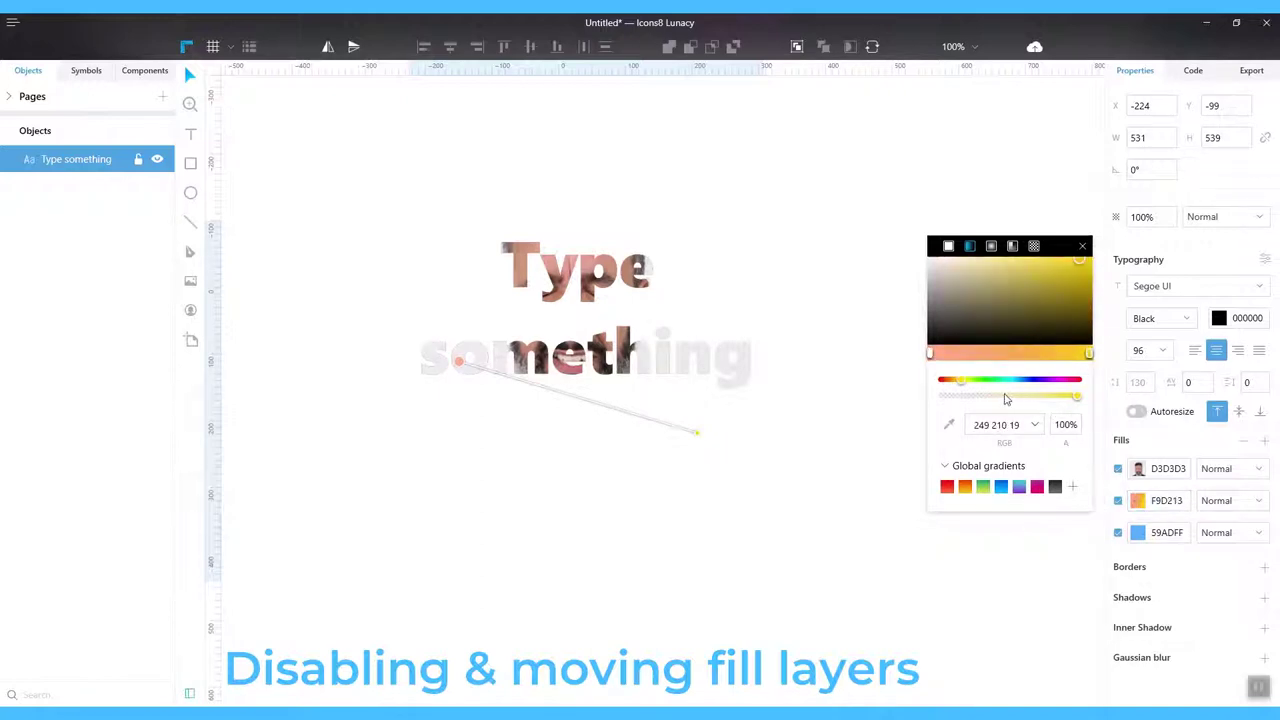
{"action": "left_click_drag", "start_coordinate": [1008, 397], "coordinate": [992, 398]}
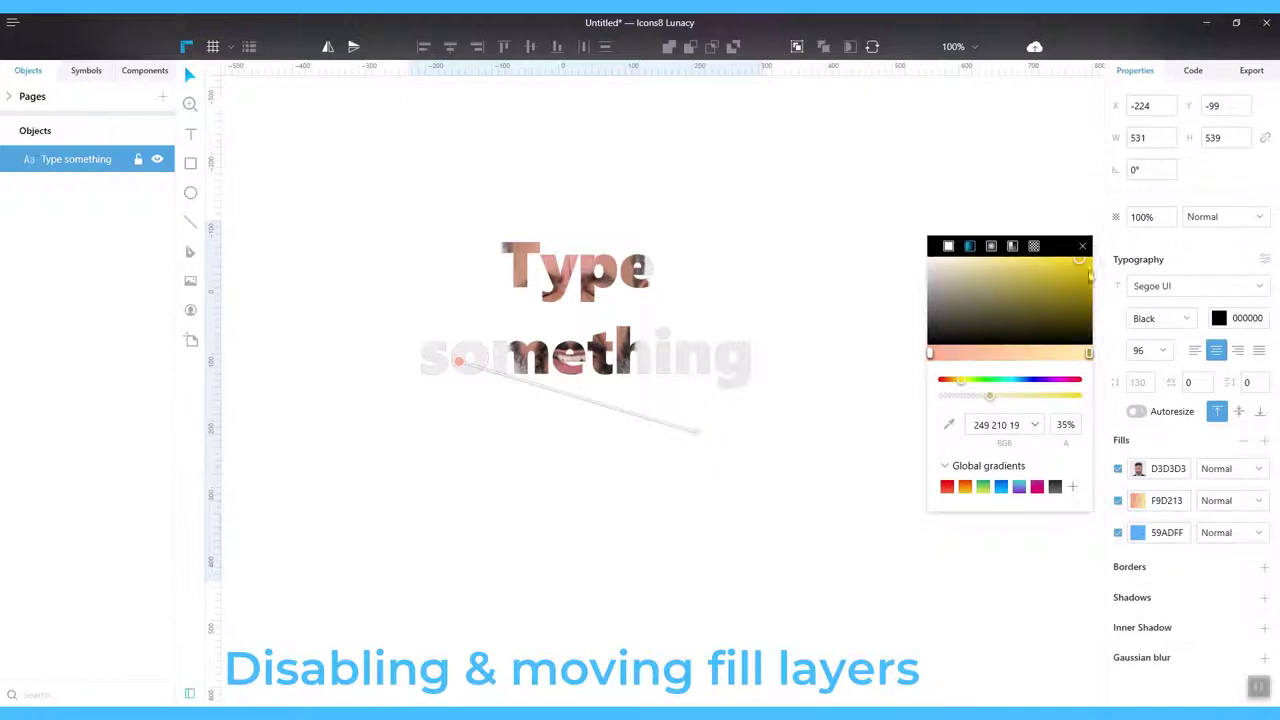
{"action": "left_click", "coordinate": [1083, 247]}
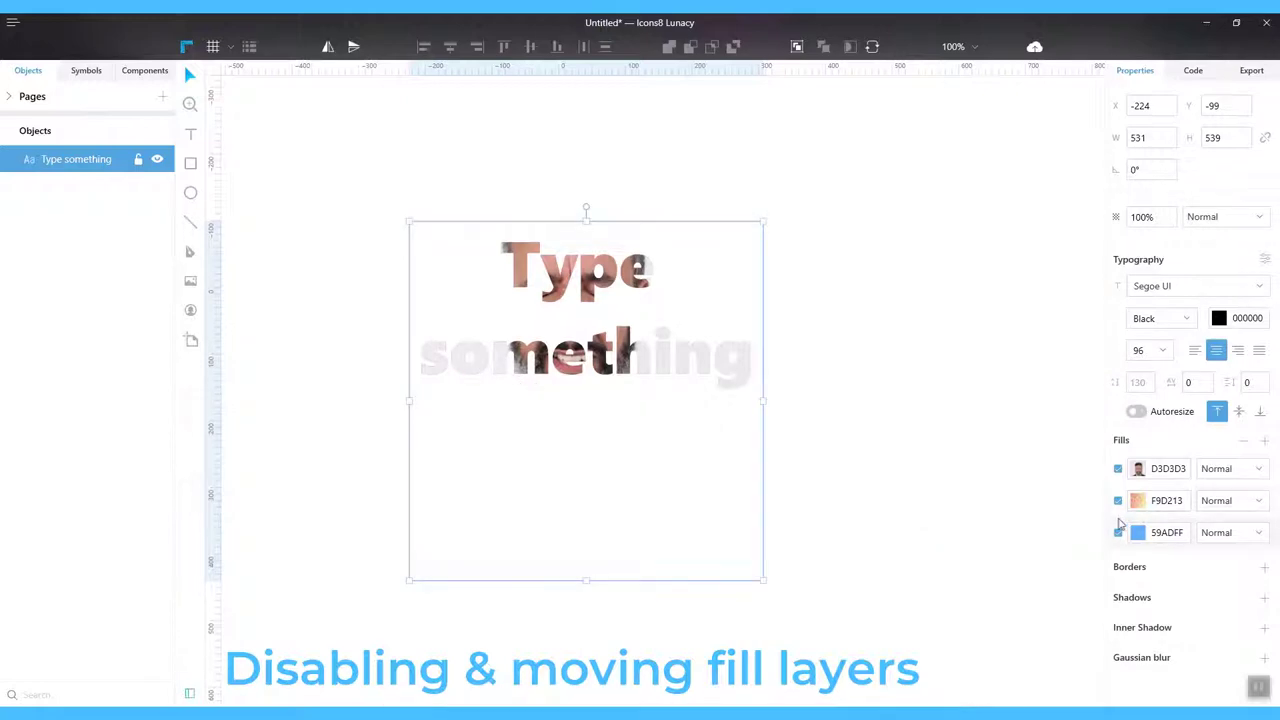
Reorder the fills so blue is first and the image last, and set the blue fill's opacity to 48%.
{"action": "mouse_move", "coordinate": [1119, 532]}
{"action": "left_mouse_down"}
{"action": "mouse_move", "coordinate": [1123, 458]}
{"action": "mouse_move", "coordinate": [1123, 550]}
{"action": "left_mouse_up"}
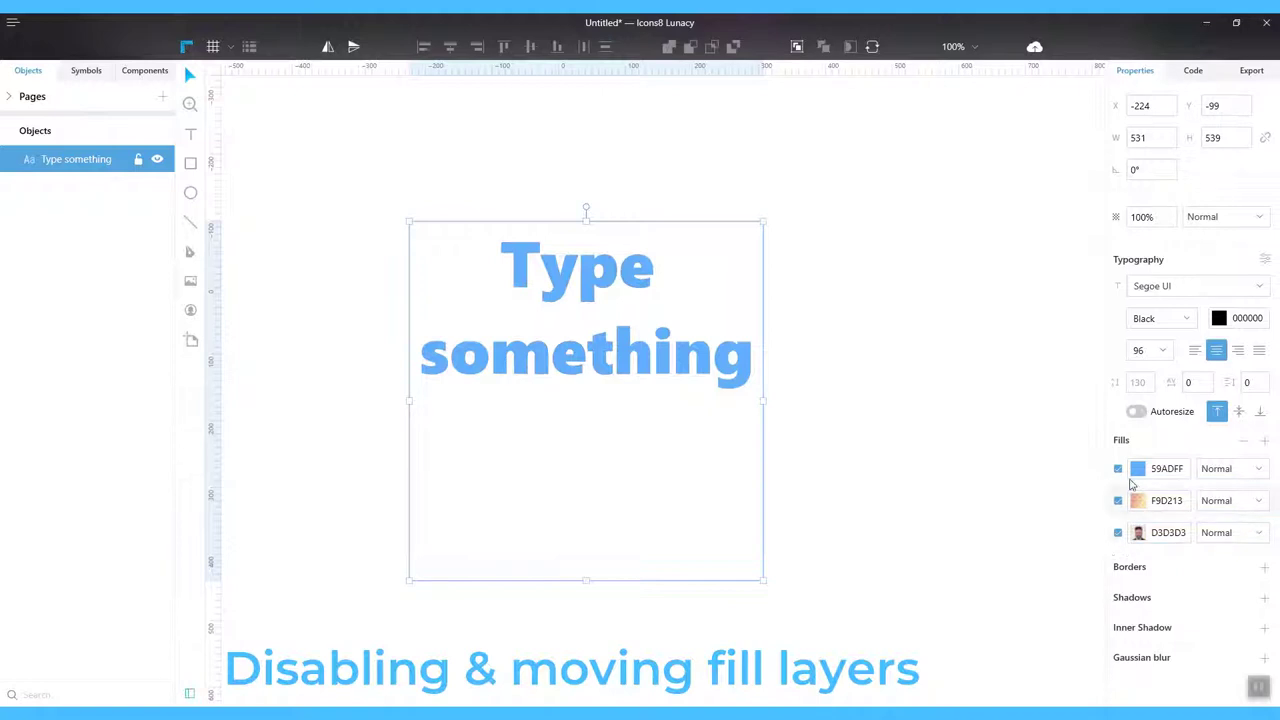
{"action": "left_click", "coordinate": [1141, 472]}
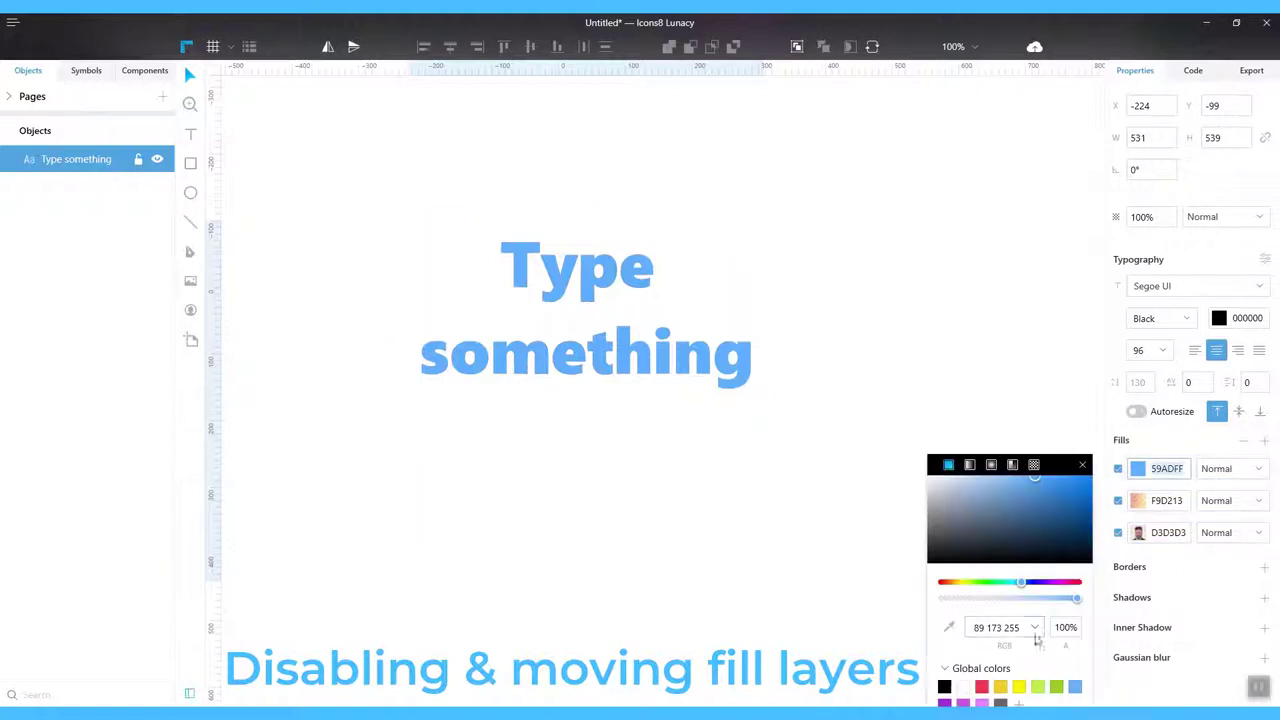
{"action": "left_click_drag", "start_coordinate": [1036, 597], "coordinate": [1008, 599]}
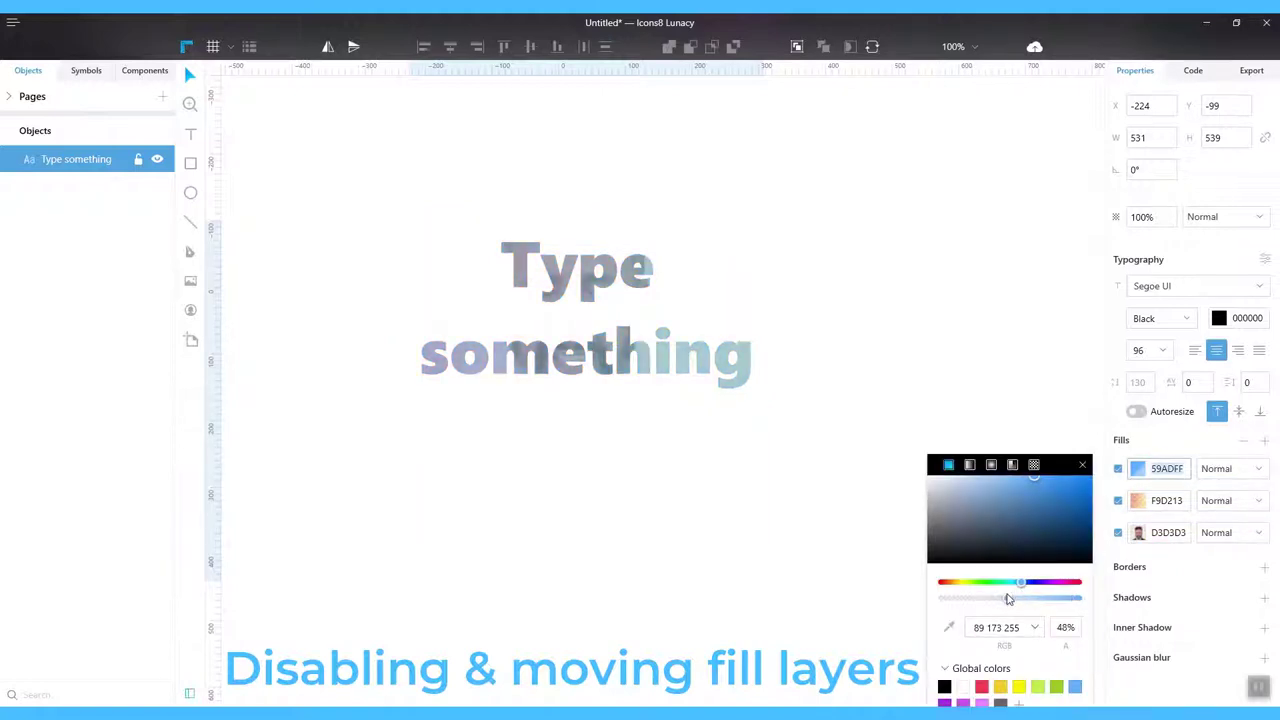
{"action": "left_click", "coordinate": [1082, 467]}
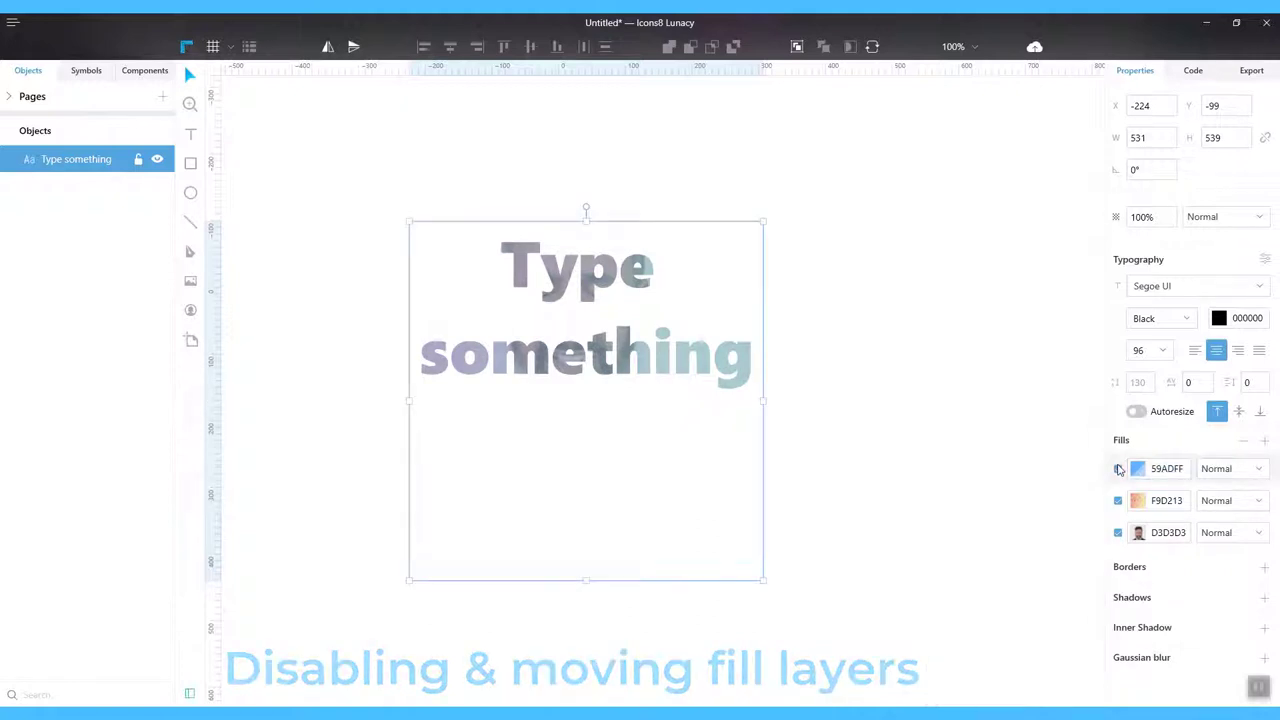
Switch the blue fill and the gradient fill off and back on to compare their effect on the text.
{"action": "left_click", "coordinate": [1118, 469]}
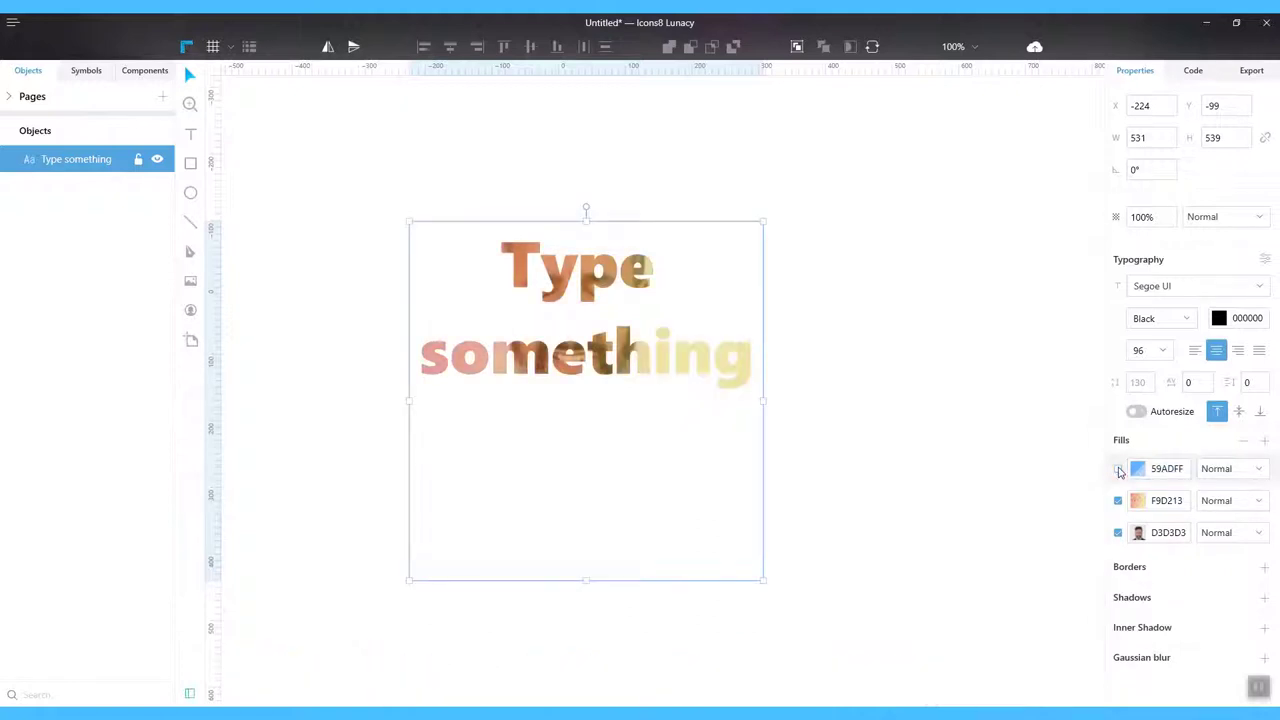
{"action": "left_click", "coordinate": [1118, 469]}
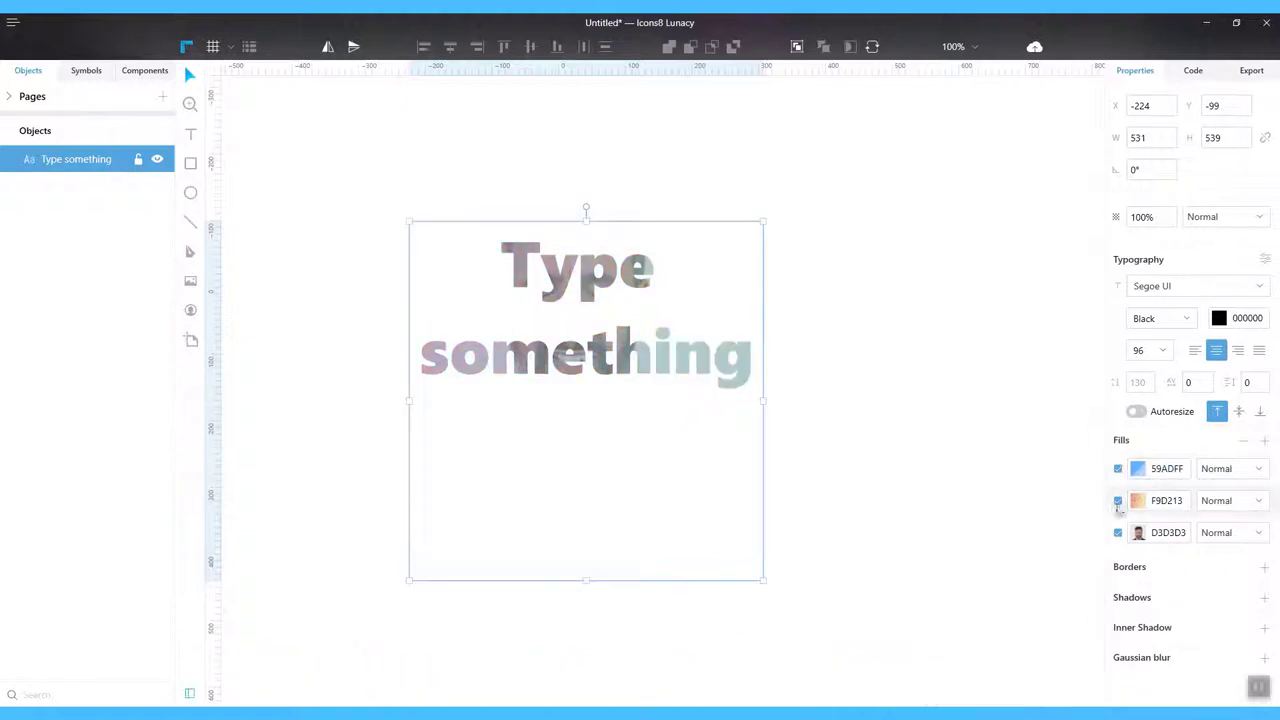
{"action": "left_click", "coordinate": [1118, 501]}
{"action": "left_click", "coordinate": [1118, 501]}
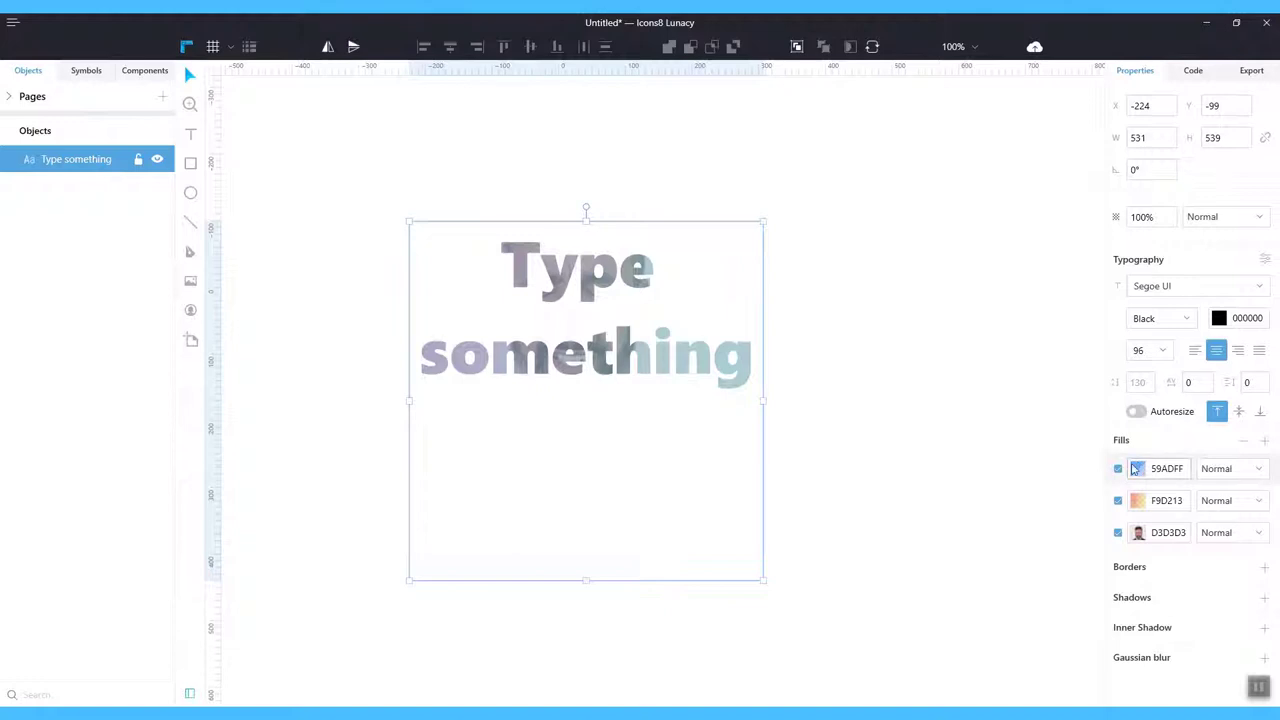
Remove the F9D213 gradient fill from the text.
{"action": "left_click", "coordinate": [1150, 500]}
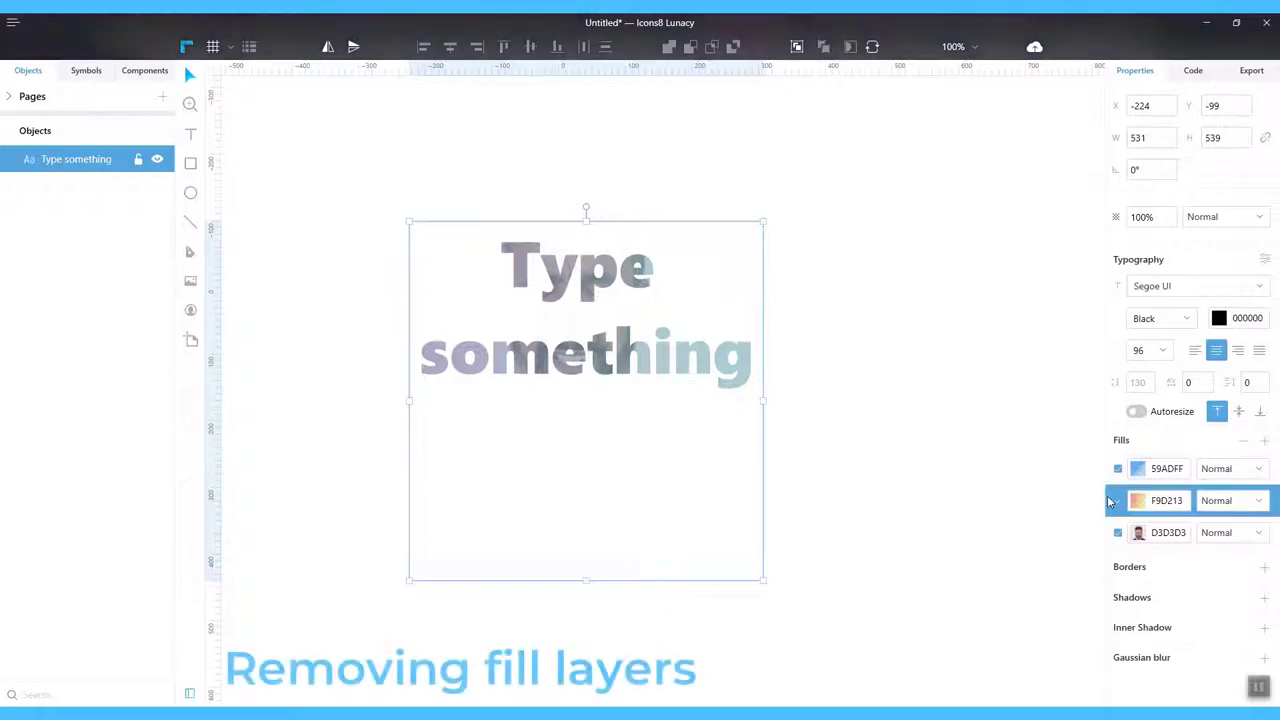
{"action": "left_click", "coordinate": [1244, 442]}
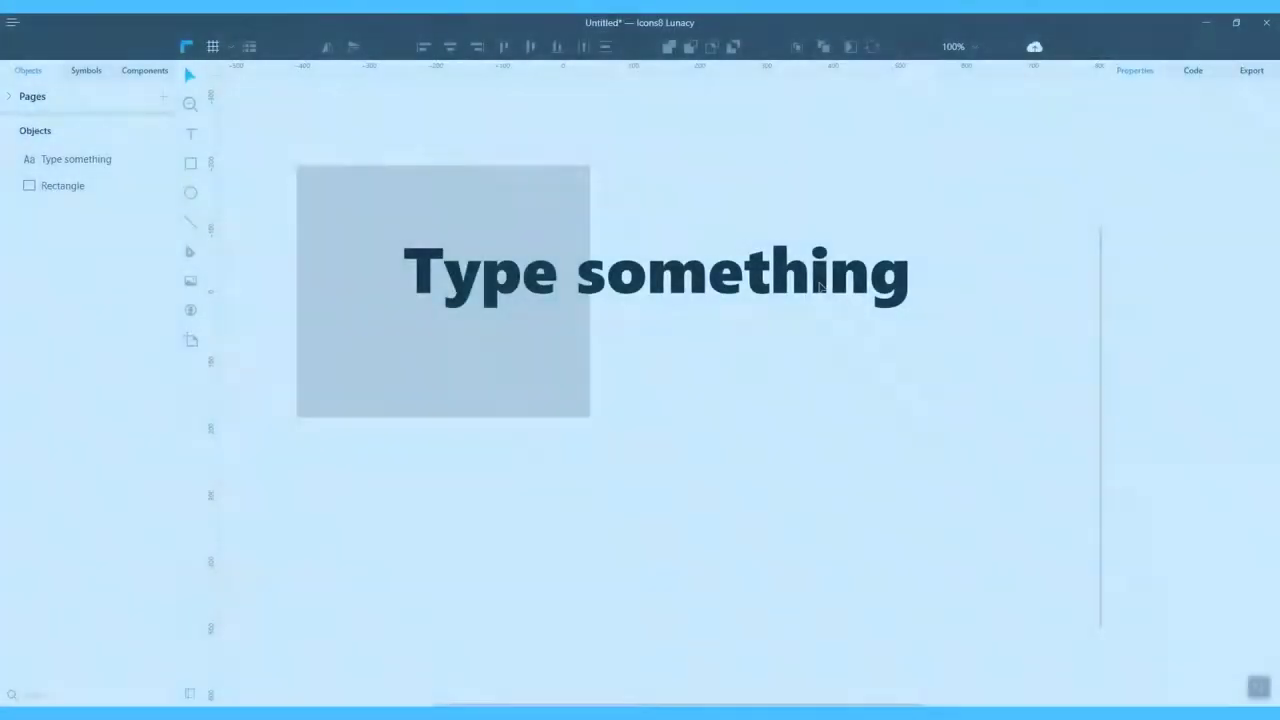
Set the opacity of the black fill on the text overlapping the grey rectangle to 0%.
{"action": "left_click", "coordinate": [820, 287]}
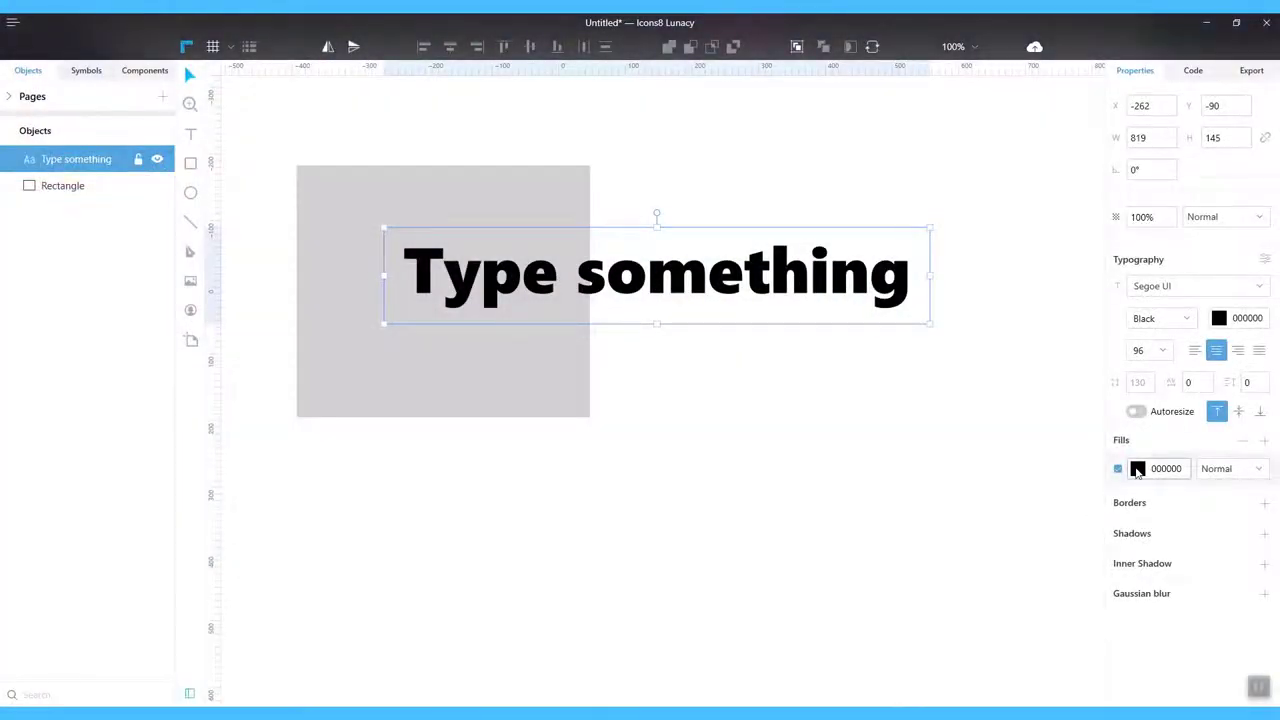
{"action": "left_click", "coordinate": [1137, 469]}
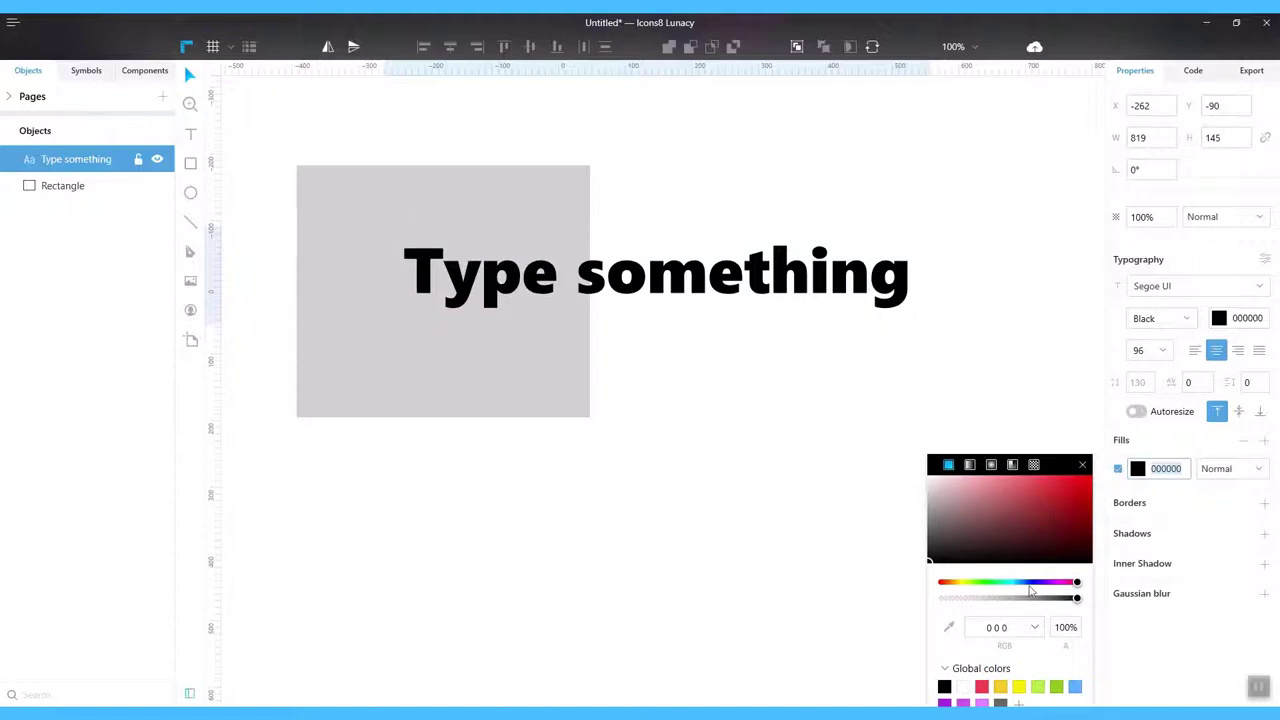
{"action": "left_click_drag", "start_coordinate": [1032, 600], "coordinate": [902, 622]}
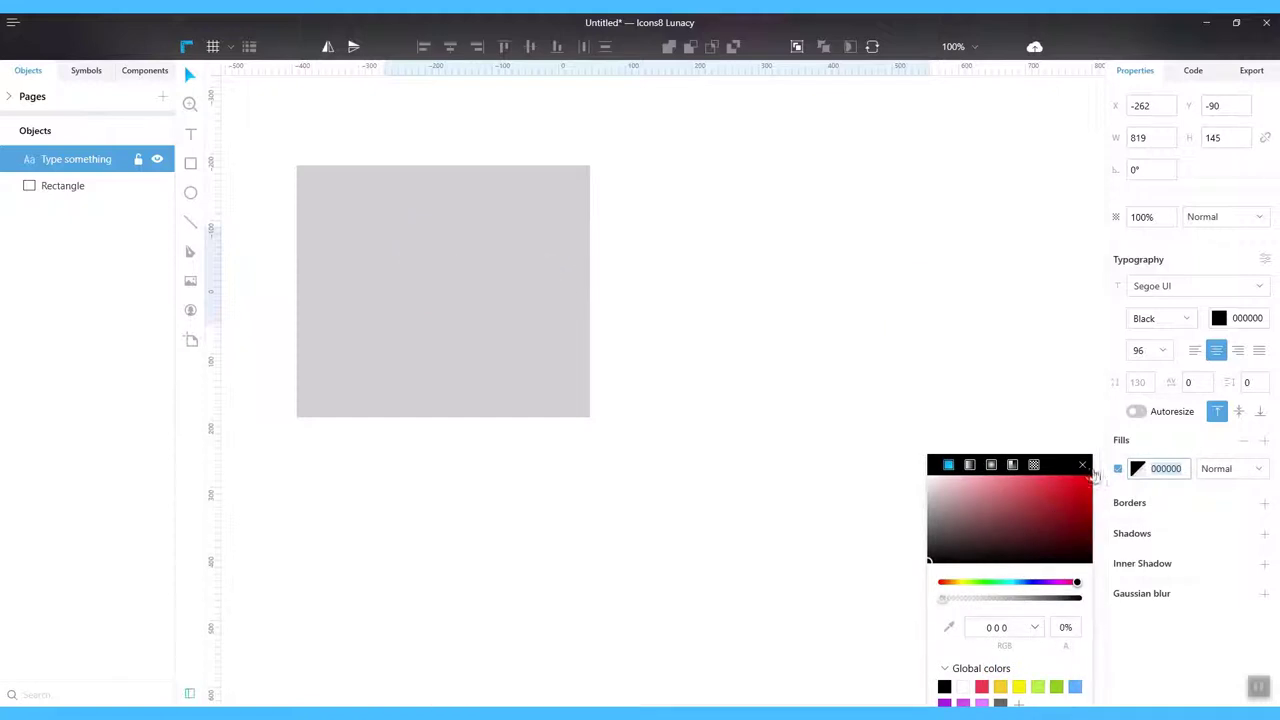
{"action": "left_click", "coordinate": [1083, 467]}
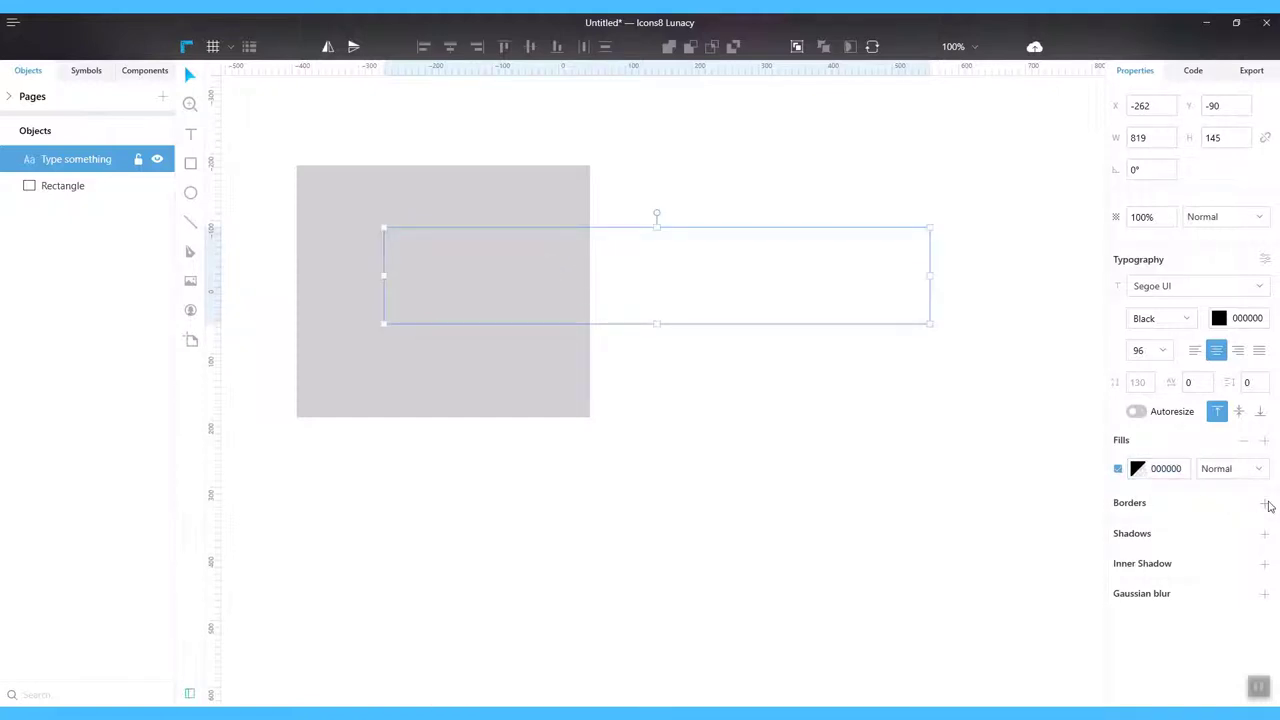
Add a purple B032E7 border to the transparent text and set its width to 4.
{"action": "left_click", "coordinate": [1264, 503]}
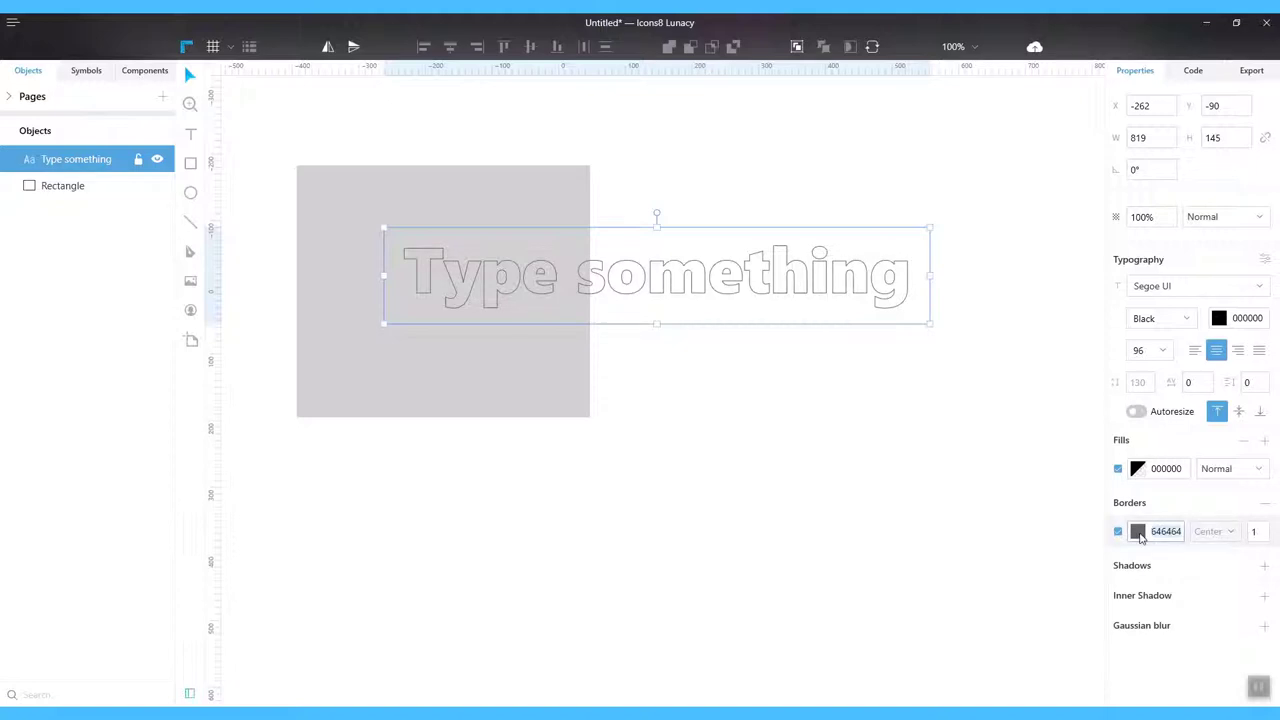
{"action": "left_click", "coordinate": [1139, 531]}
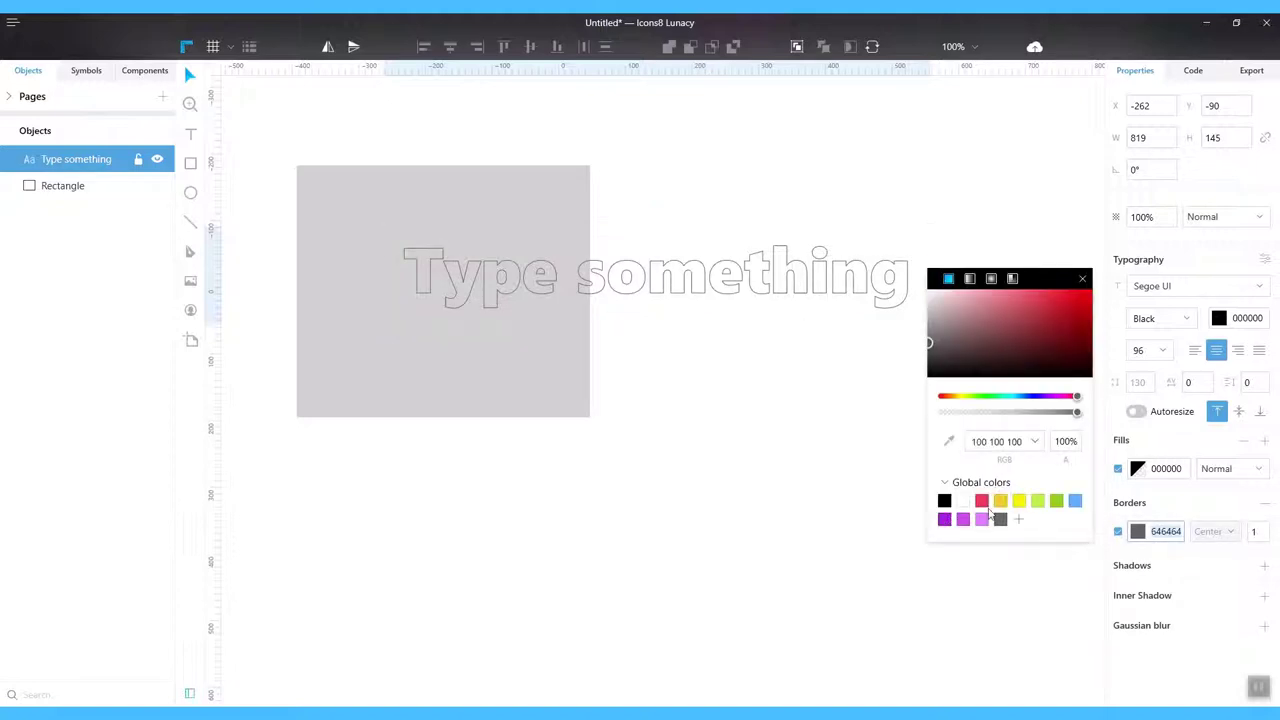
{"action": "left_click", "coordinate": [944, 519]}
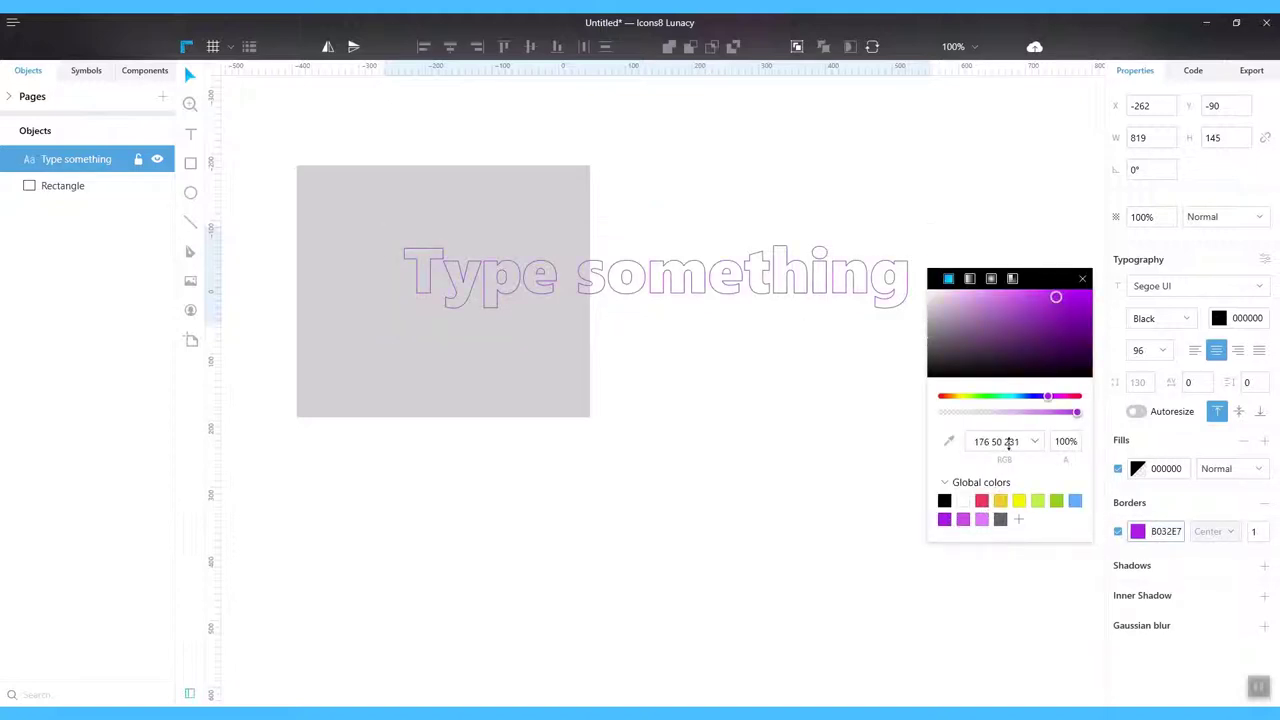
{"action": "left_click", "coordinate": [1081, 281]}
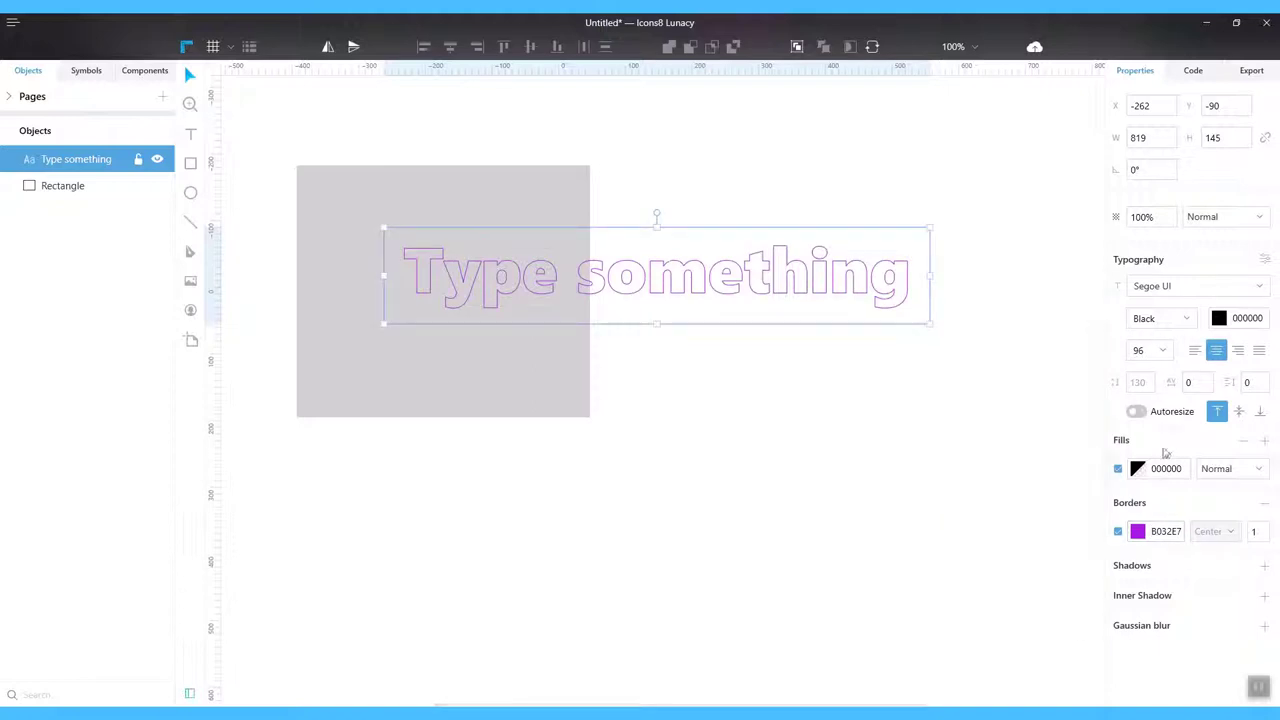
{"action": "scroll", "coordinate": [1258, 529], "scroll_direction": "up", "scroll_amount": 2}
{"action": "scroll", "coordinate": [1258, 529], "scroll_direction": "up", "scroll_amount": 1}
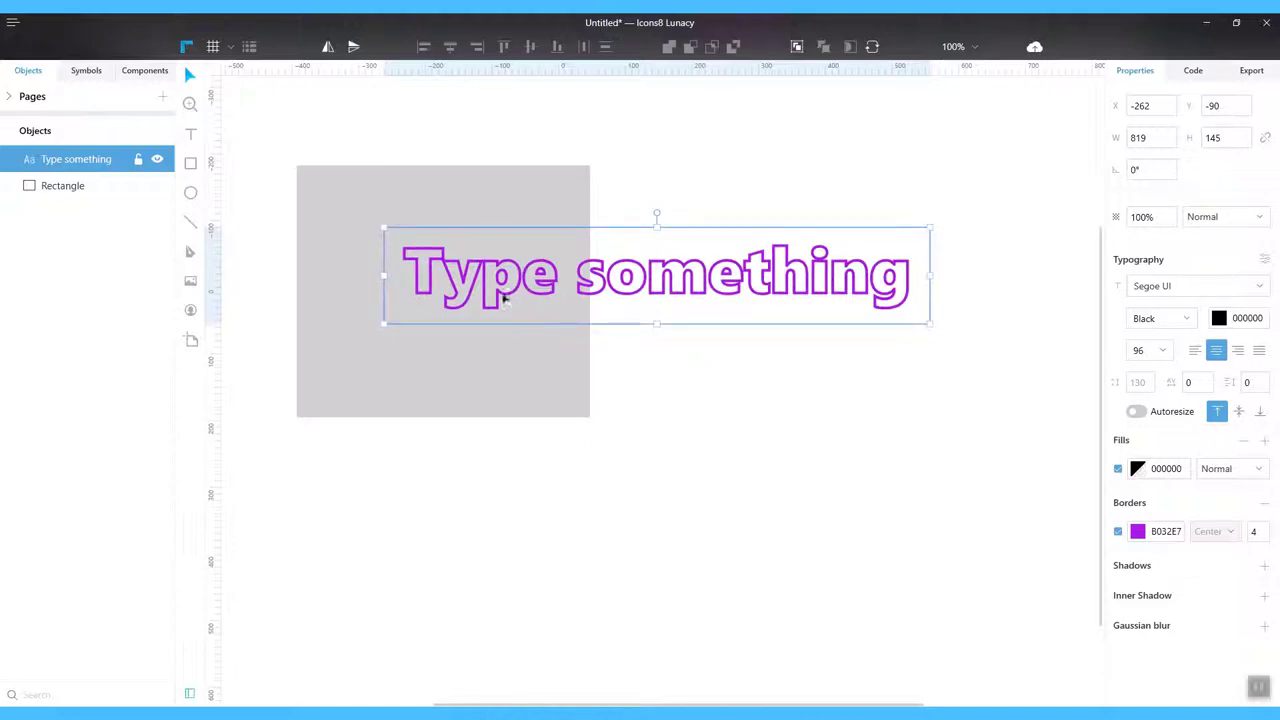
Replace the text's purple border with a new blue 59ADFF border at 34% opacity.
{"action": "left_click", "coordinate": [1266, 505]}
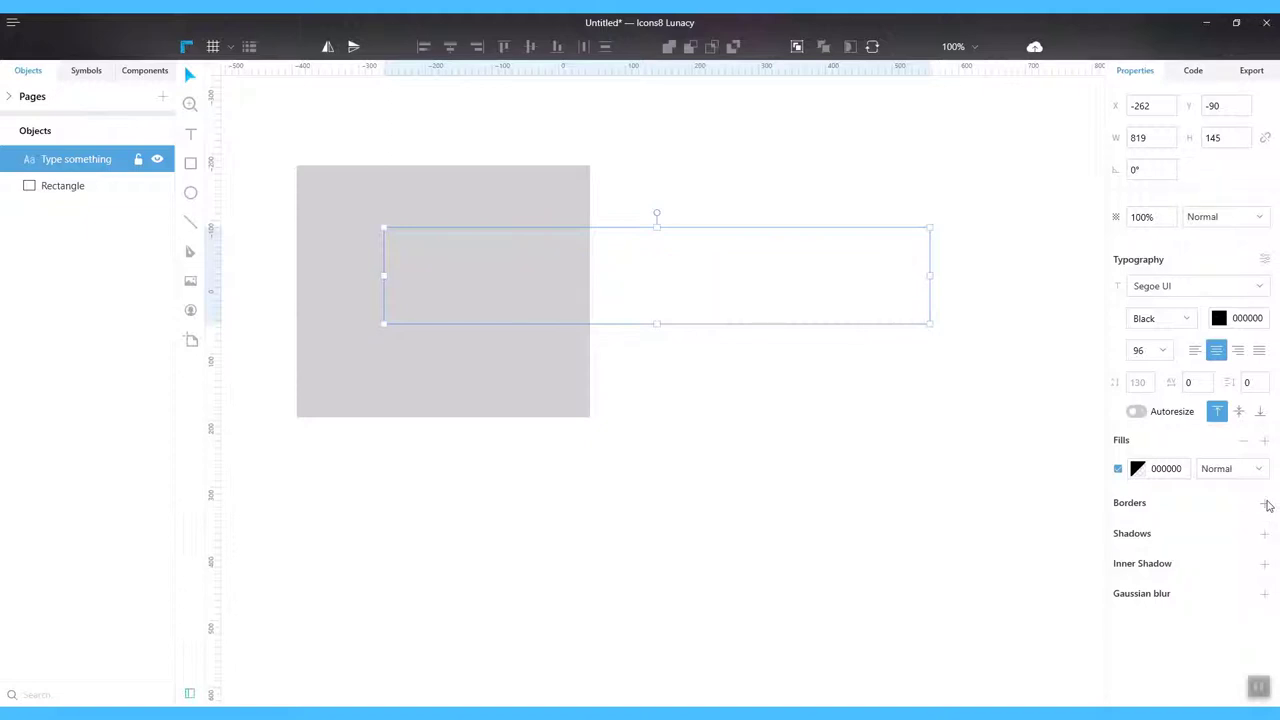
{"action": "left_click", "coordinate": [1267, 505]}
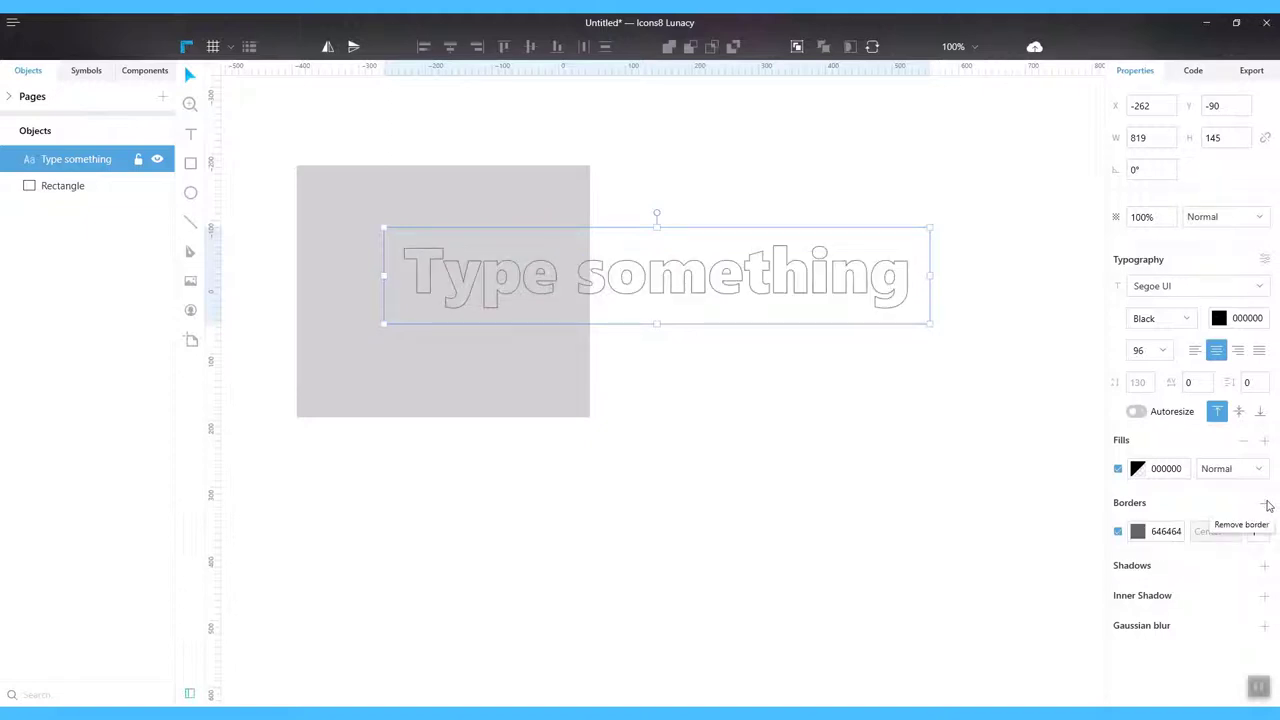
{"action": "left_click", "coordinate": [1149, 538]}
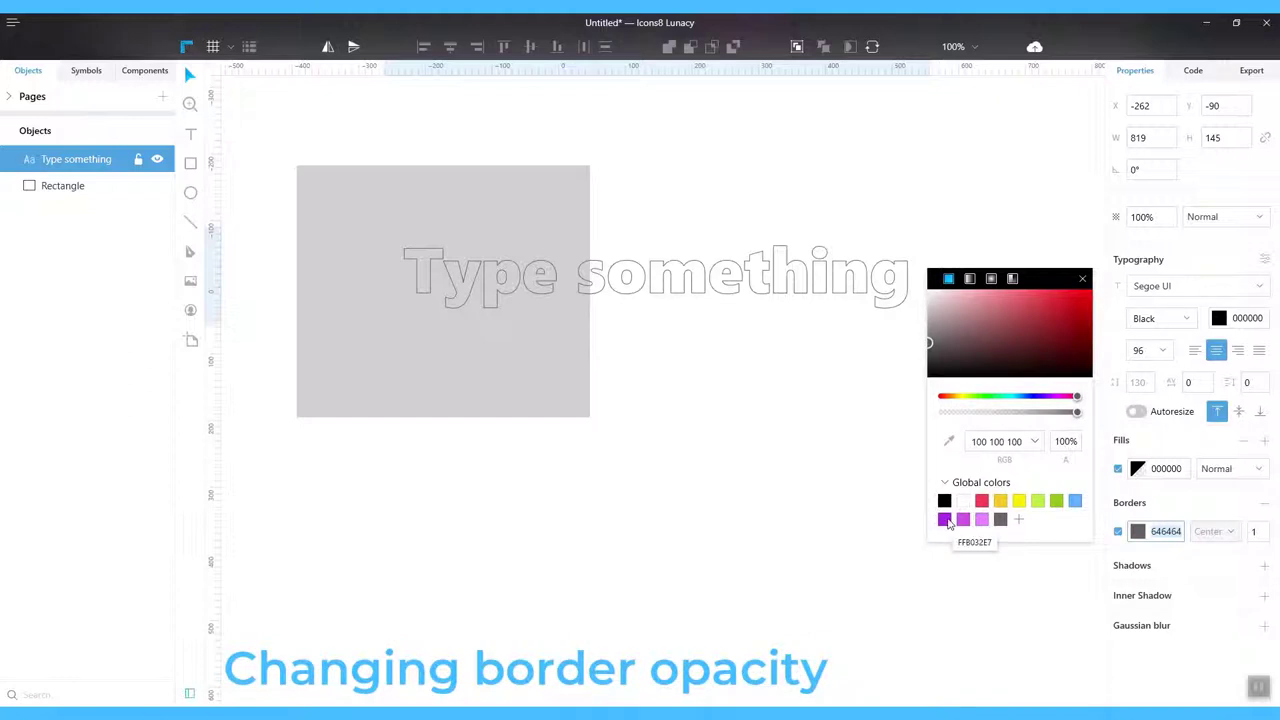
{"action": "left_click", "coordinate": [1076, 503]}
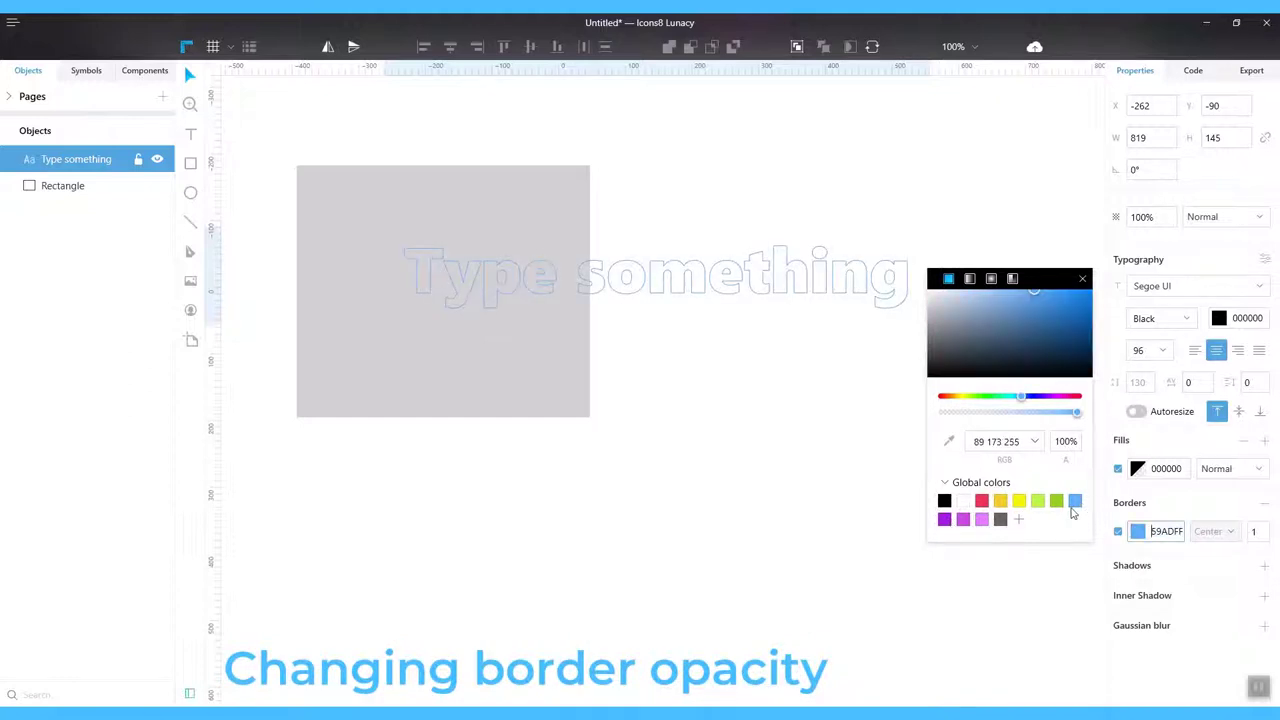
{"action": "left_click_drag", "start_coordinate": [1029, 412], "coordinate": [988, 412]}
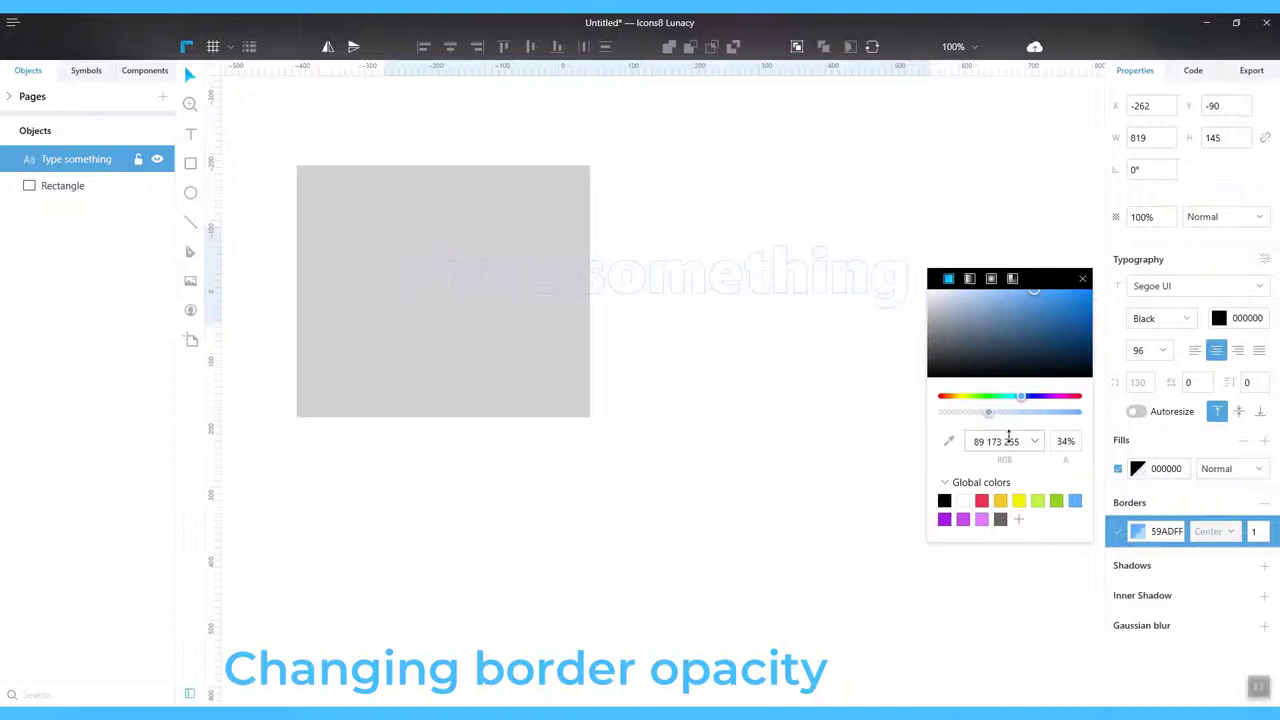
{"action": "left_click", "coordinate": [1082, 280]}
Set the blue border's width to 9 and examine the semi-transparent outline up close where the text overlaps the rectangle.
{"action": "left_click_drag", "start_coordinate": [1259, 534], "coordinate": [1260, 524]}
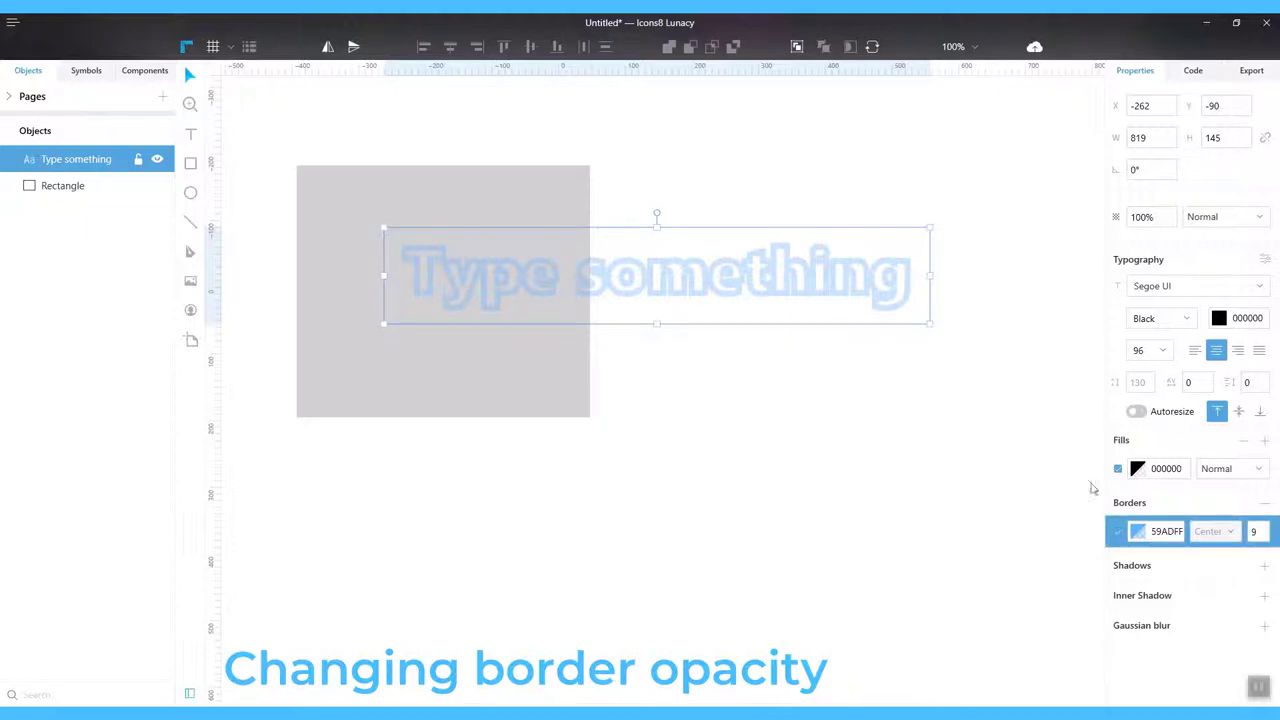
{"action": "scroll", "coordinate": [578, 289], "scroll_direction": "up", "scroll_amount": 8}
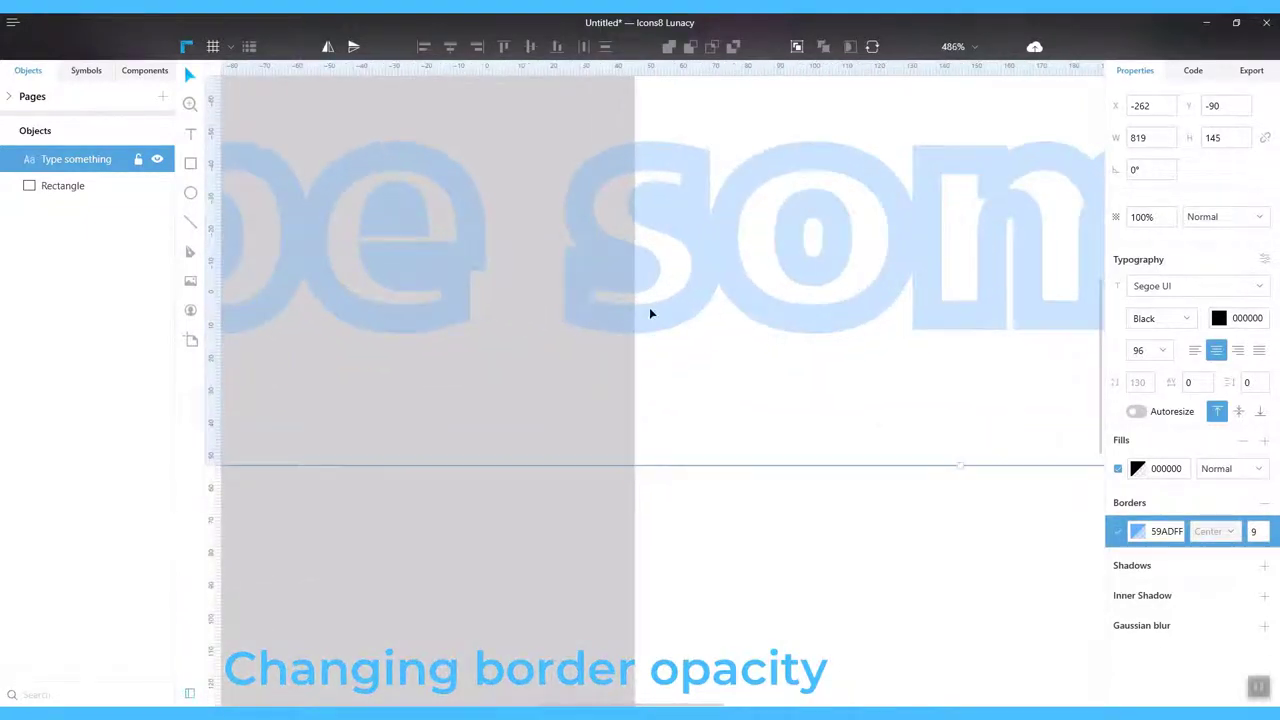
{"action": "scroll", "coordinate": [650, 314], "scroll_direction": "down", "scroll_amount": 4}
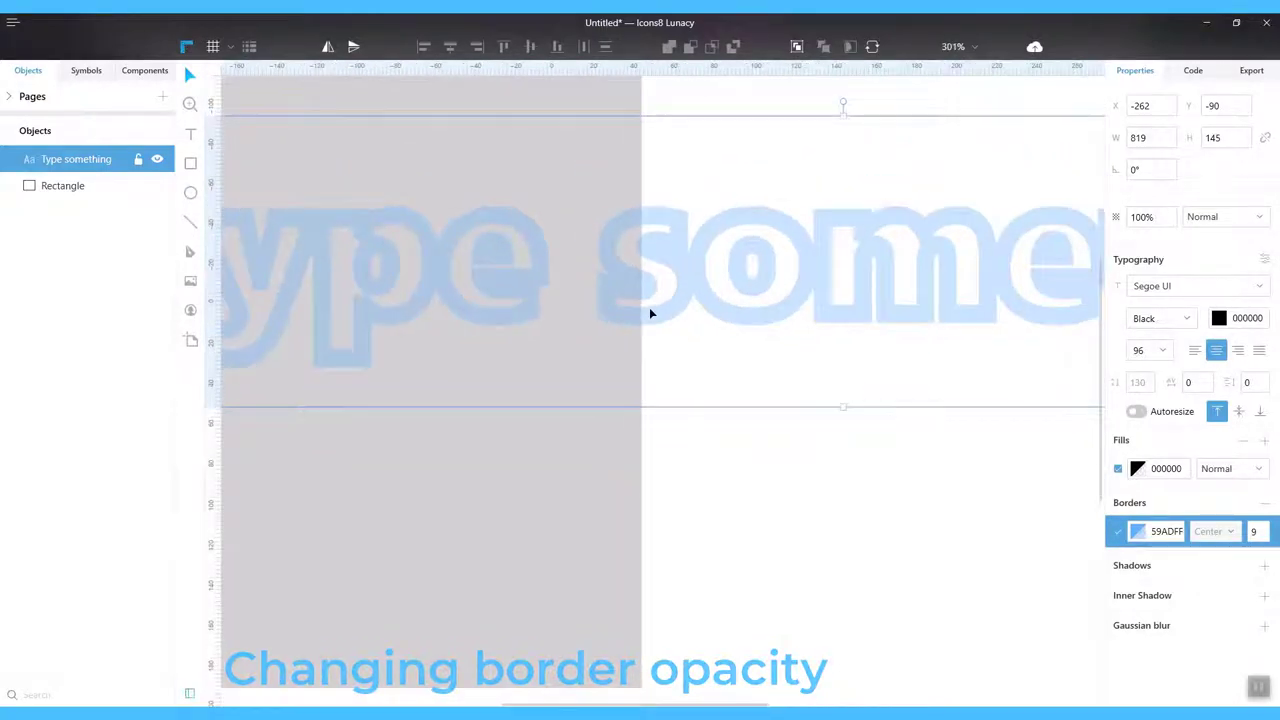
{"action": "scroll", "coordinate": [650, 314], "scroll_direction": "down", "scroll_amount": 4}
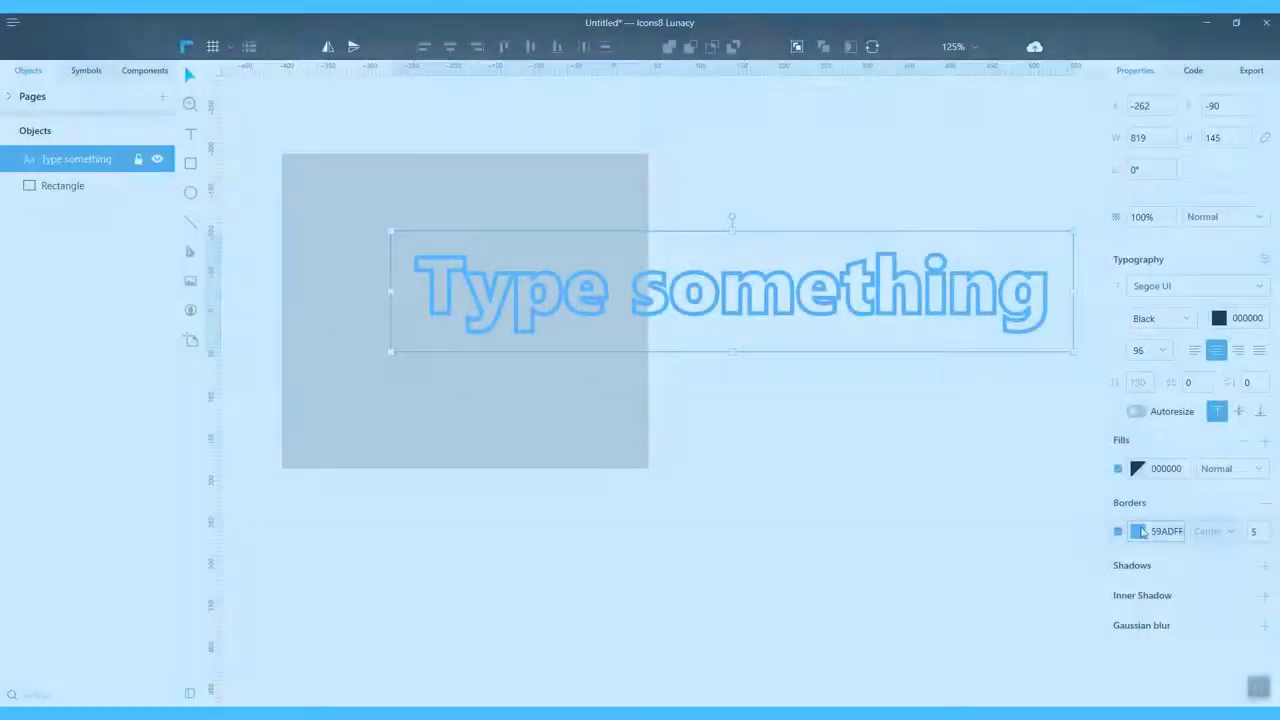
Give the text border the purple-to-pink linear gradient from the global gradients and stretch its axis horizontally across the text.
{"action": "left_click", "coordinate": [1140, 532]}
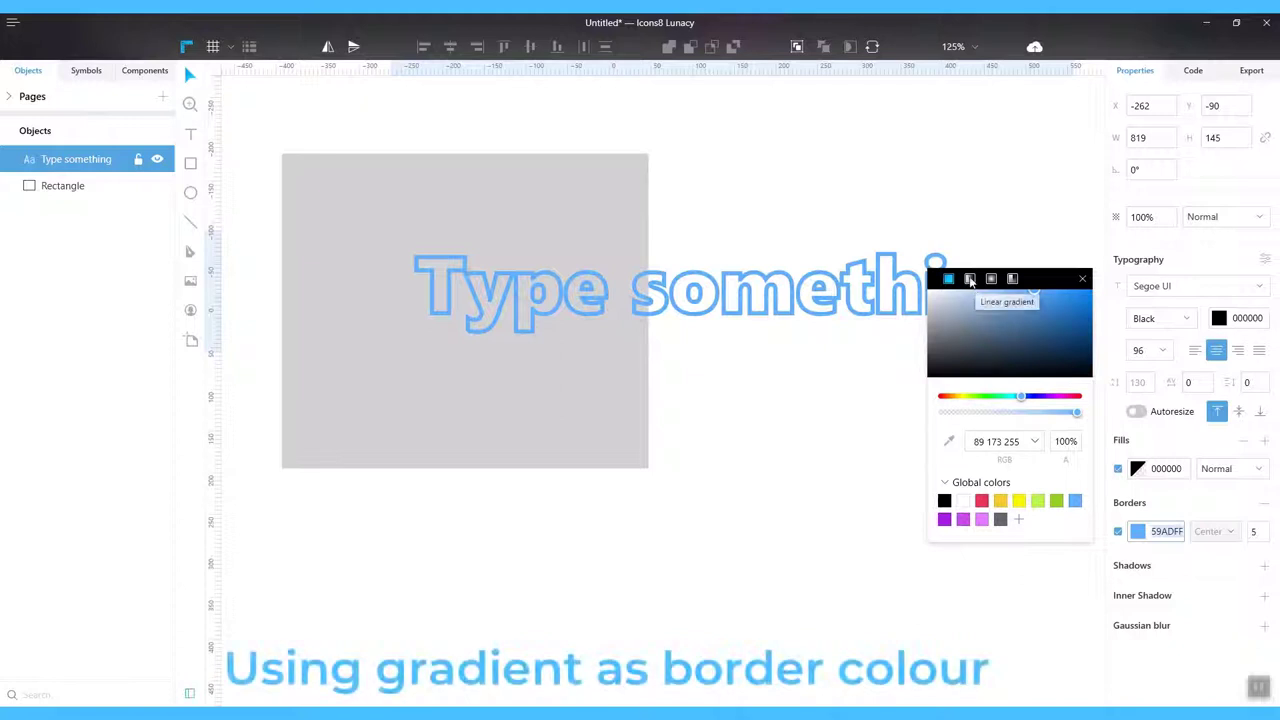
{"action": "left_click", "coordinate": [970, 280]}
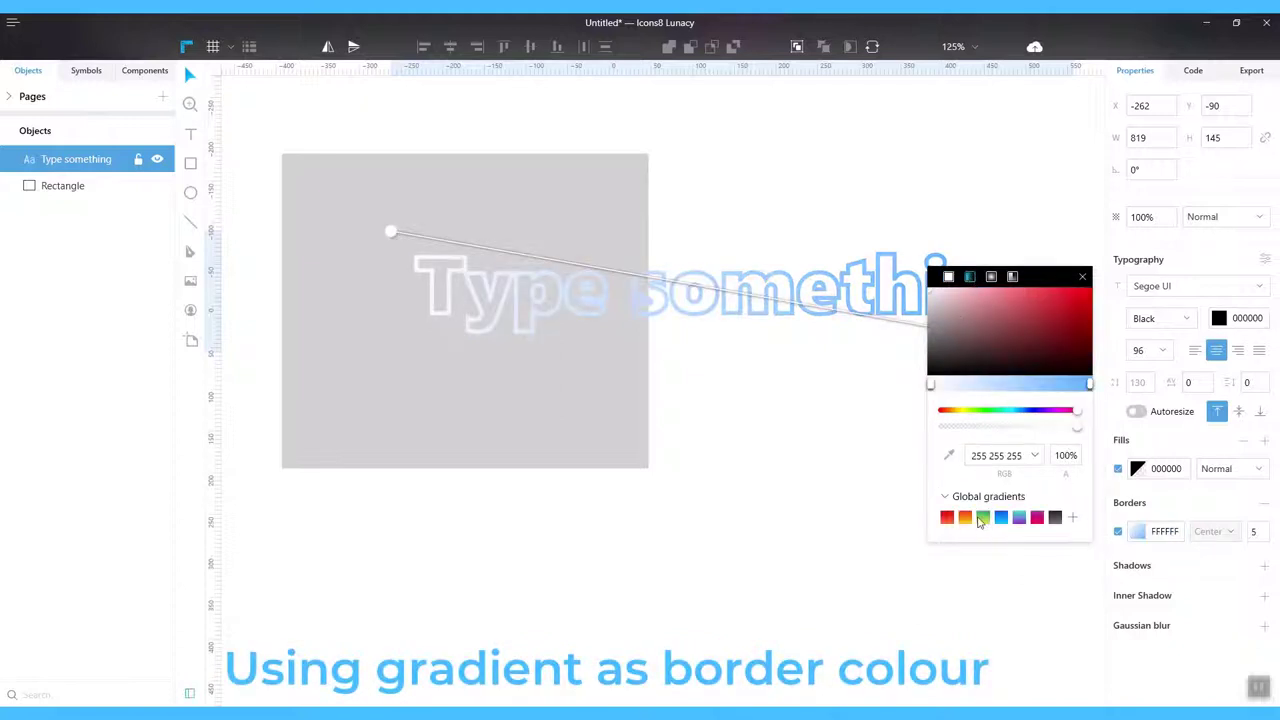
{"action": "left_click", "coordinate": [1038, 519]}
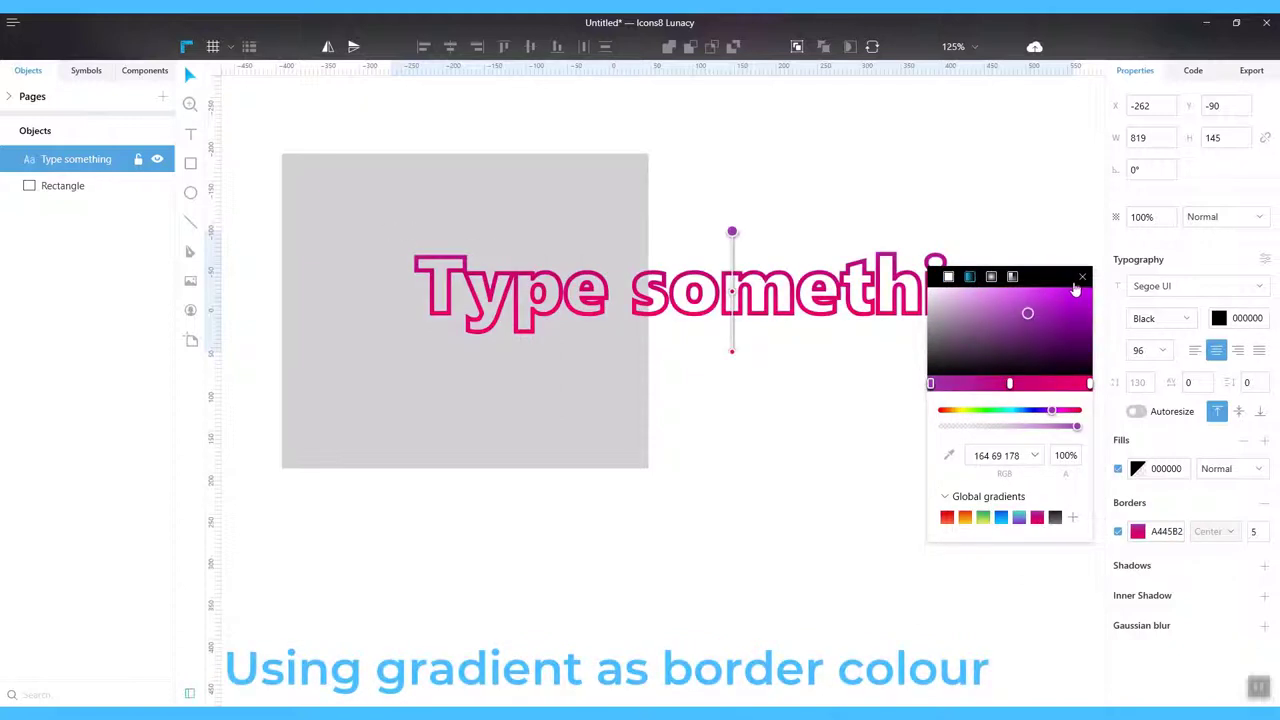
{"action": "left_click_drag", "start_coordinate": [732, 351], "coordinate": [901, 316]}
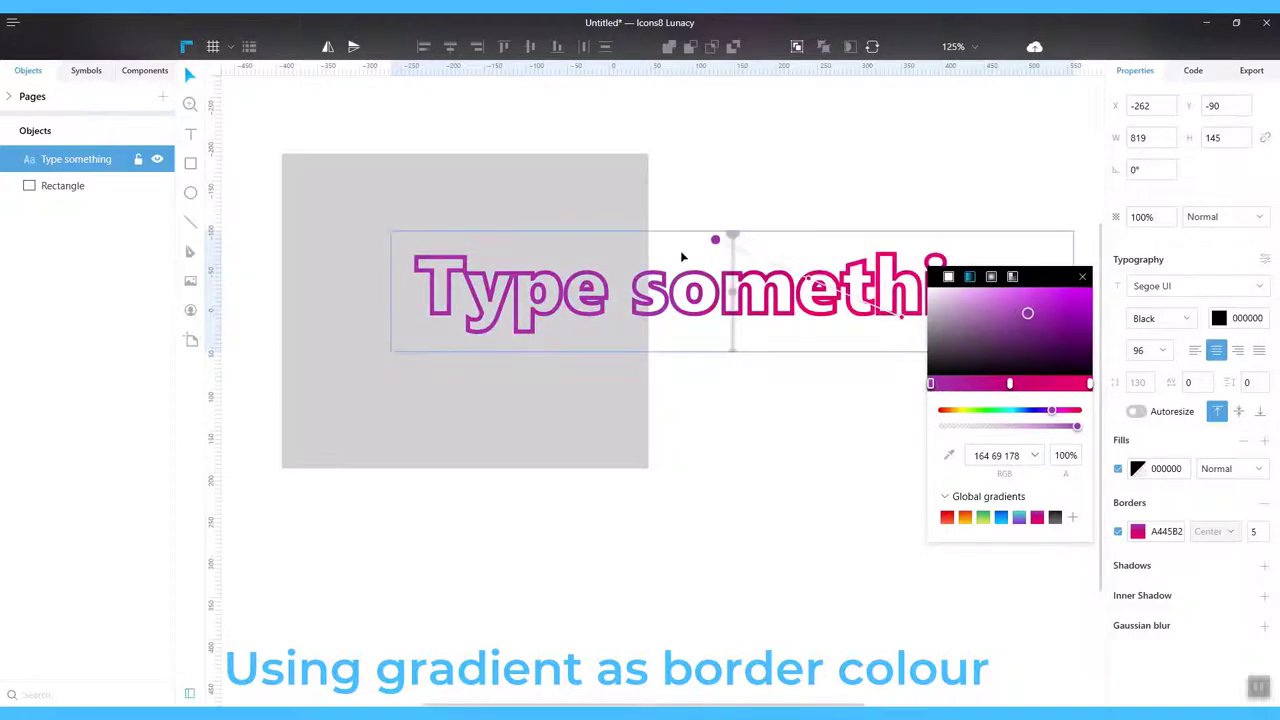
{"action": "left_click_drag", "start_coordinate": [732, 234], "coordinate": [412, 318]}
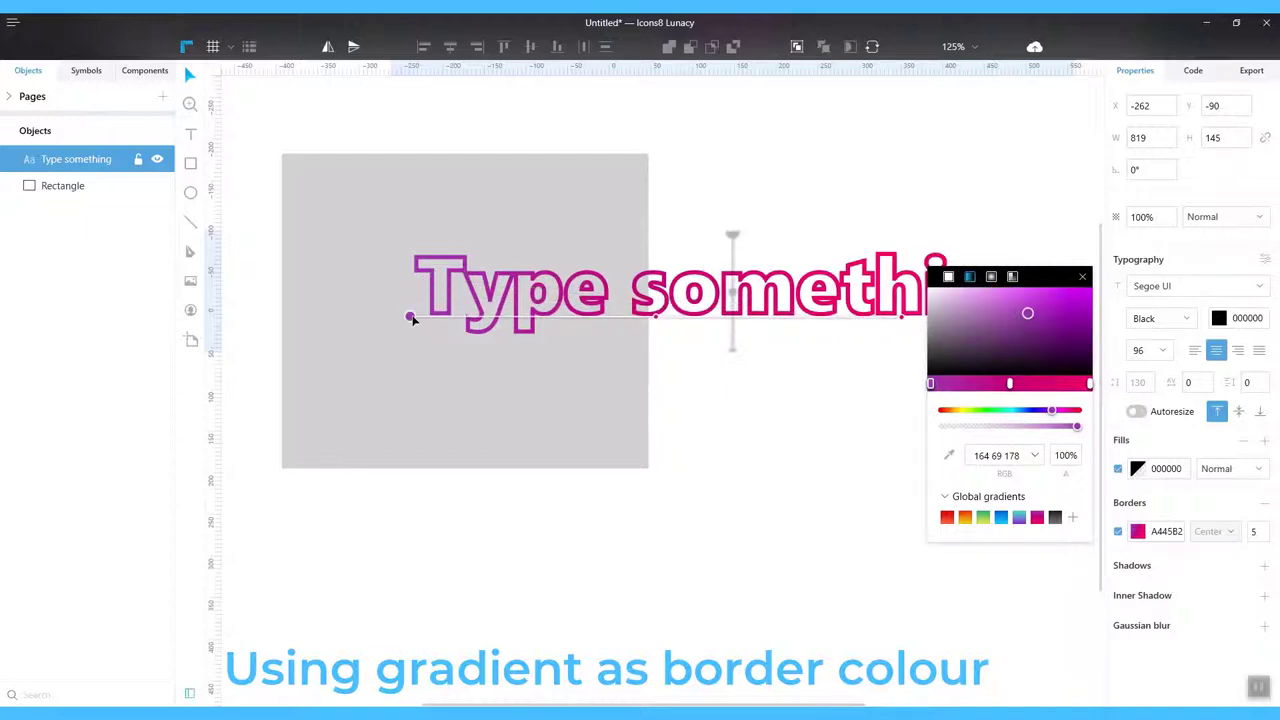
{"action": "left_click", "coordinate": [1082, 276]}
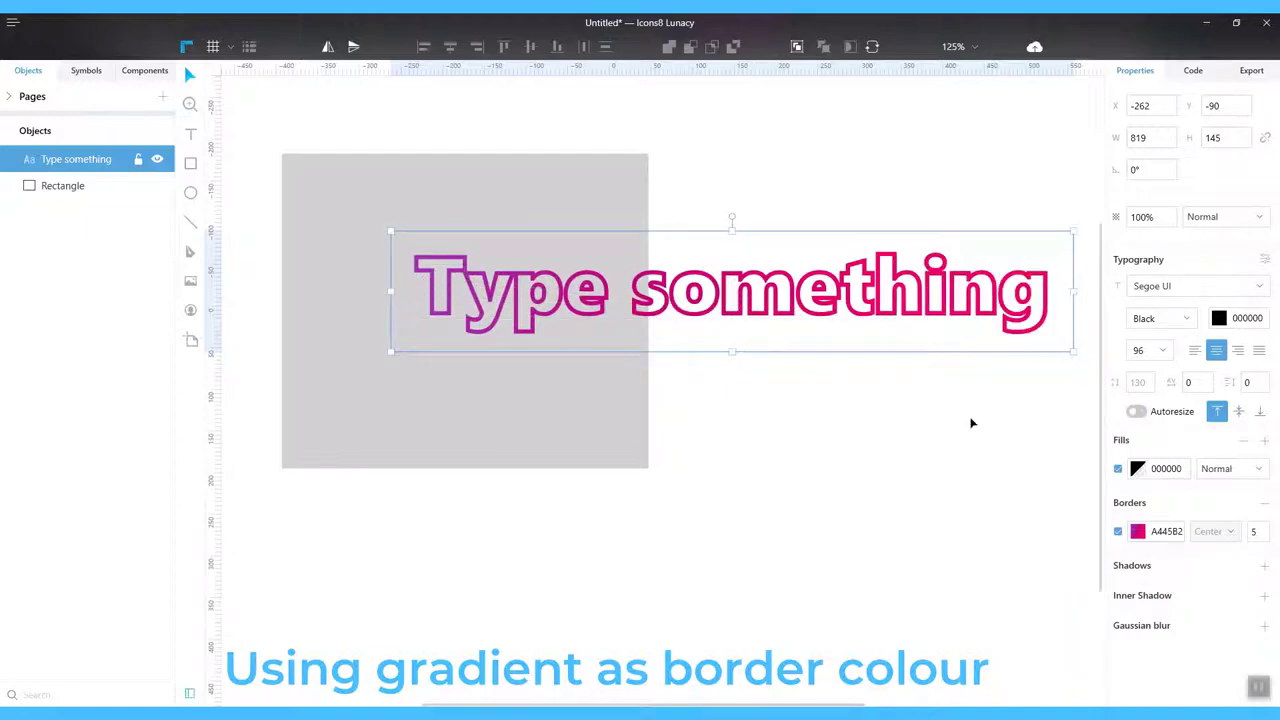
{"action": "mouse_move", "coordinate": [818, 289]}
{"action": "left_mouse_down"}
{"action": "mouse_move", "coordinate": [752, 292]}
{"action": "mouse_move", "coordinate": [737, 312]}
{"action": "mouse_move", "coordinate": [631, 306]}
{"action": "mouse_move", "coordinate": [832, 306]}
{"action": "mouse_move", "coordinate": [819, 306]}
{"action": "left_mouse_up"}
{"action": "mouse_move", "coordinate": [750, 240]}
{"action": "left_mouse_down"}
{"action": "mouse_move", "coordinate": [686, 257]}
{"action": "mouse_move", "coordinate": [791, 260]}
{"action": "mouse_move", "coordinate": [747, 245]}
{"action": "mouse_move", "coordinate": [767, 246]}
{"action": "left_mouse_up"}
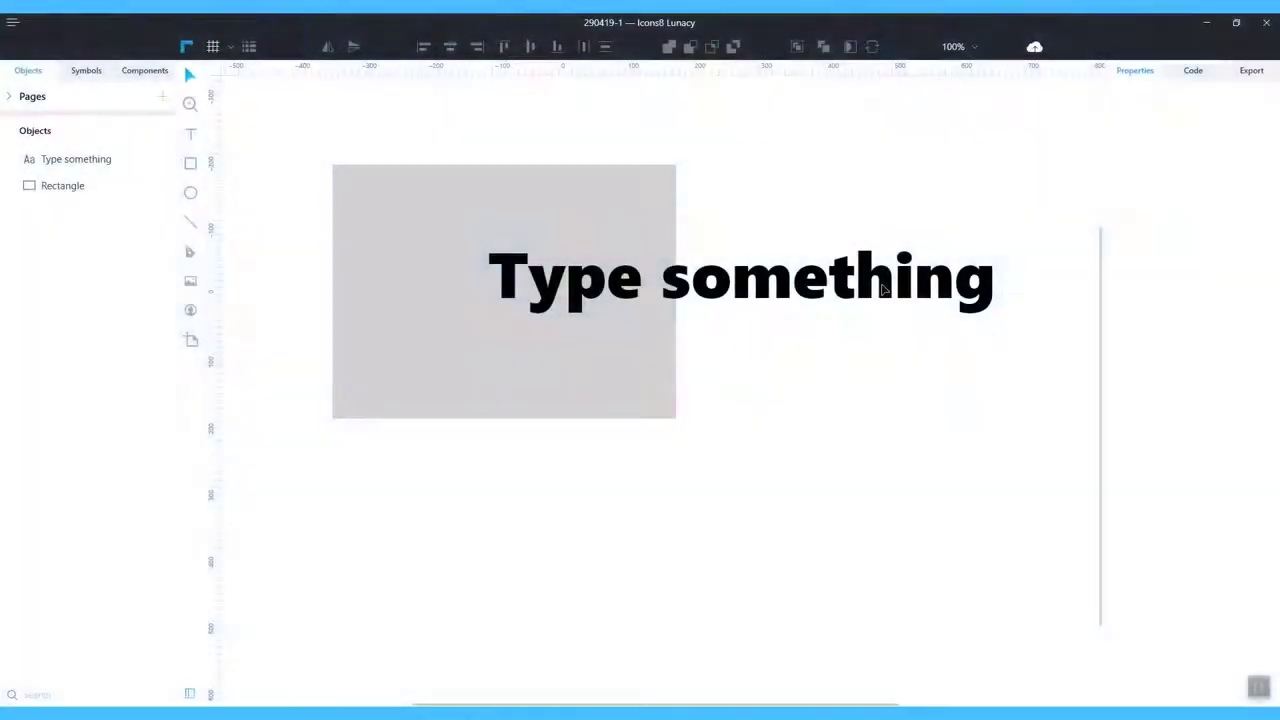
Add a shadow to the solid black text and set its colour to the blue global colour, RGB 89 173 255.
{"action": "left_click", "coordinate": [883, 289]}
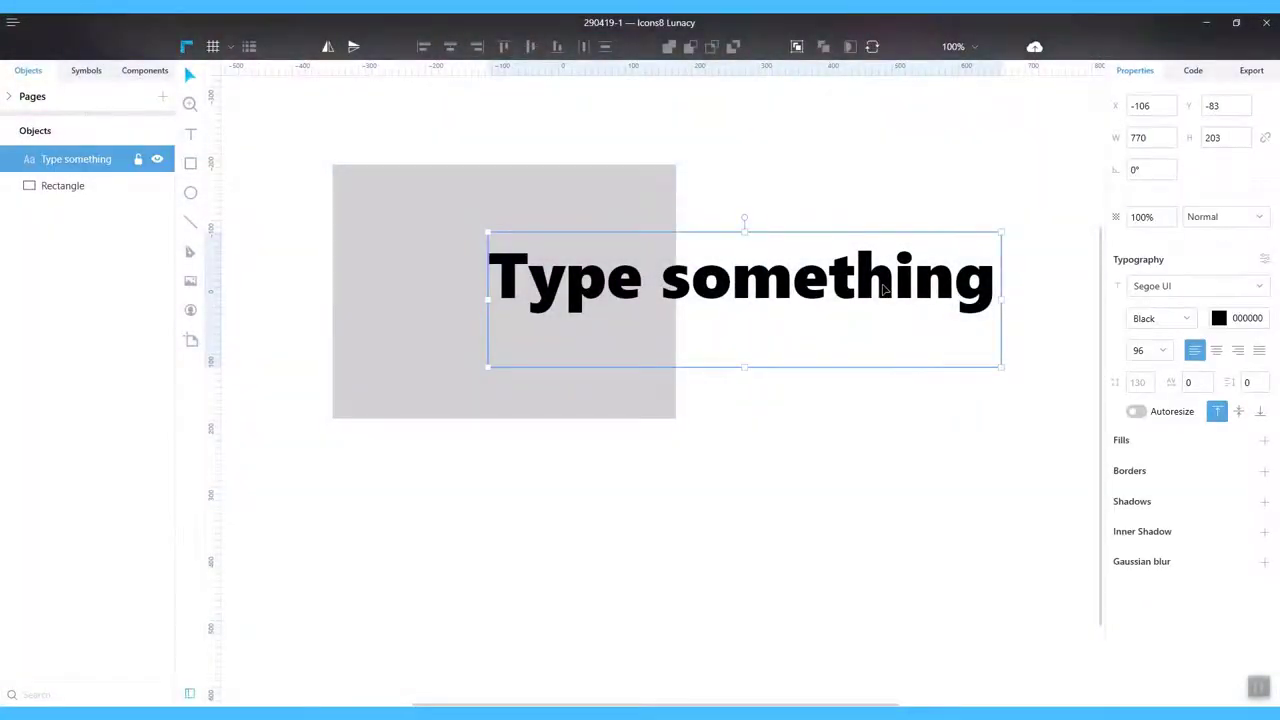
{"action": "left_click", "coordinate": [1264, 502]}
{"action": "left_click", "coordinate": [1139, 530]}
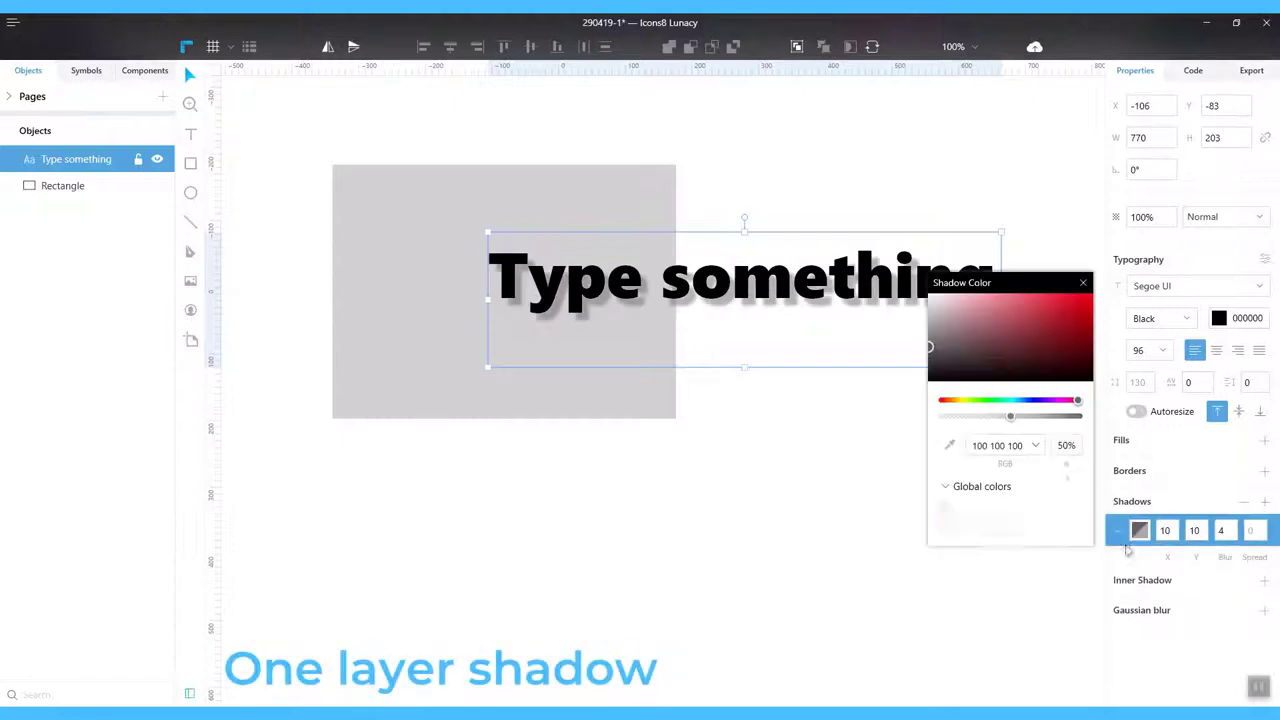
{"action": "left_click", "coordinate": [1076, 506]}
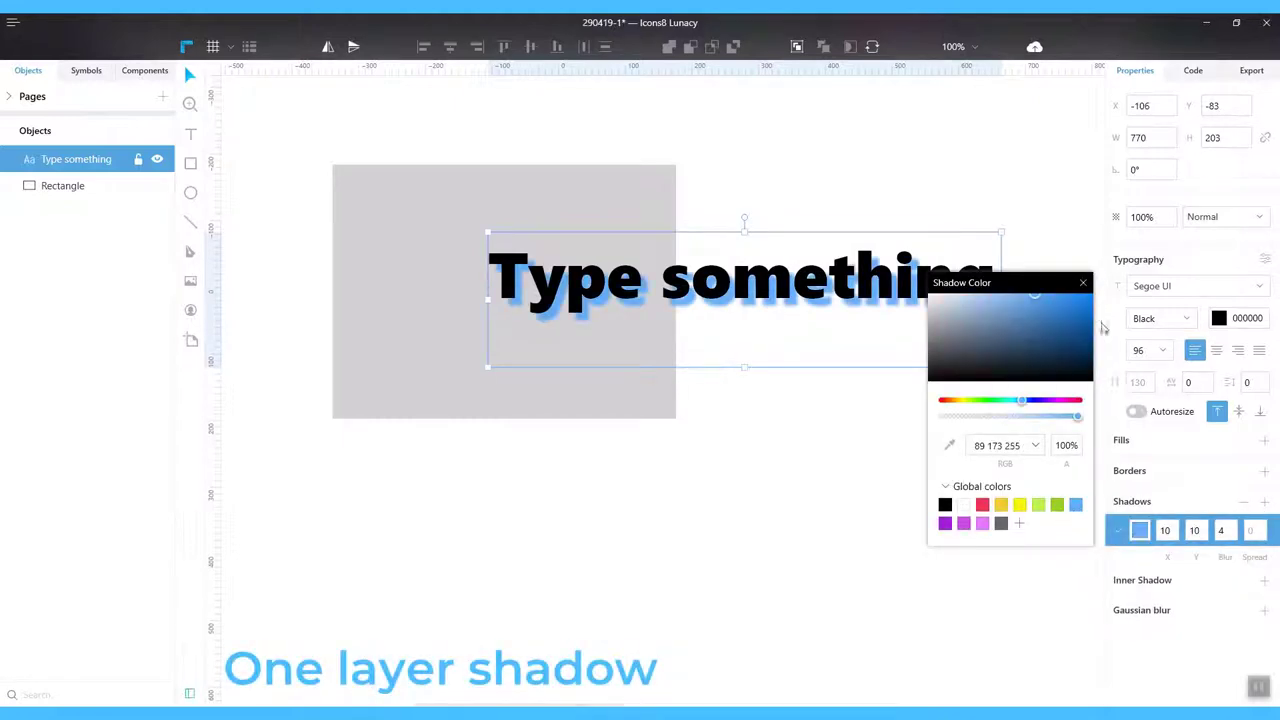
{"action": "left_click", "coordinate": [1082, 283]}
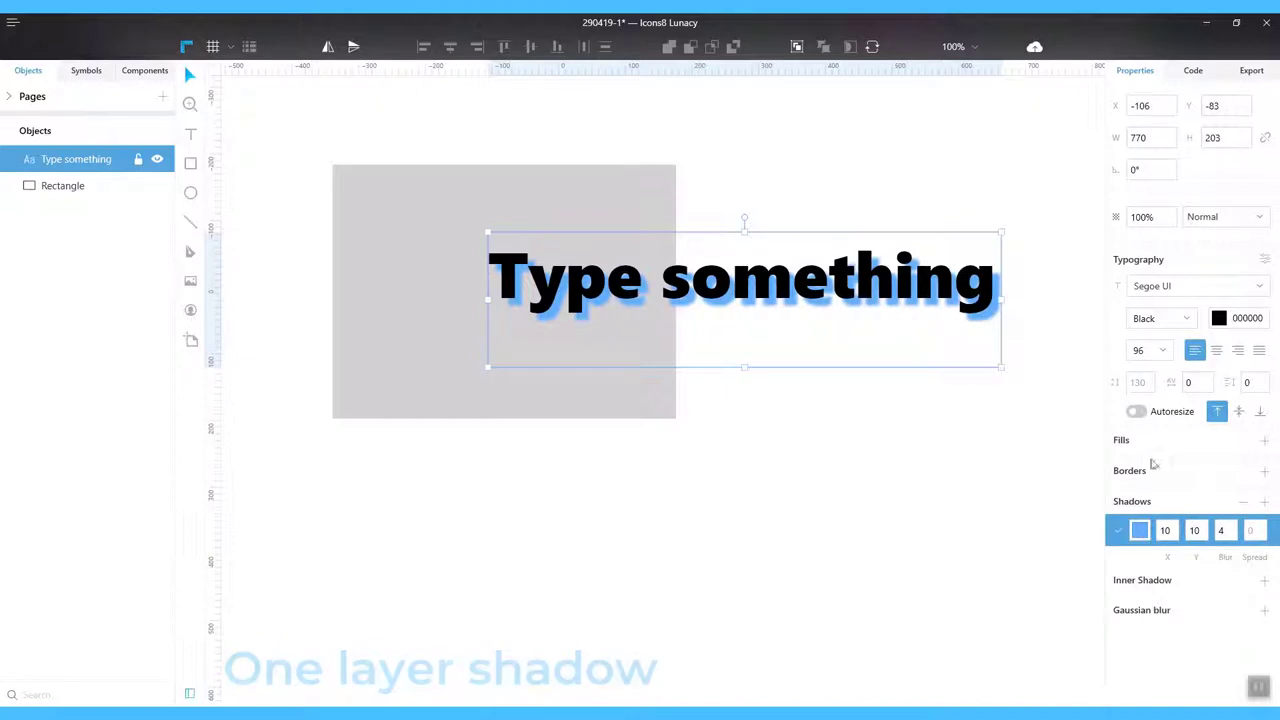
Add a second shadow to the text in the purple global colour, RGB 176 50 231.
{"action": "left_click", "coordinate": [1266, 503]}
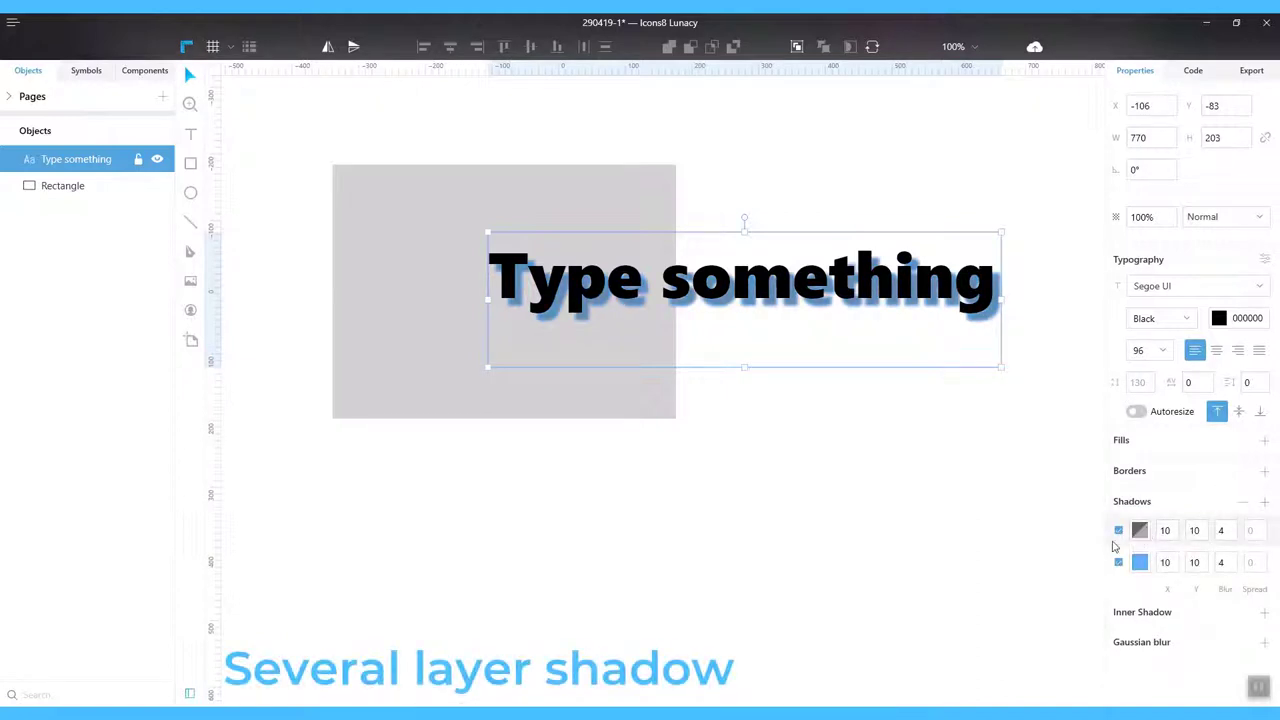
{"action": "left_click", "coordinate": [1140, 530]}
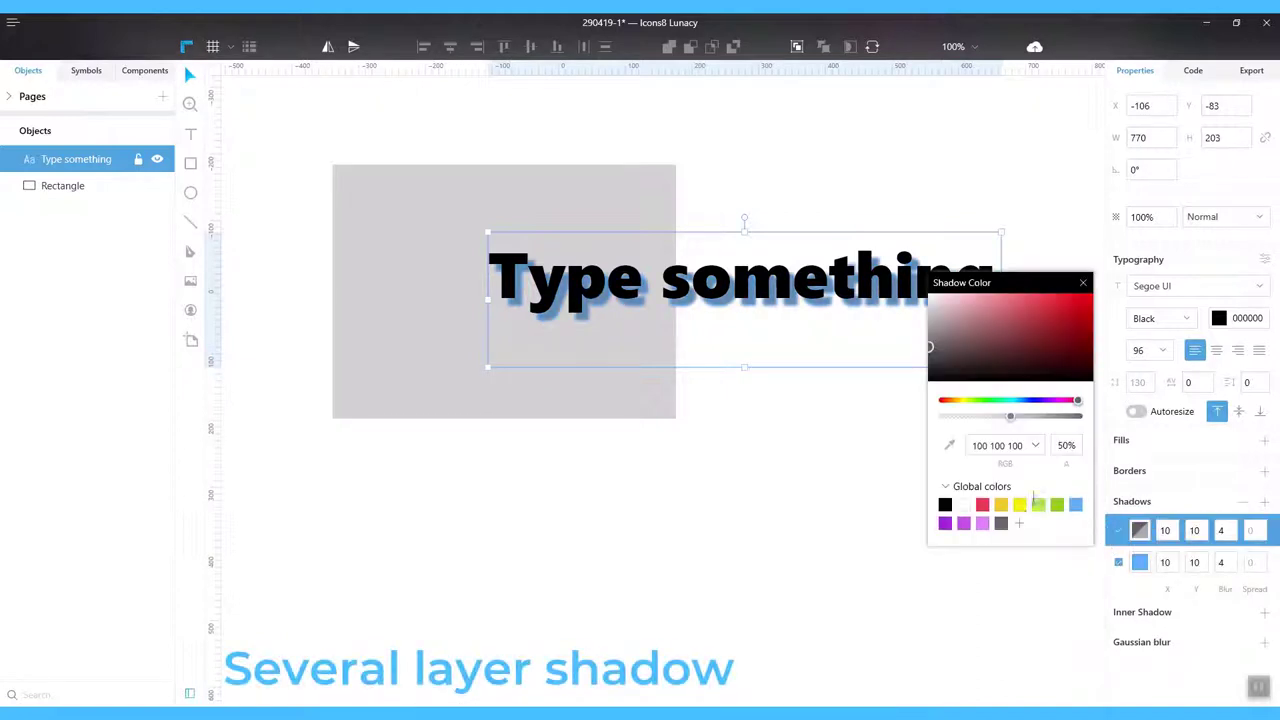
{"action": "left_click", "coordinate": [945, 525]}
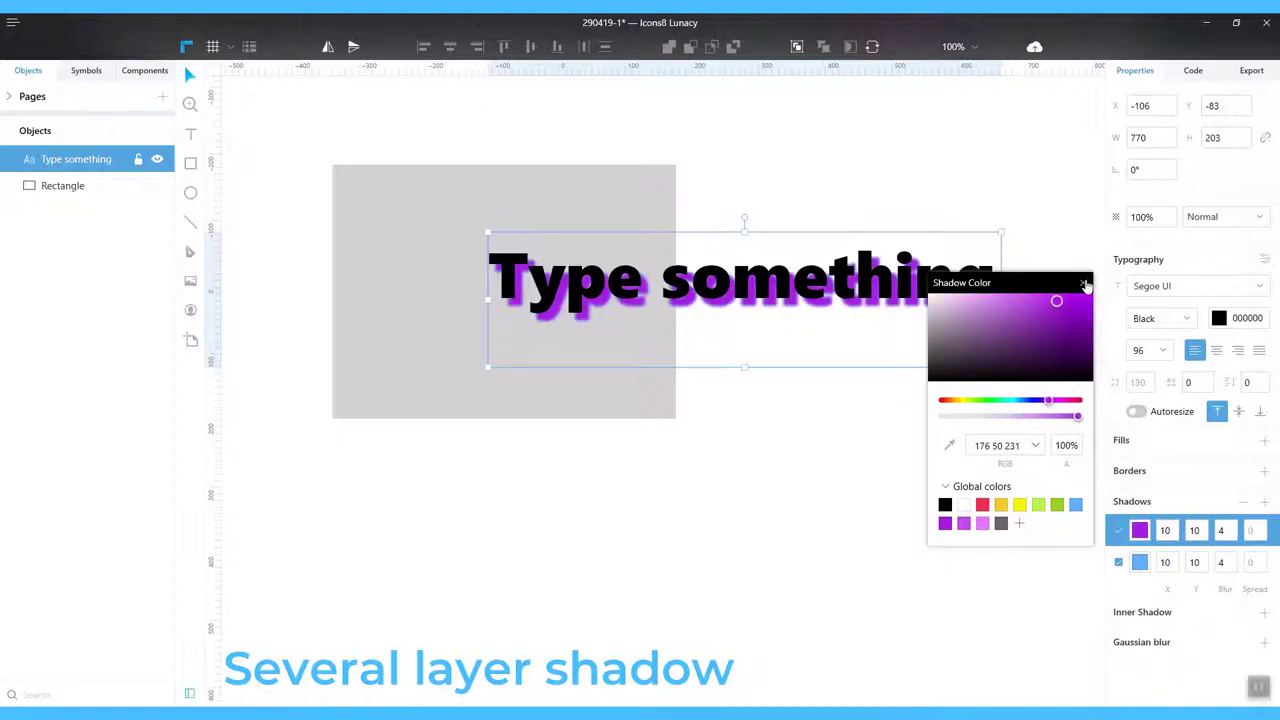
{"action": "left_click", "coordinate": [1120, 405]}
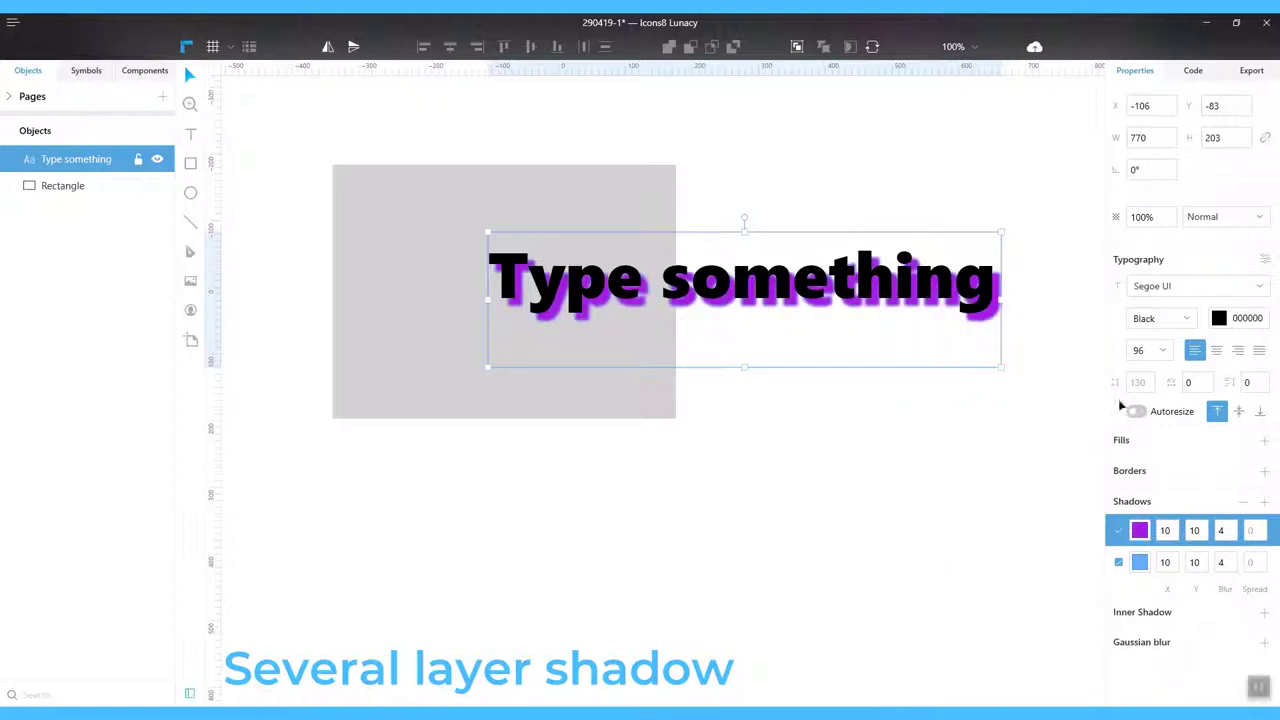
Add a third shadow to the text and colour it with the red global colour.
{"action": "left_click", "coordinate": [1265, 501]}
{"action": "left_click", "coordinate": [1140, 530]}
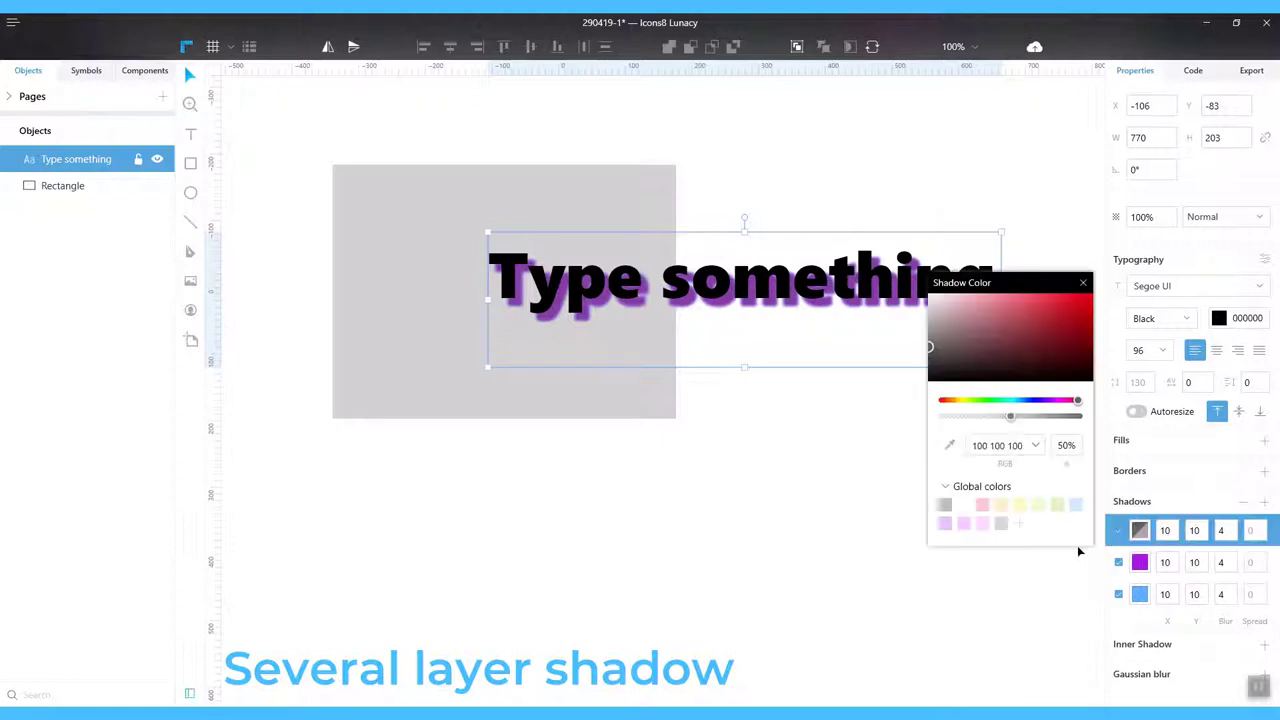
{"action": "left_click", "coordinate": [983, 506]}
{"action": "left_click", "coordinate": [1085, 285]}
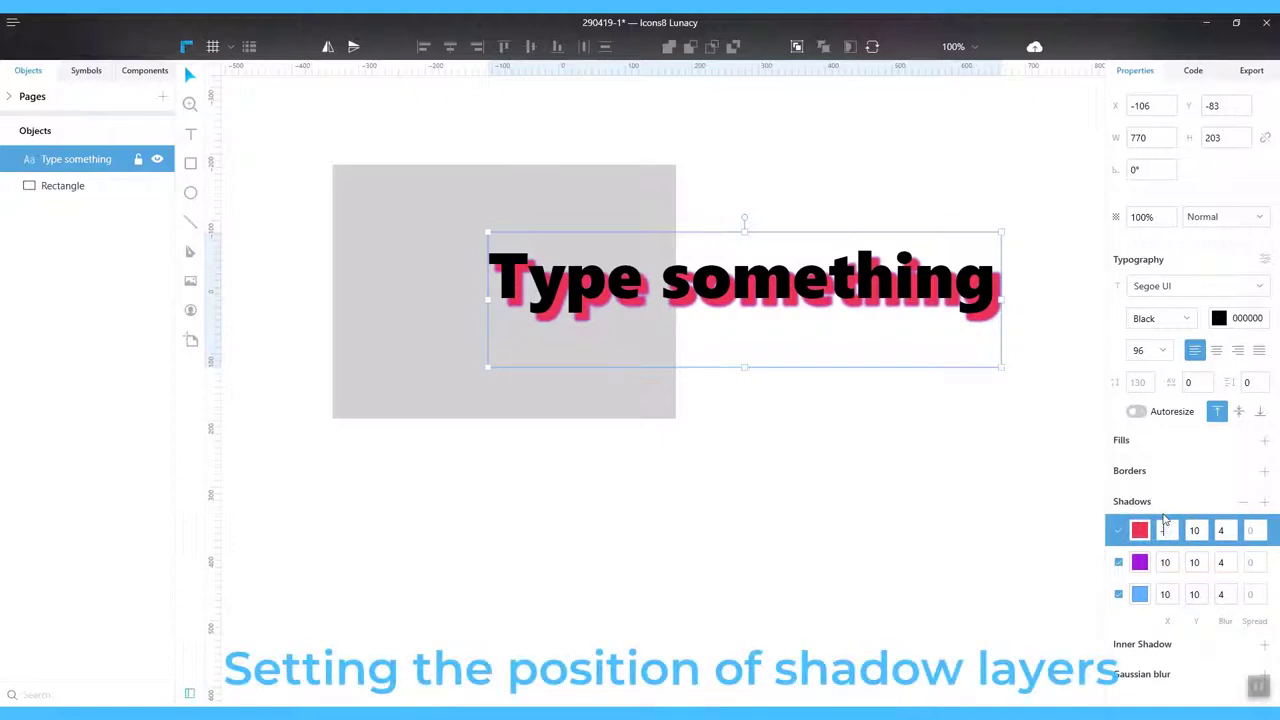
Offset the red shadow to X -15 and Y -20.
{"action": "type", "text": "15"}
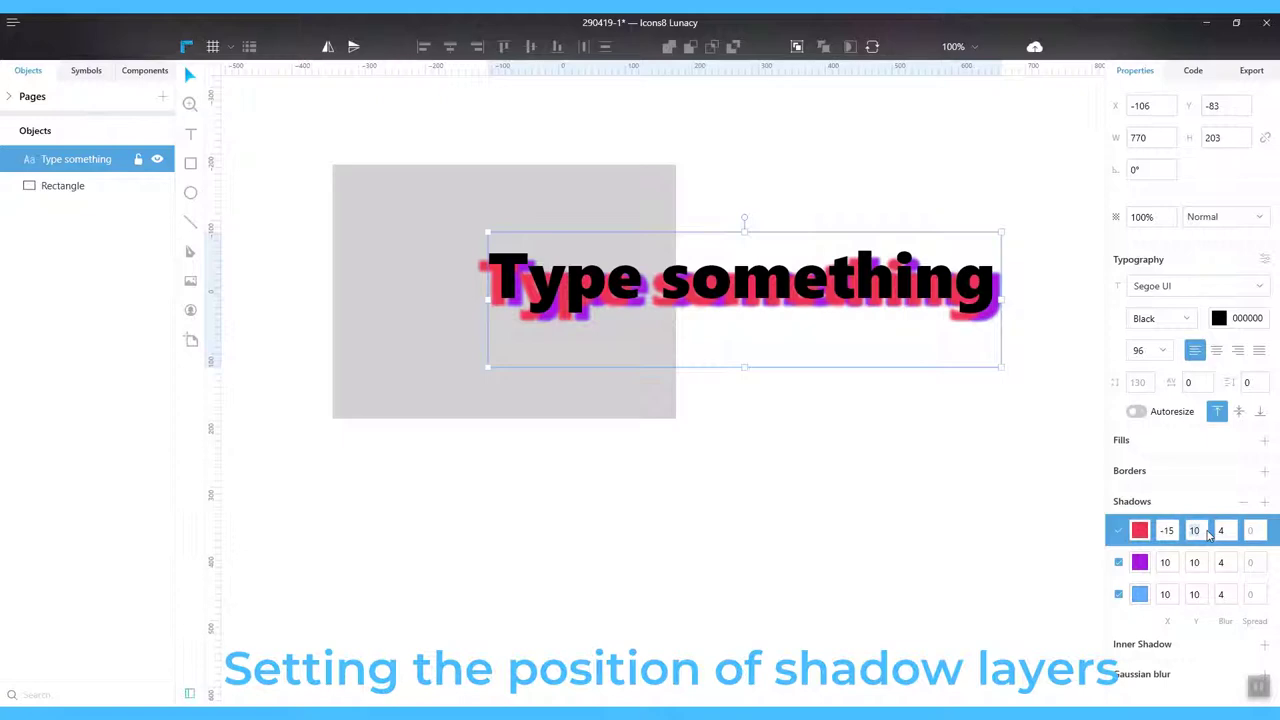
{"action": "left_click", "coordinate": [1196, 531]}
{"action": "type", "text": "-20"}
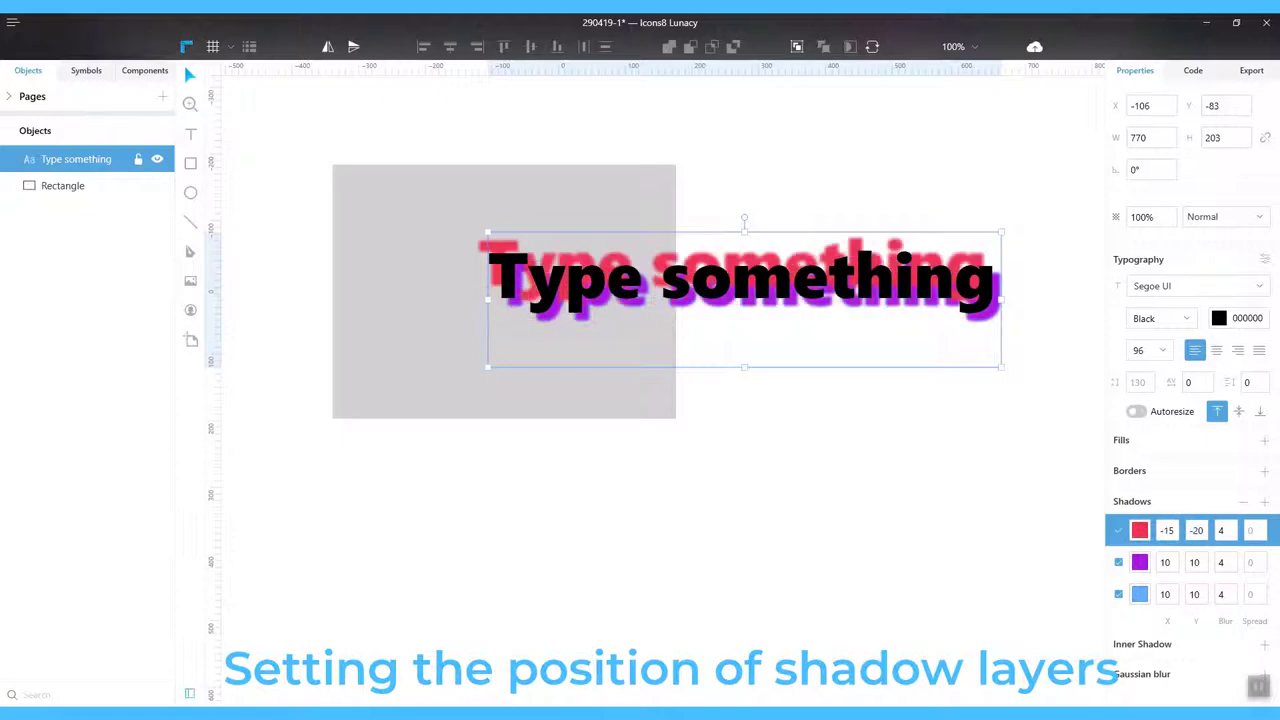
Offset the blue shadow to X 50 and Y 35.
{"action": "left_click", "coordinate": [1167, 594]}
{"action": "type", "text": "50"}
{"action": "key", "text": "Tab"}
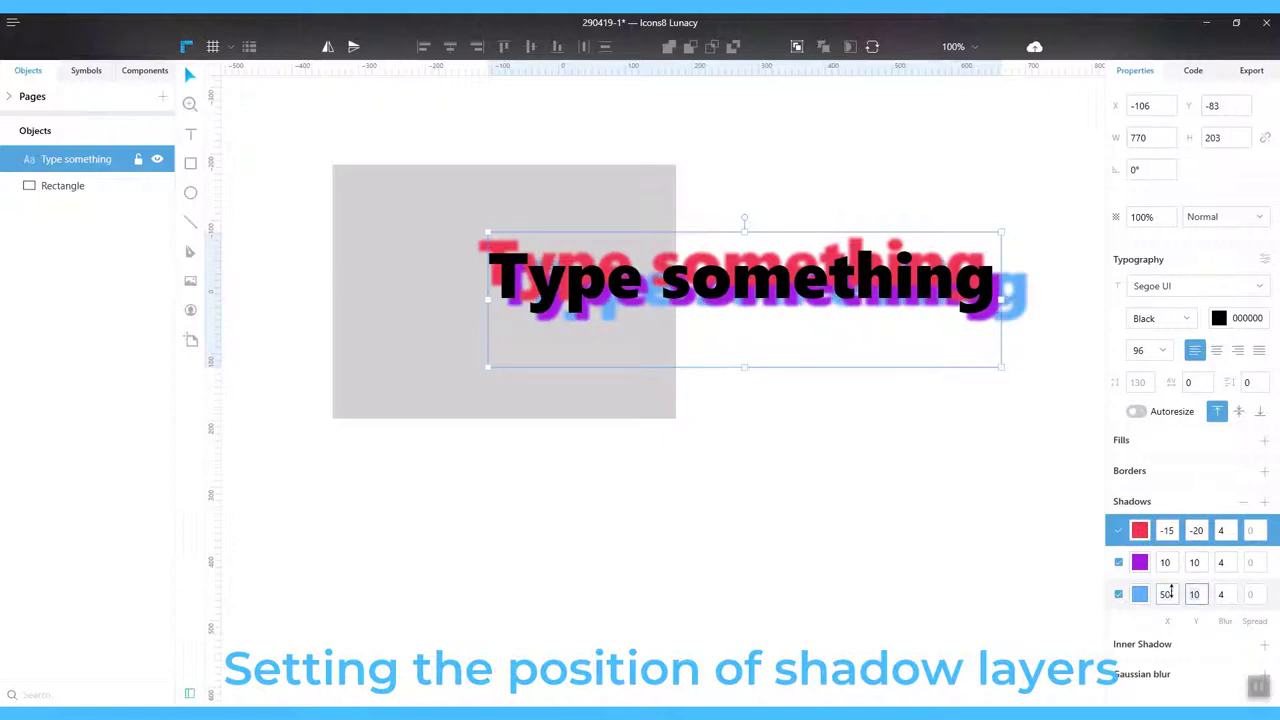
{"action": "type", "text": "35"}
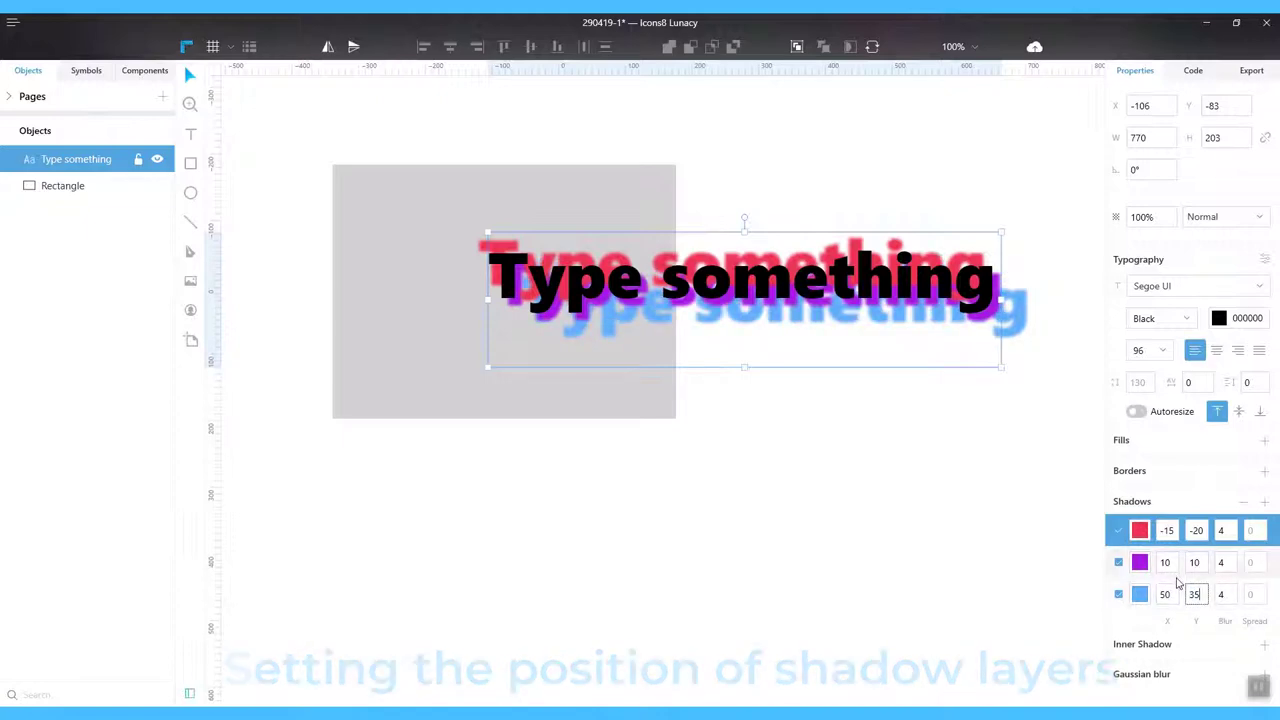
Set the opacity of the red text shadow to 36% and of the purple text shadow to 64%.
{"action": "left_click", "coordinate": [1140, 531]}
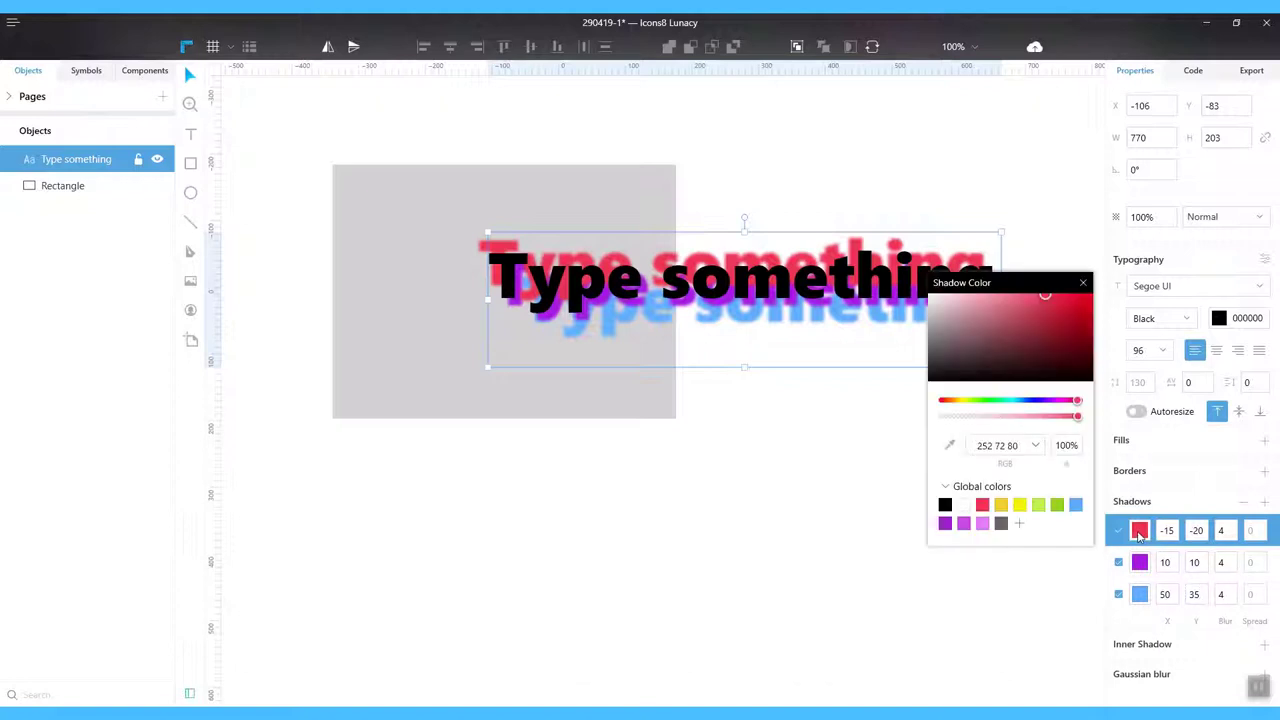
{"action": "left_click", "coordinate": [991, 417]}
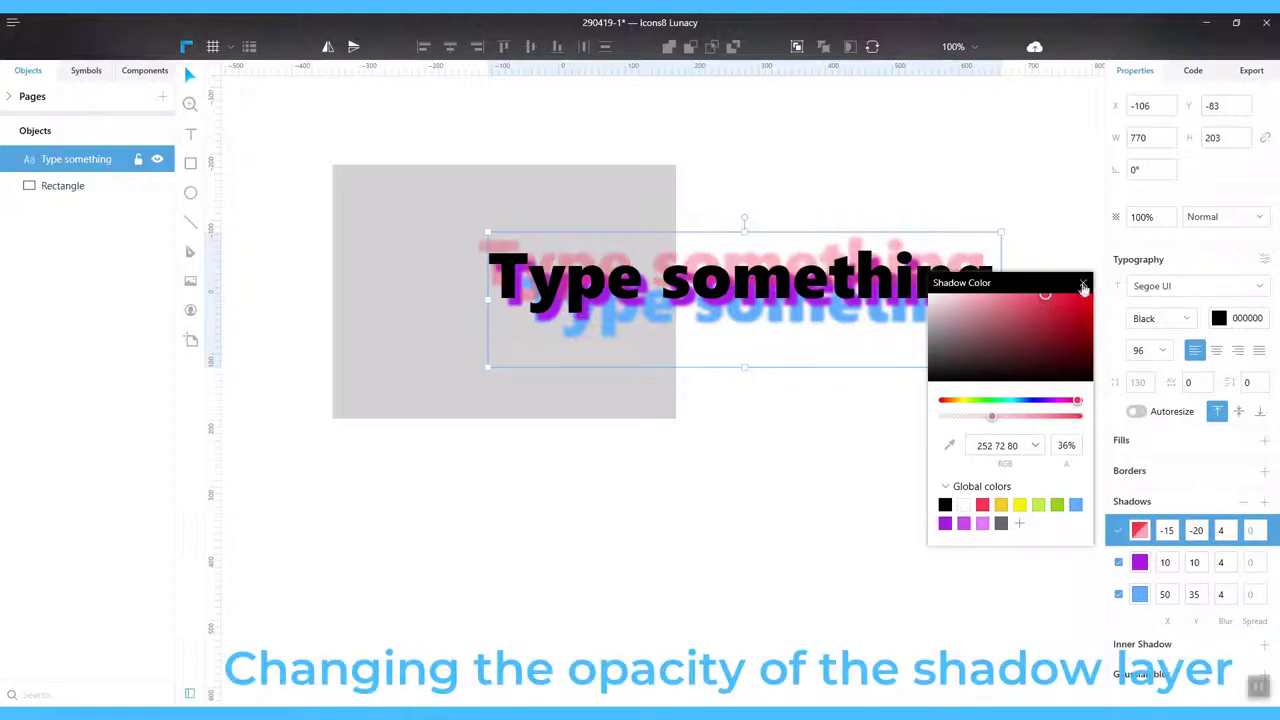
{"action": "left_click", "coordinate": [1083, 287]}
{"action": "left_click", "coordinate": [1140, 563]}
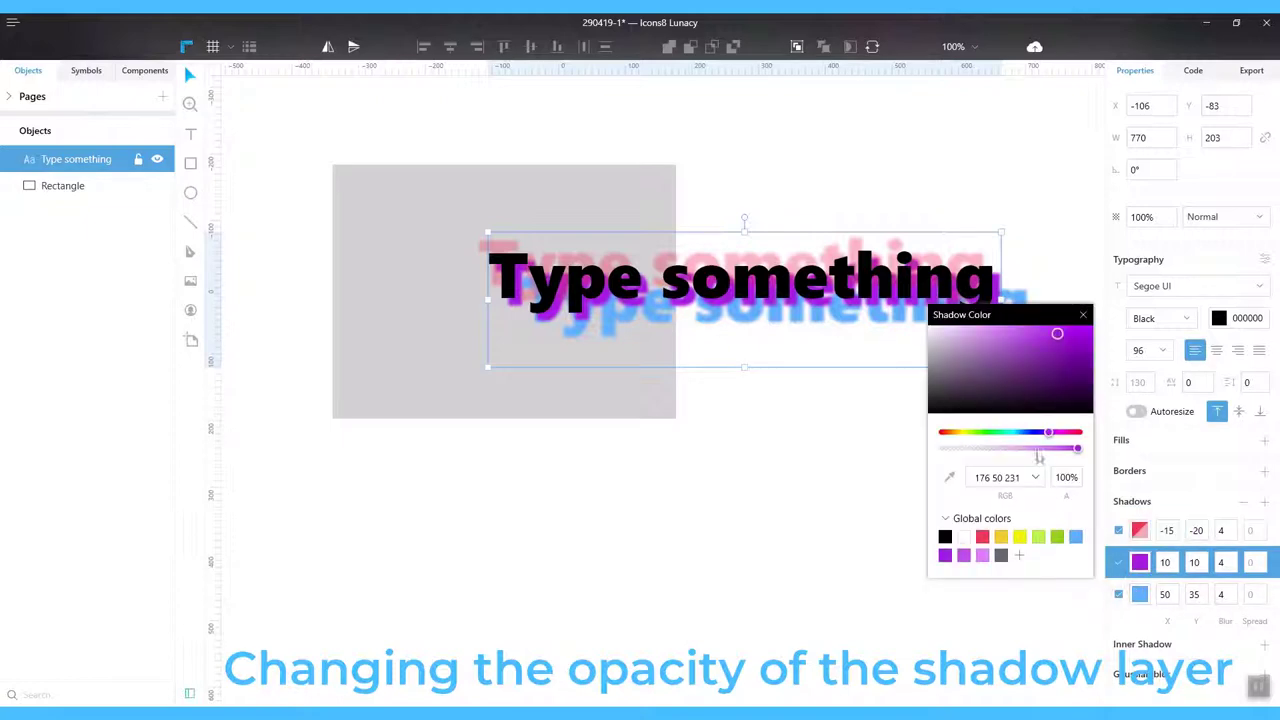
{"action": "left_click_drag", "start_coordinate": [1031, 450], "coordinate": [1024, 455]}
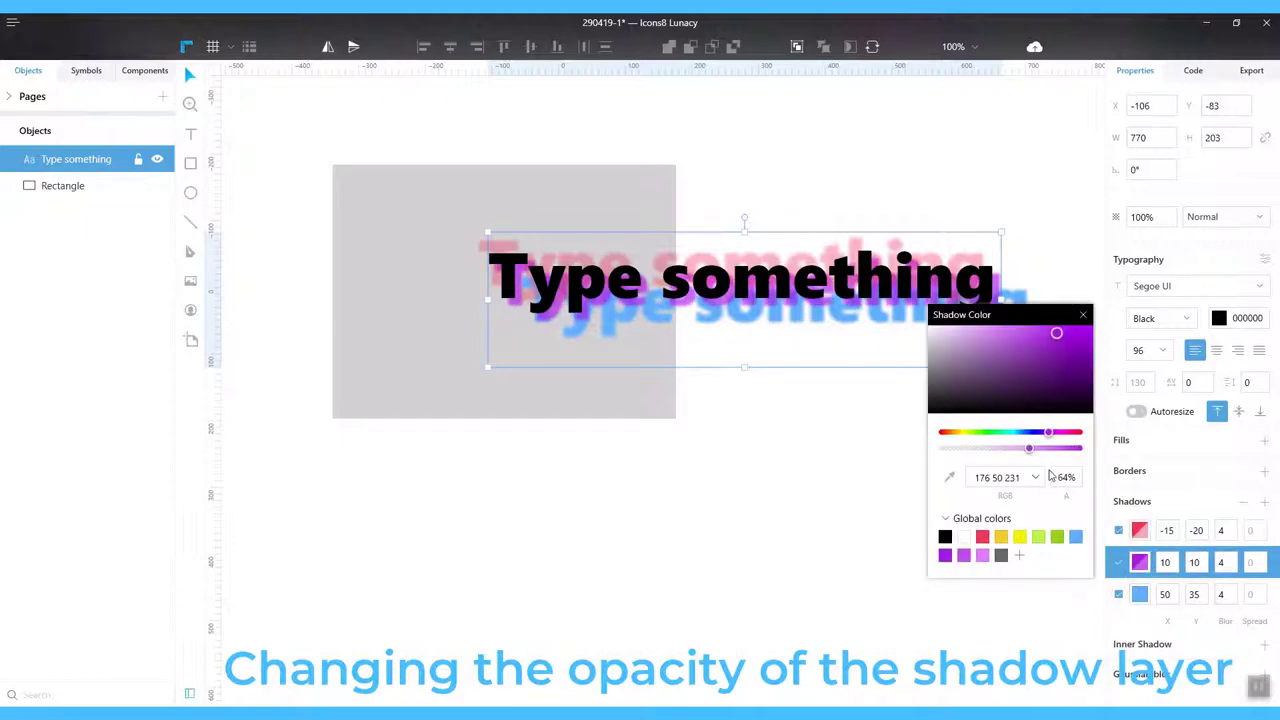
{"action": "left_click", "coordinate": [1140, 594]}
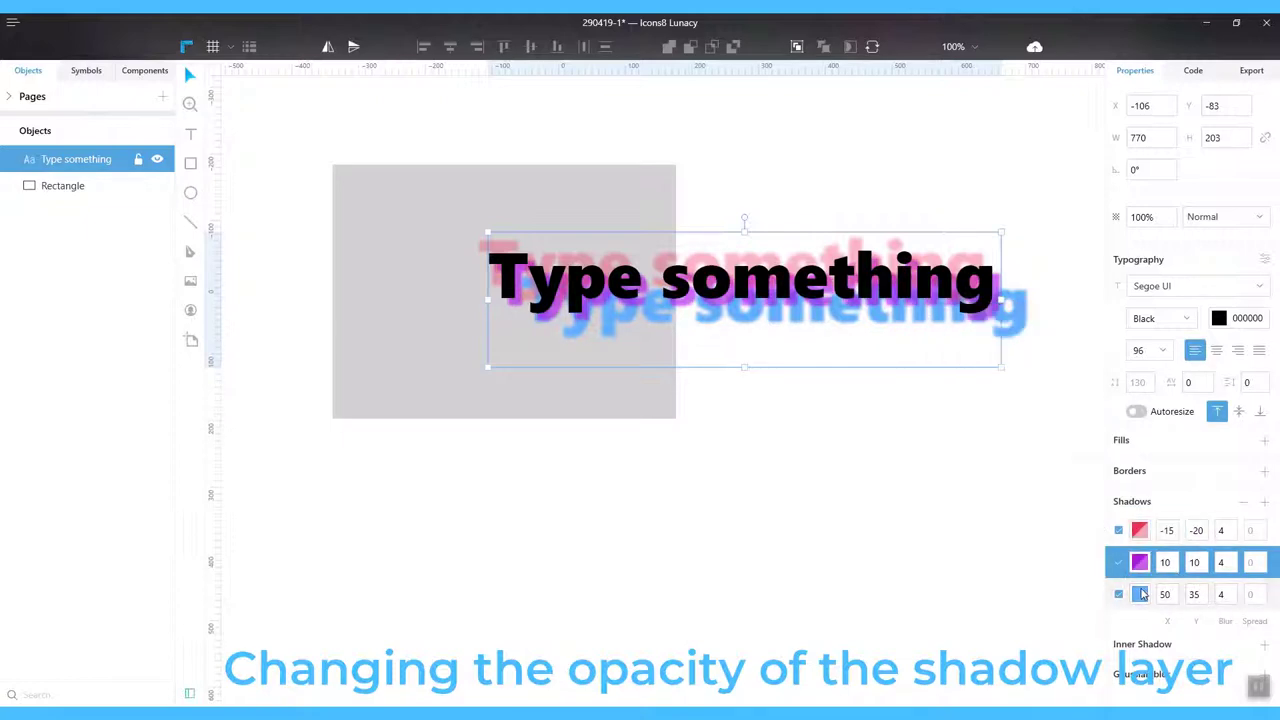
Lower the opacity of the blue text shadow to 40%.
{"action": "left_click", "coordinate": [1140, 594]}
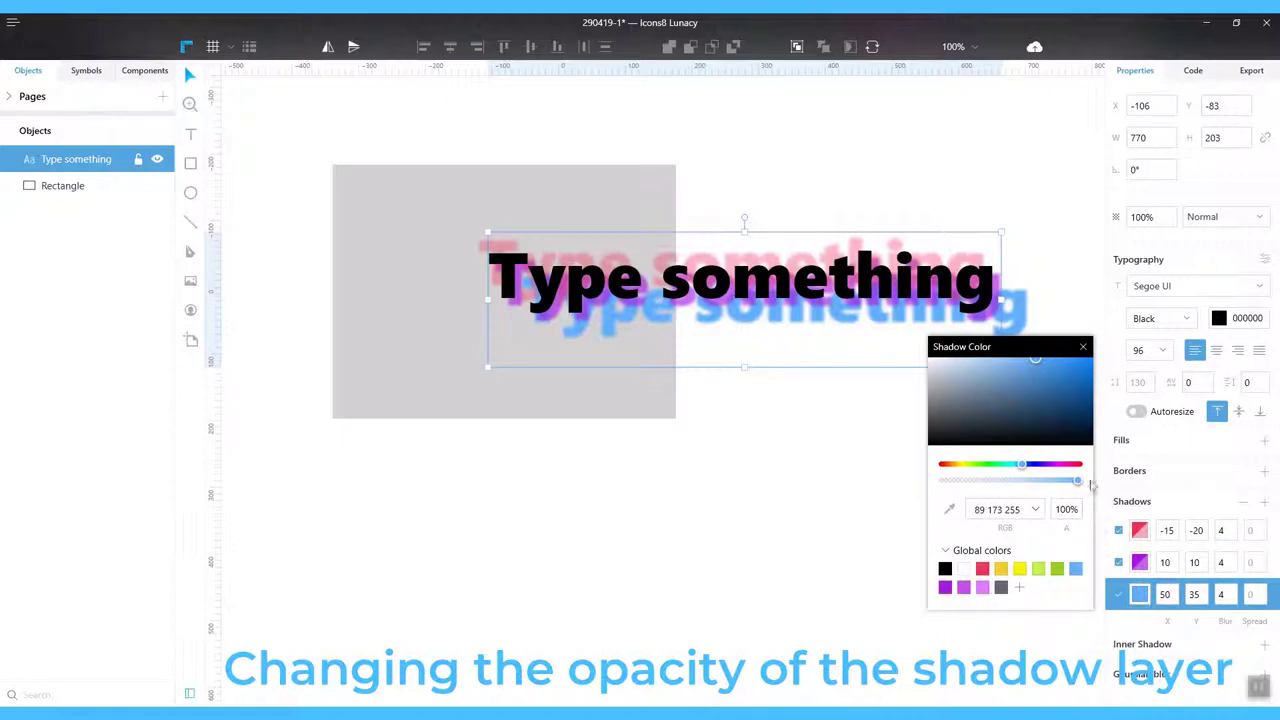
{"action": "left_click_drag", "start_coordinate": [1077, 480], "coordinate": [997, 480]}
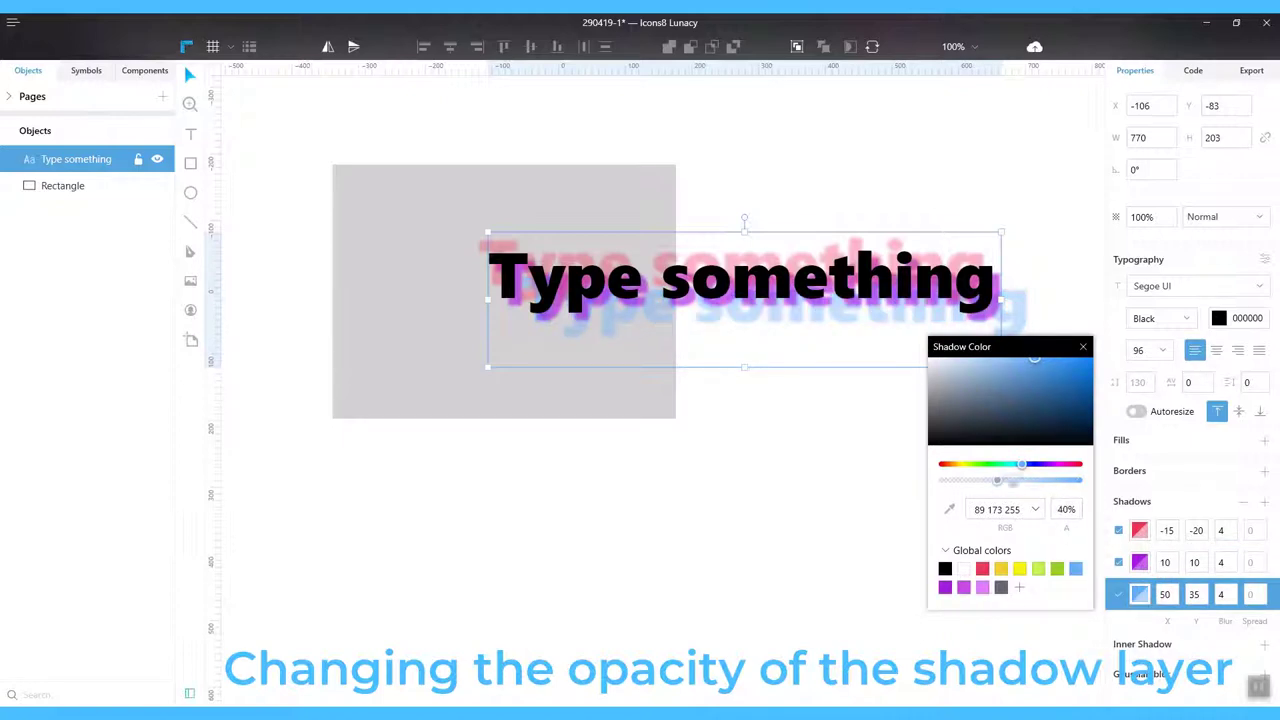
{"action": "left_click", "coordinate": [1081, 349]}
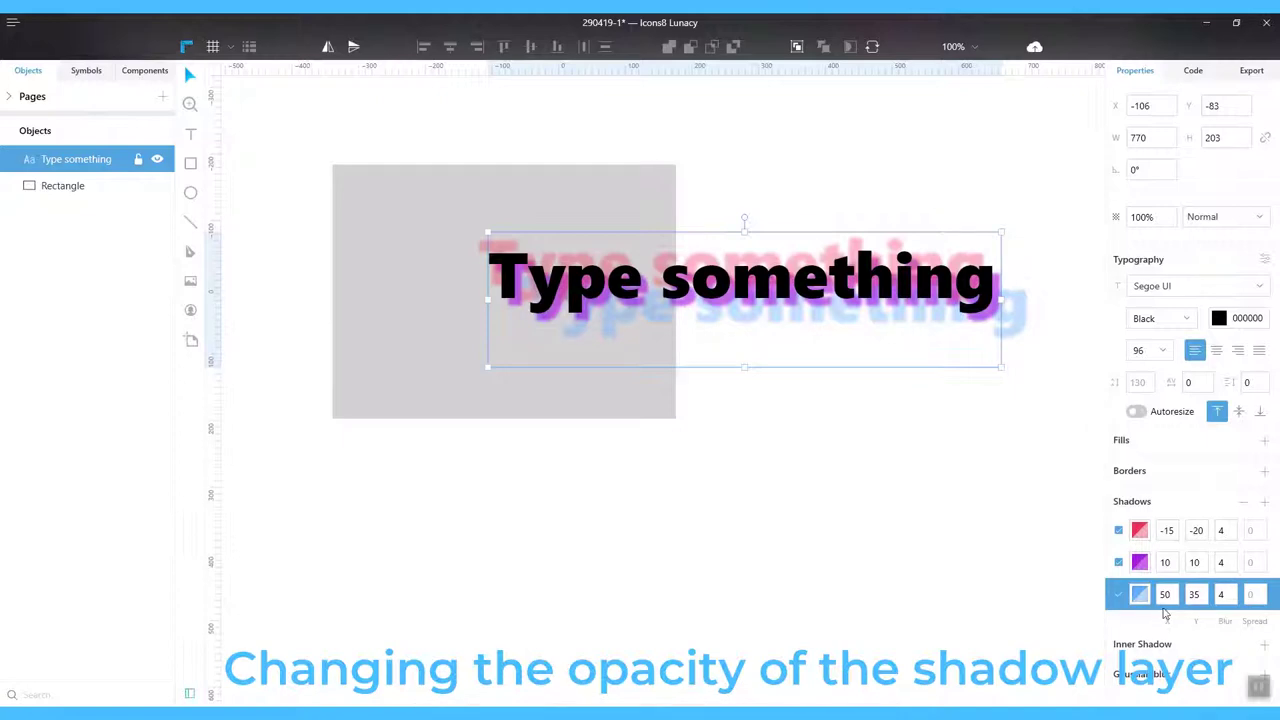
Disable the purple and blue shadow layers of the text without deleting them.
{"action": "left_click", "coordinate": [1119, 563]}
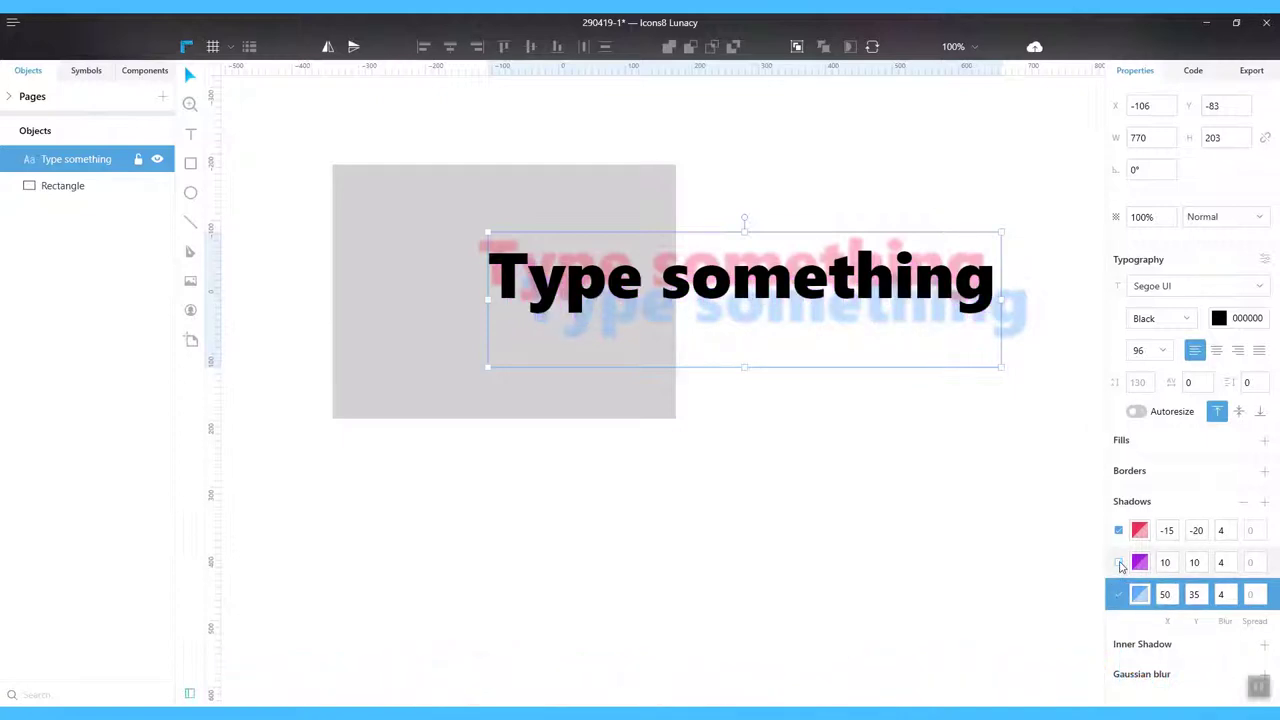
{"action": "left_click", "coordinate": [1119, 595]}
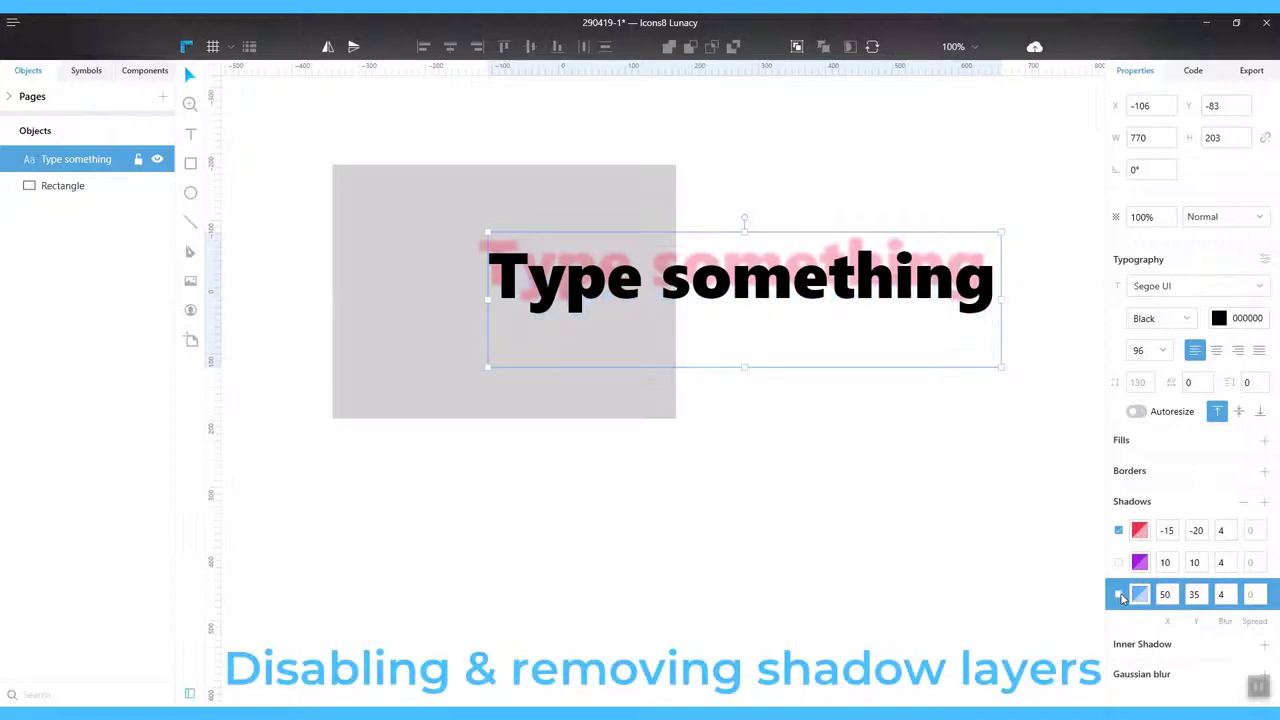
Remove the purple and red shadow layers from the text and re-enable the blue shadow.
{"action": "left_click", "coordinate": [1116, 561]}
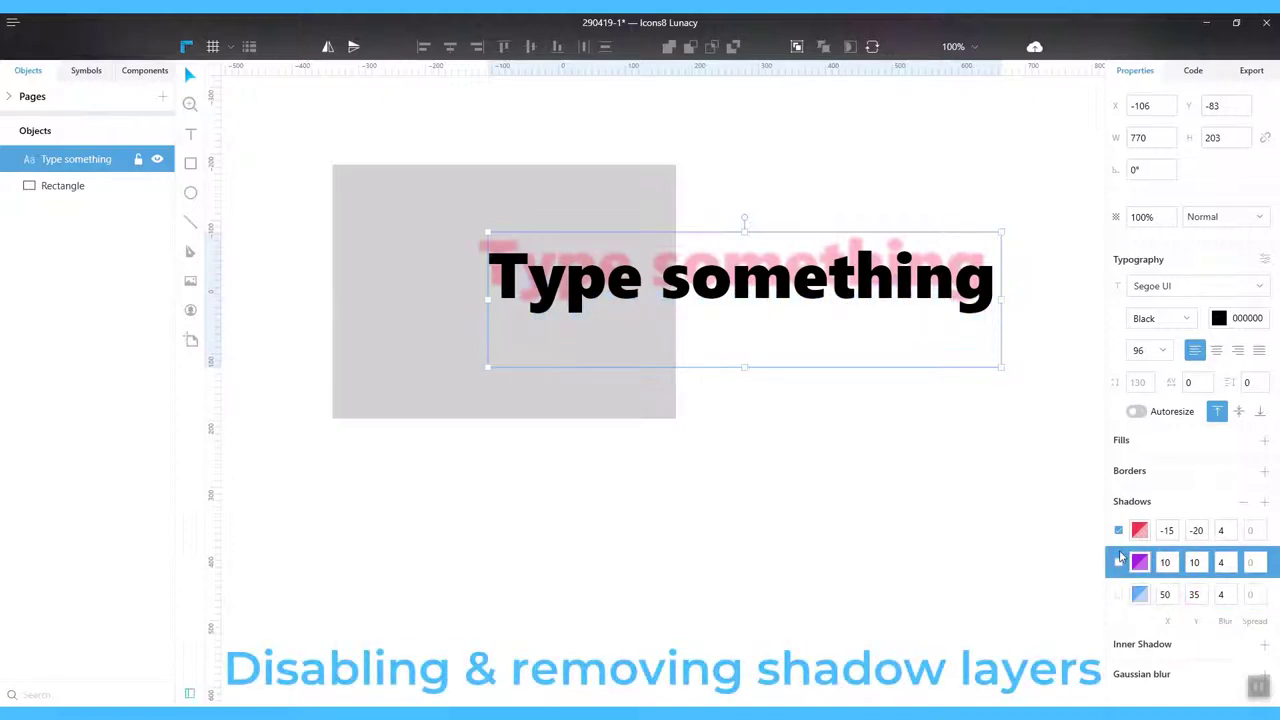
{"action": "left_click", "coordinate": [1241, 503]}
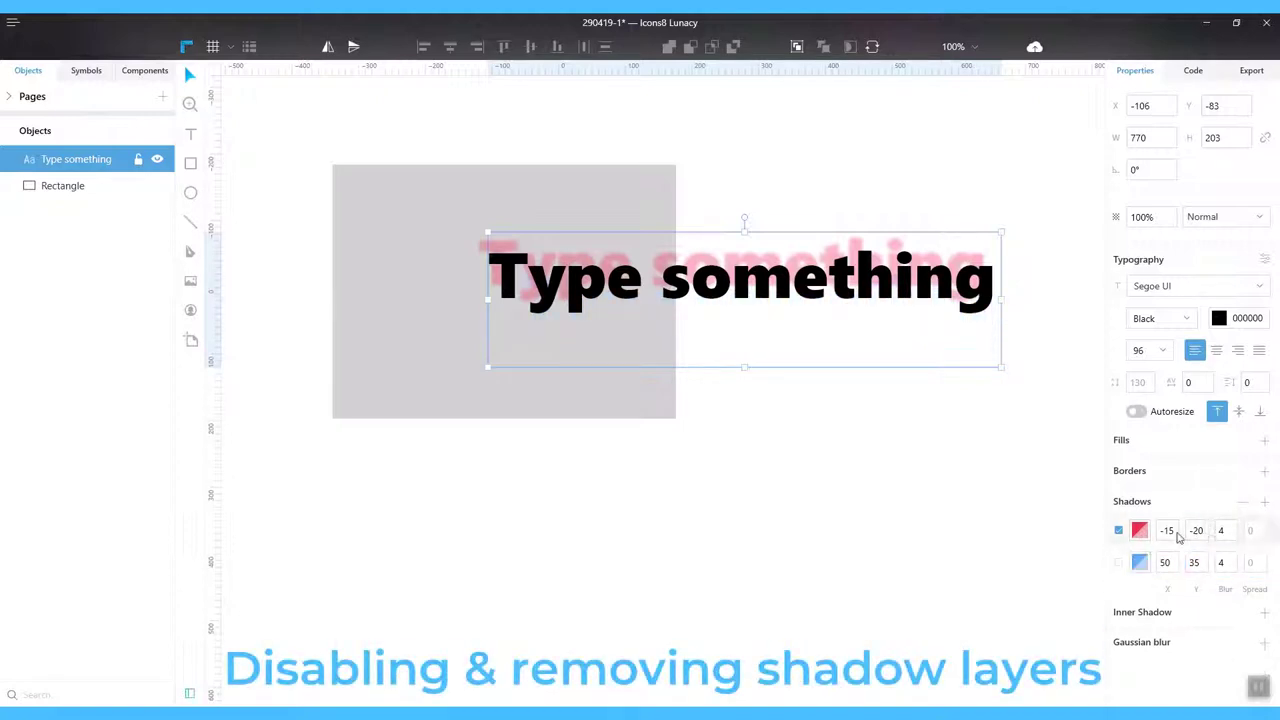
{"action": "left_click", "coordinate": [1240, 505]}
{"action": "left_click", "coordinate": [1118, 530]}
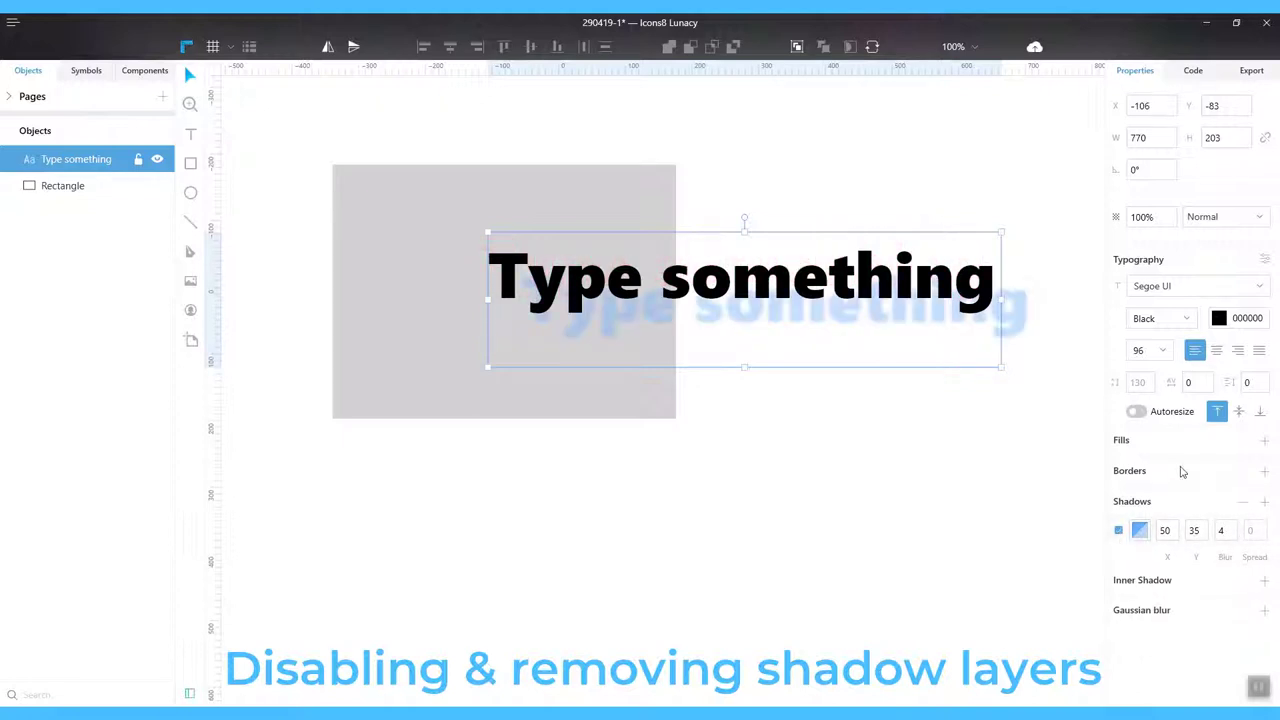
Add a border and a fill to the text, and make the fill fully transparent with 0% opacity.
{"action": "left_click", "coordinate": [1266, 472]}
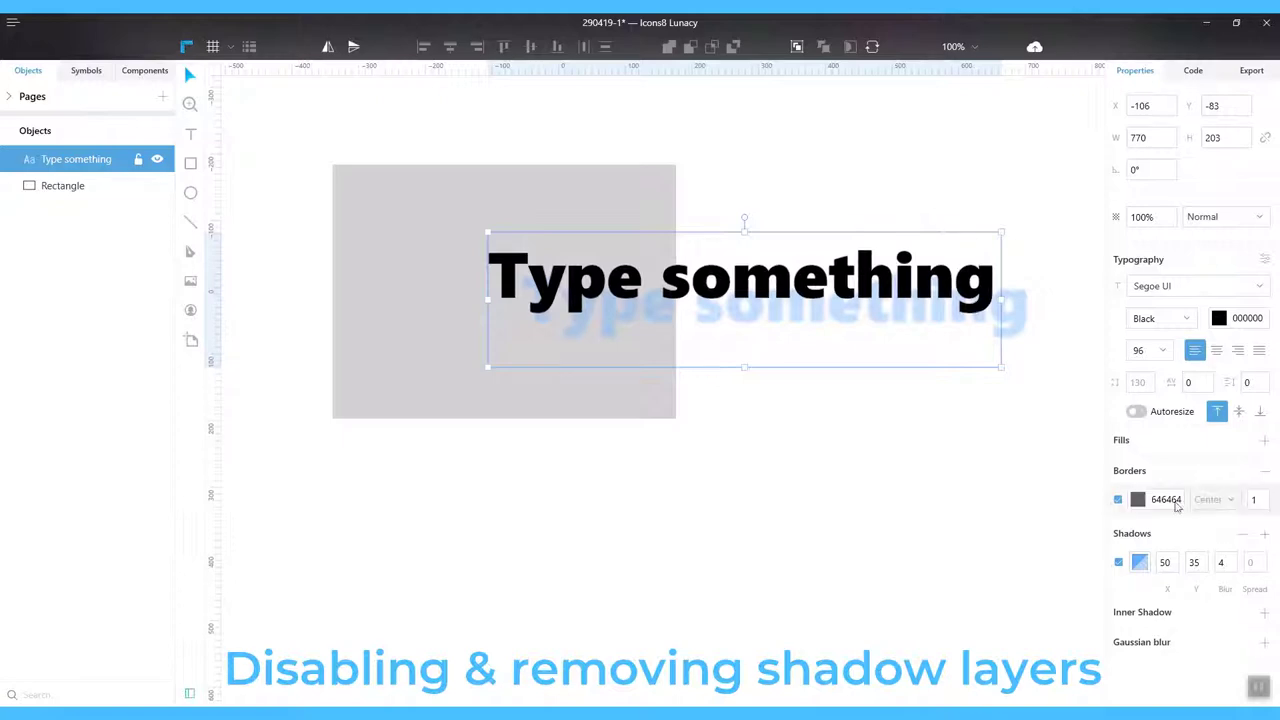
{"action": "left_click", "coordinate": [1266, 441]}
{"action": "left_click", "coordinate": [1137, 468]}
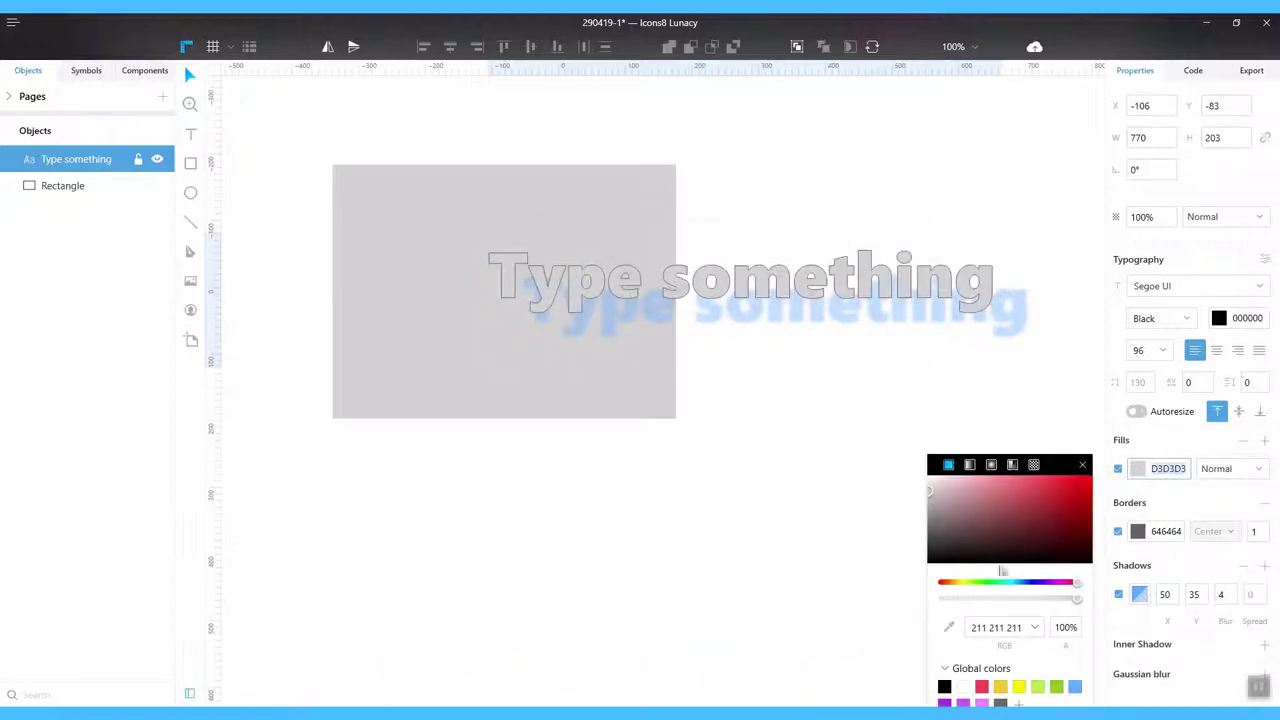
{"action": "left_click_drag", "start_coordinate": [994, 598], "coordinate": [941, 598]}
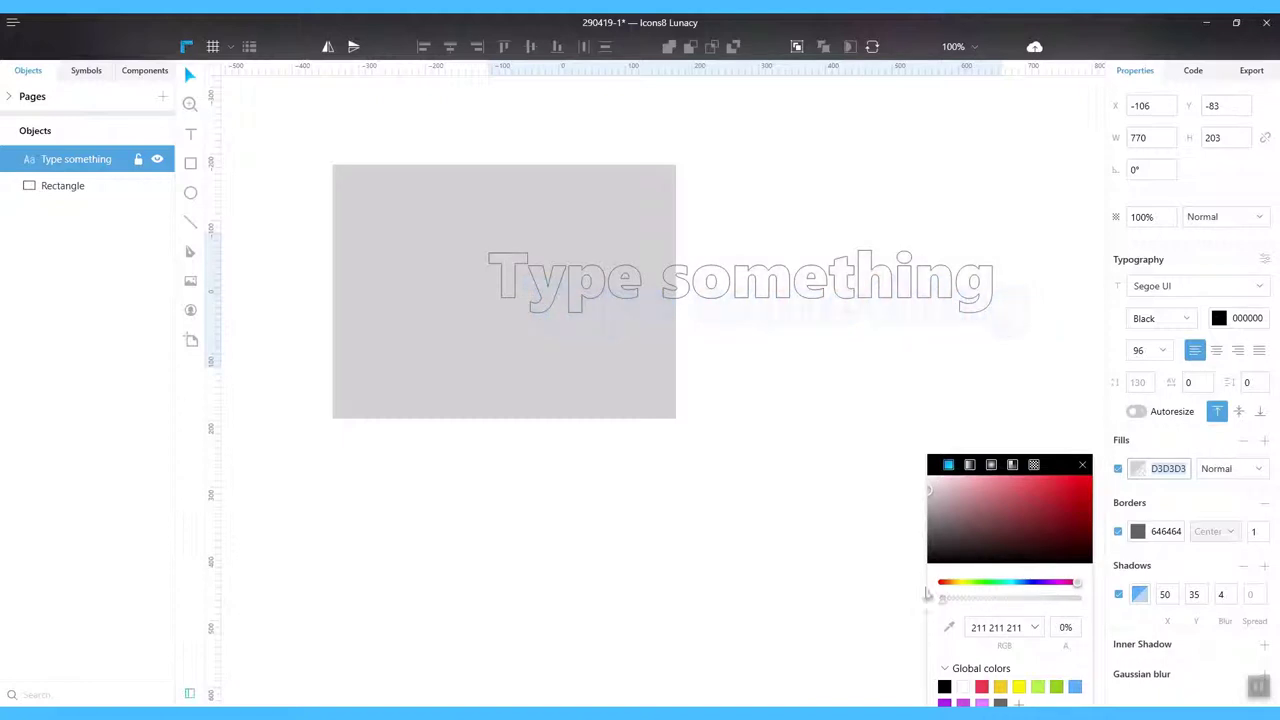
{"action": "left_click", "coordinate": [1081, 467]}
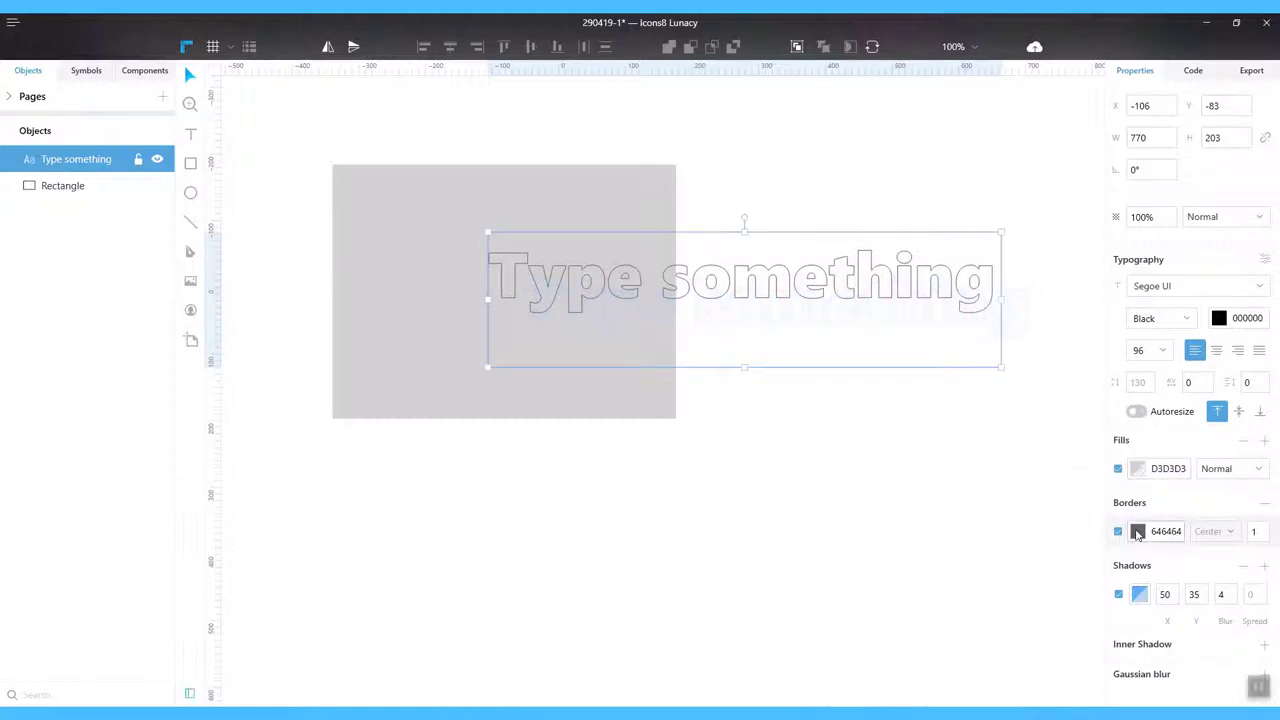
{"action": "left_click_drag", "start_coordinate": [1257, 531], "coordinate": [1233, 580]}
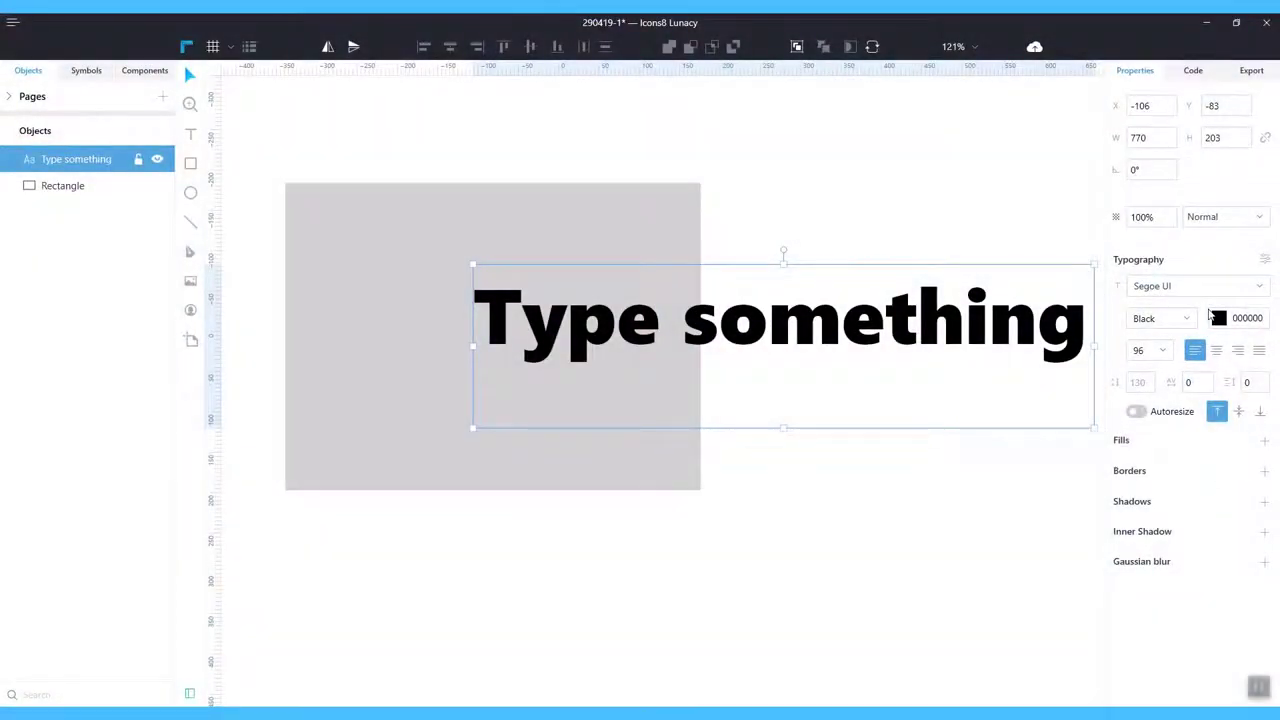
Change the colour of the plain black text to the blue global colour 59ADFF.
{"action": "left_click", "coordinate": [1218, 318]}
{"action": "left_click", "coordinate": [1077, 481]}
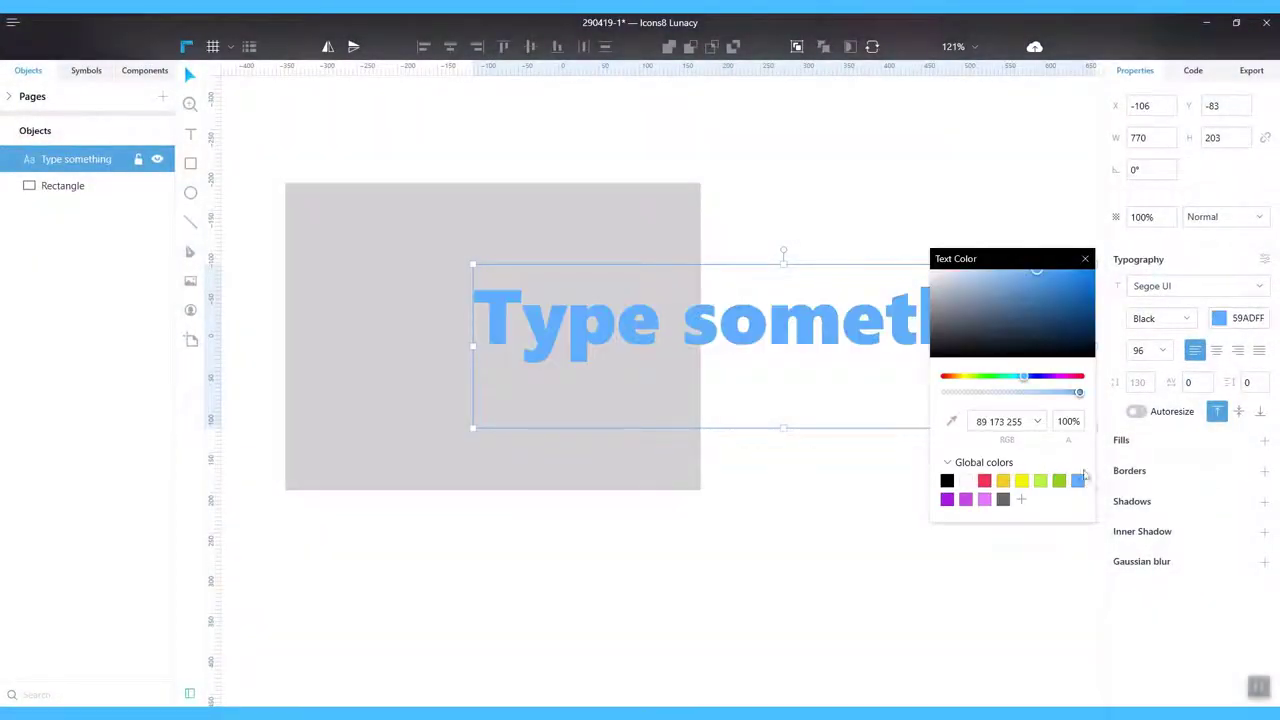
{"action": "left_click", "coordinate": [1085, 259]}
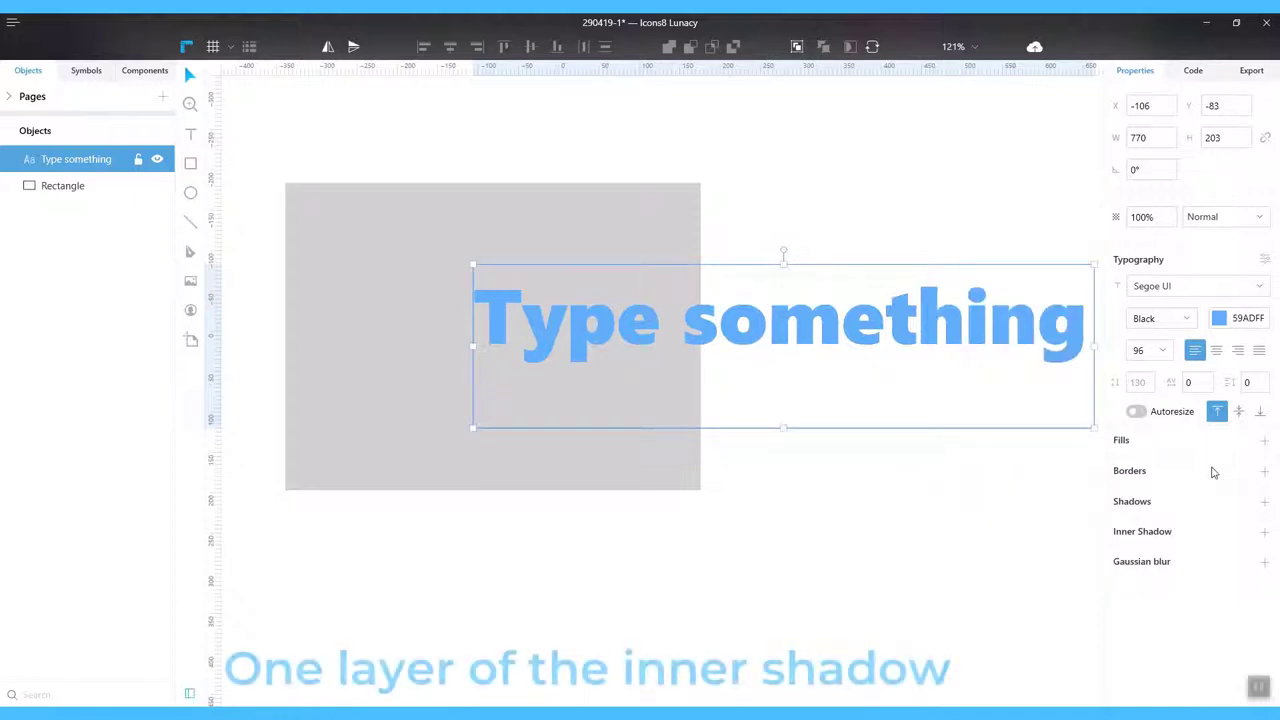
Add an inner shadow to the text and colour it with the dark grey global colour, RGB 104 104 104.
{"action": "left_click", "coordinate": [1265, 531]}
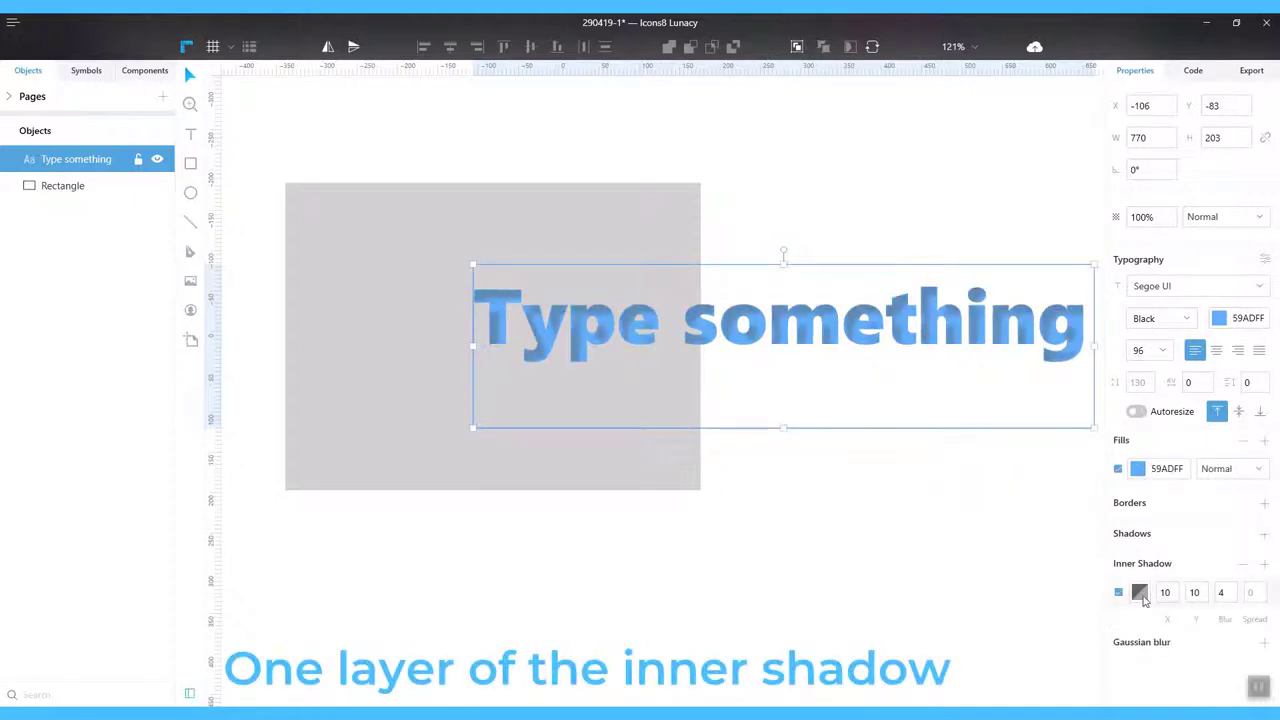
{"action": "left_click", "coordinate": [1140, 593]}
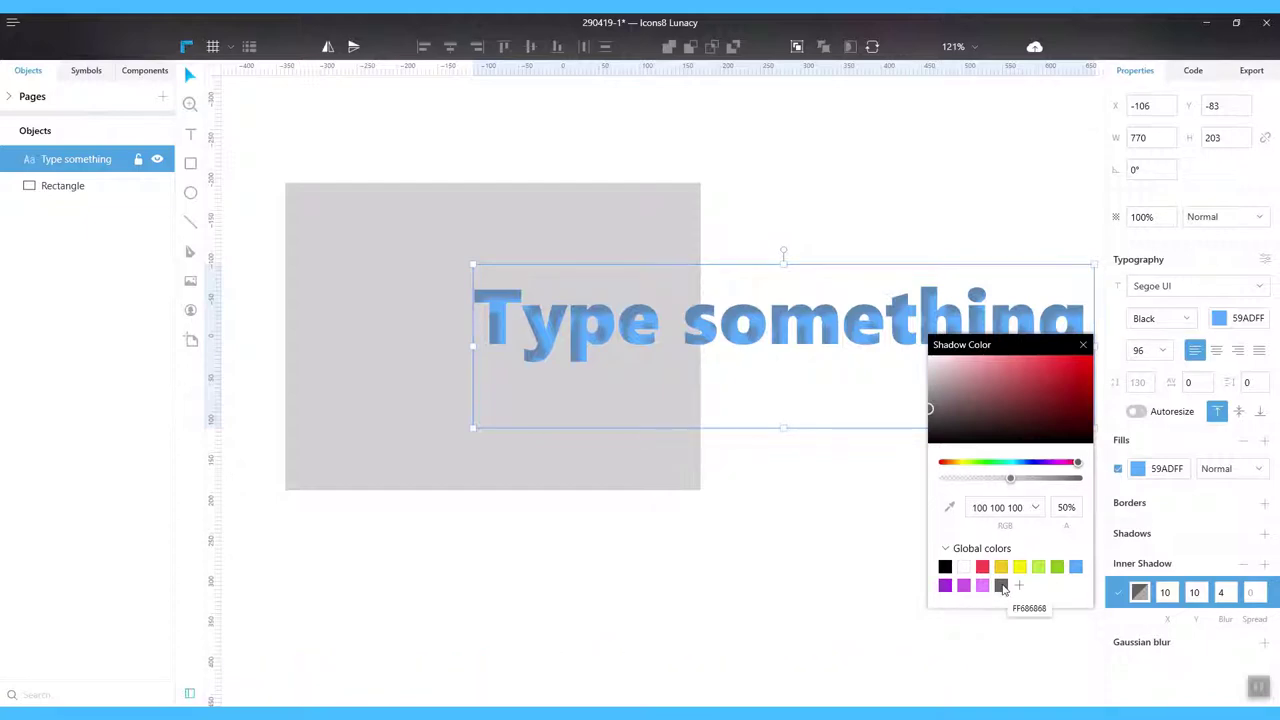
{"action": "left_click", "coordinate": [1001, 585]}
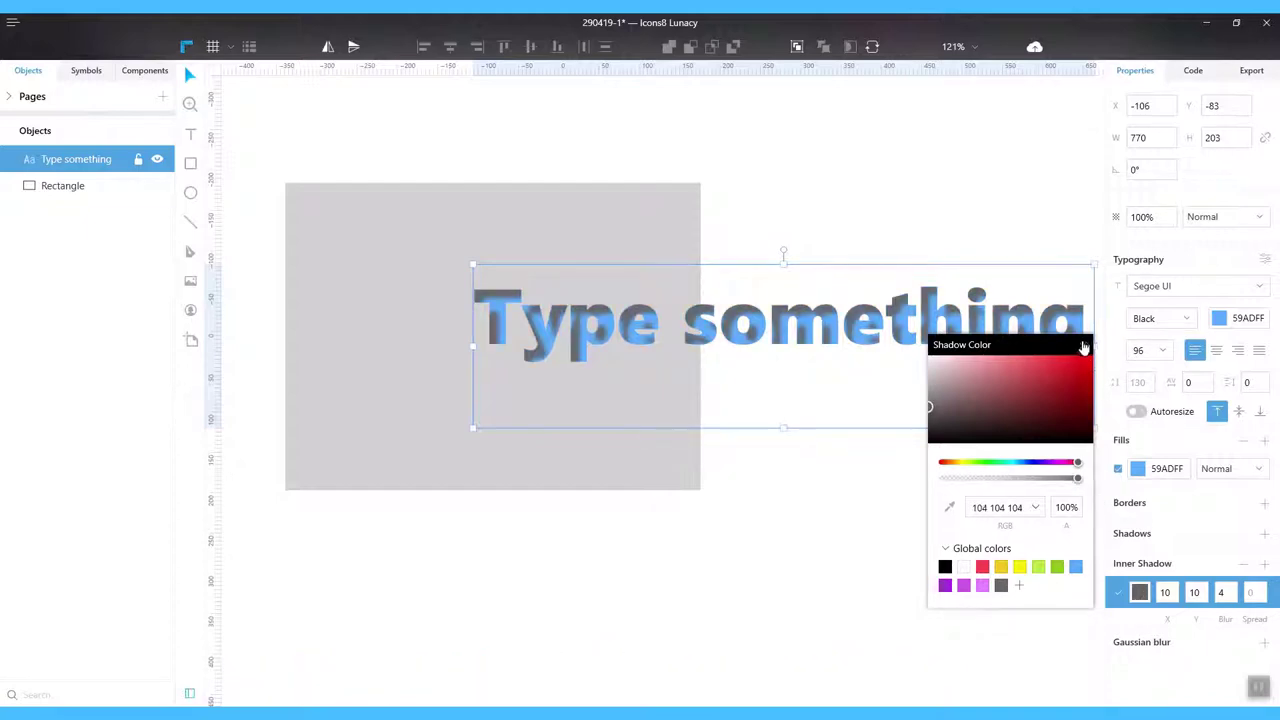
{"action": "left_click", "coordinate": [1082, 344]}
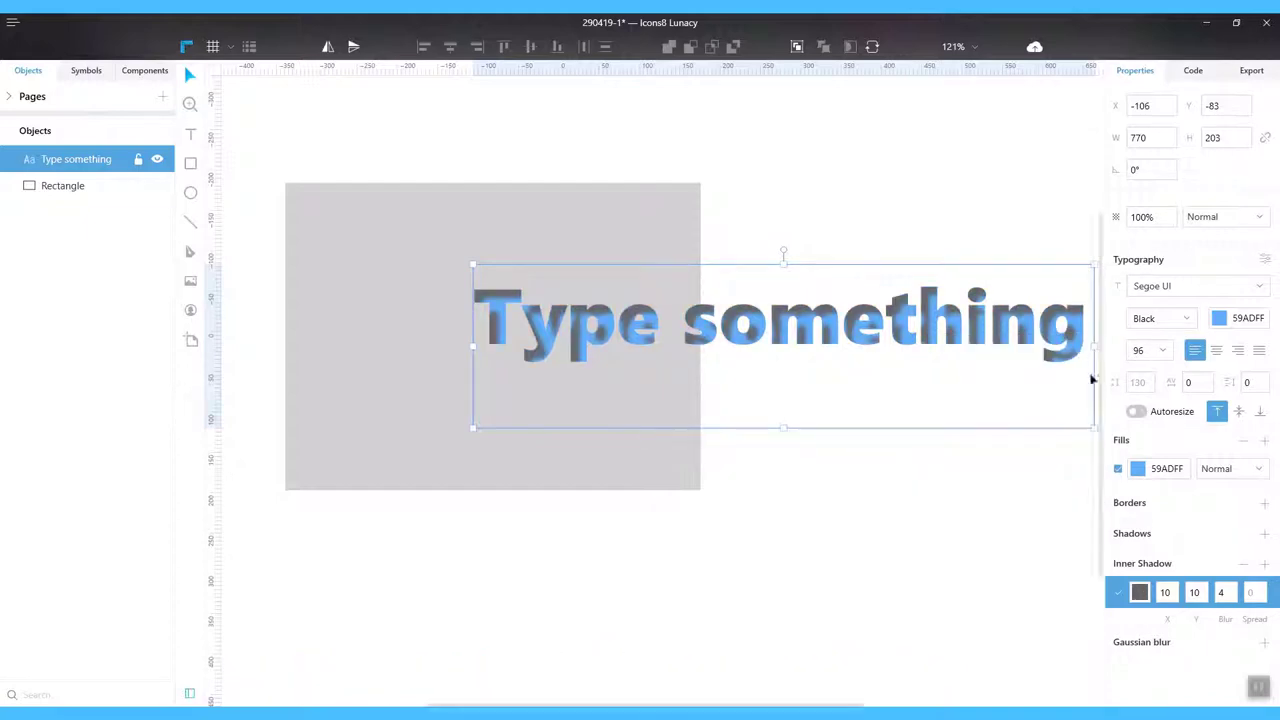
Add a second inner shadow to the text in the red global colour, RGB 252 72 80.
{"action": "left_click", "coordinate": [1264, 563]}
{"action": "left_click", "coordinate": [1140, 592]}
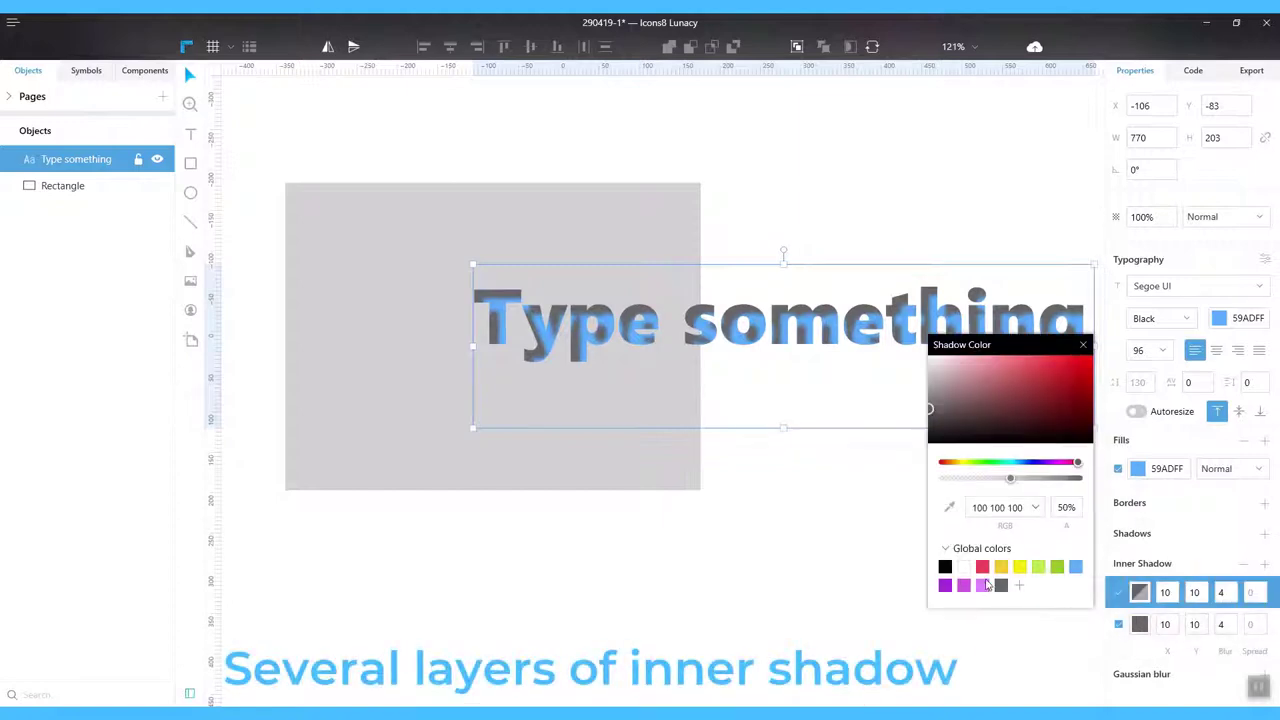
{"action": "left_click", "coordinate": [984, 570]}
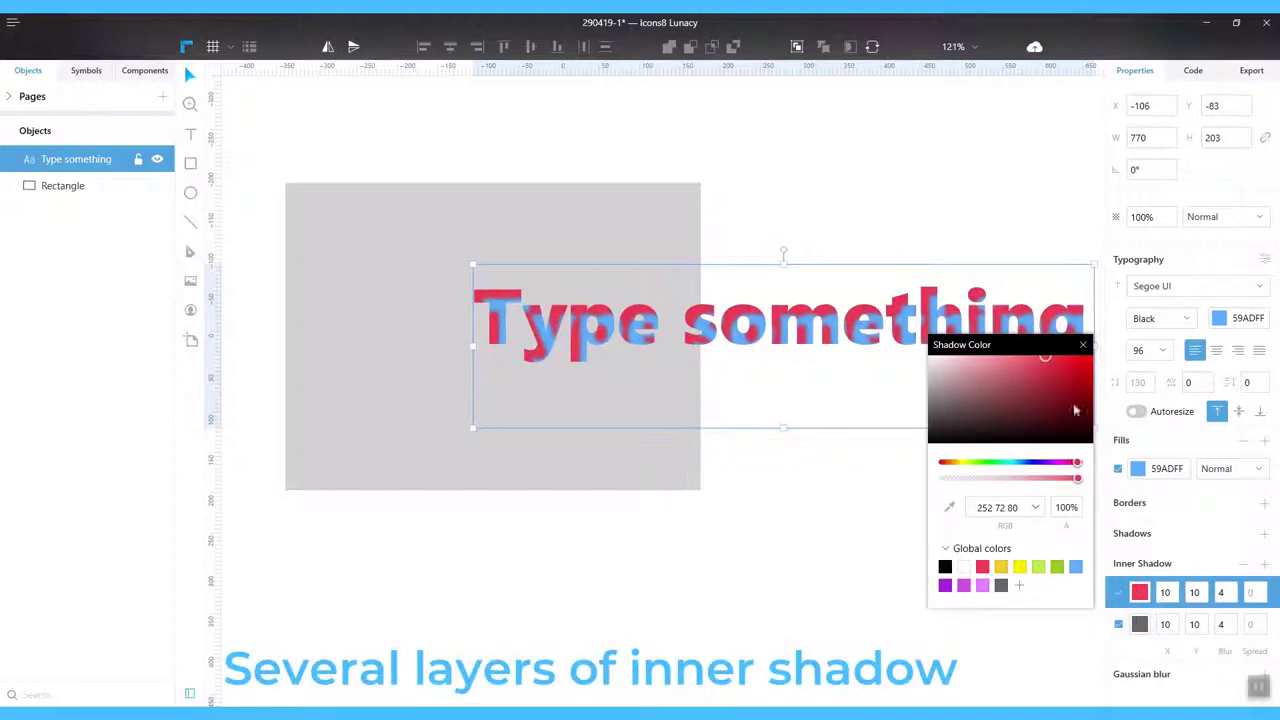
{"action": "left_click", "coordinate": [1083, 345]}
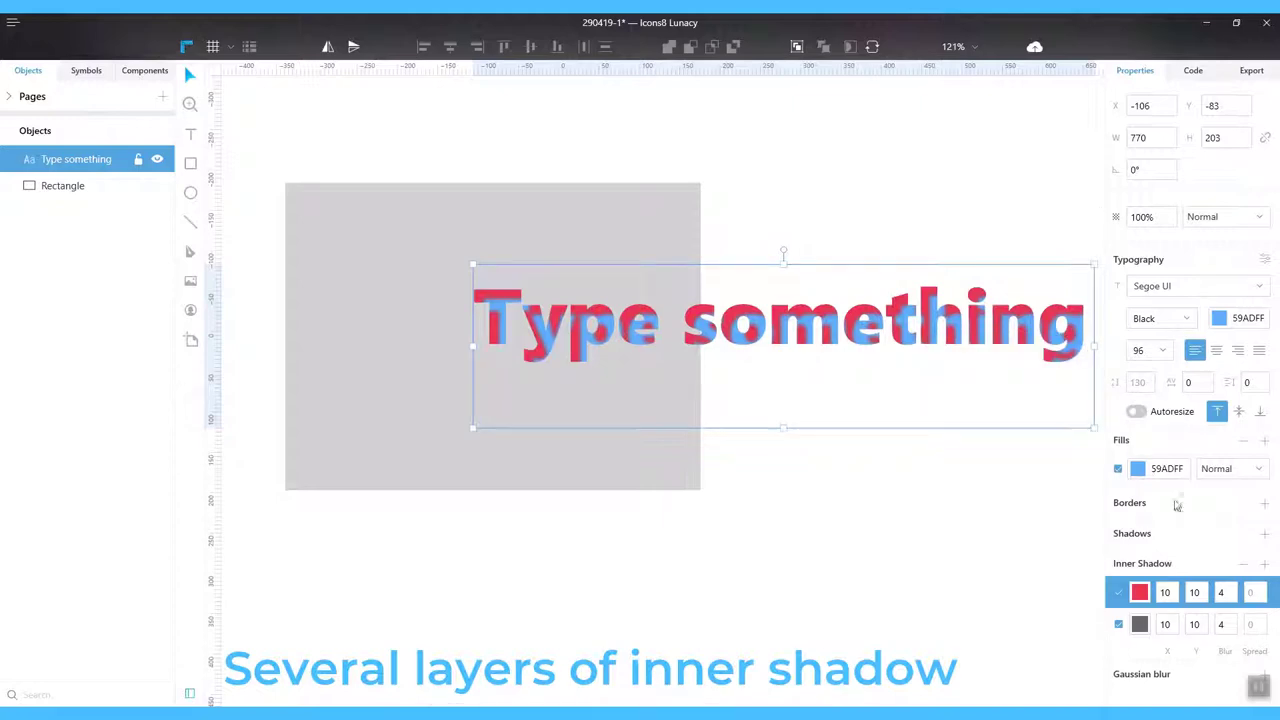
Add a third inner shadow to the text in the green global colour, RGB 144 196 24.
{"action": "left_click", "coordinate": [1264, 564]}
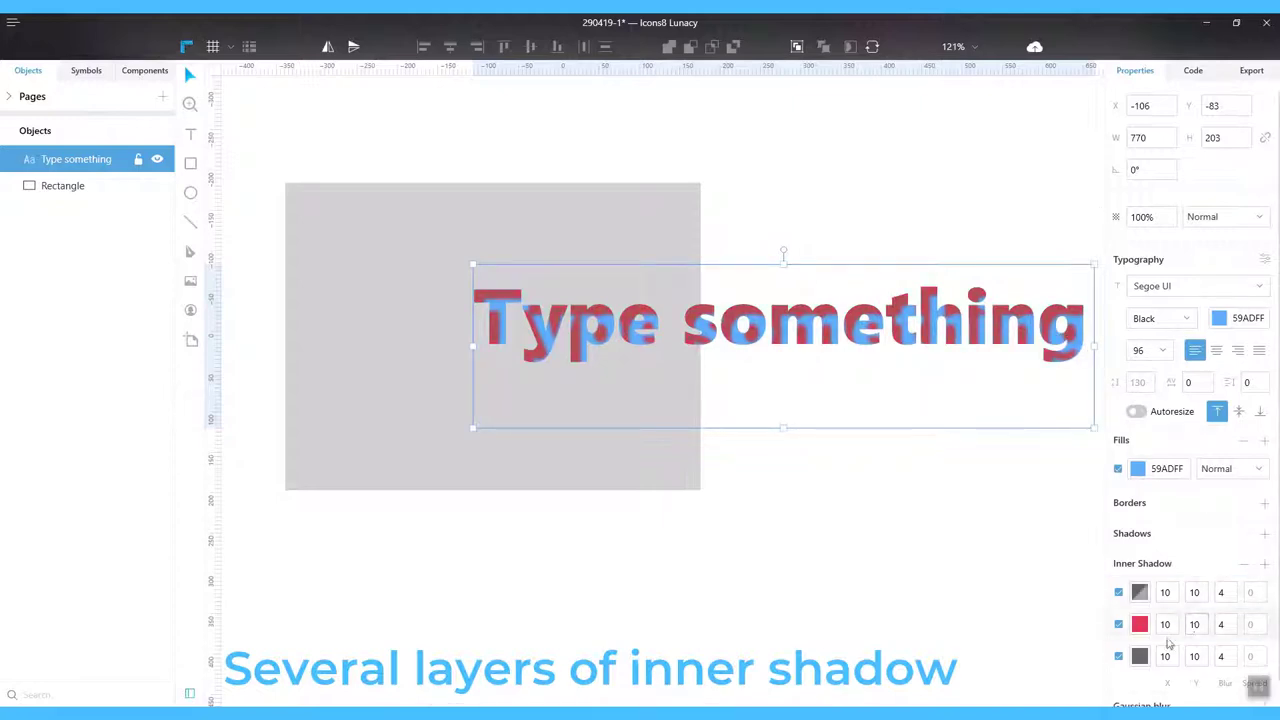
{"action": "left_click", "coordinate": [1140, 594]}
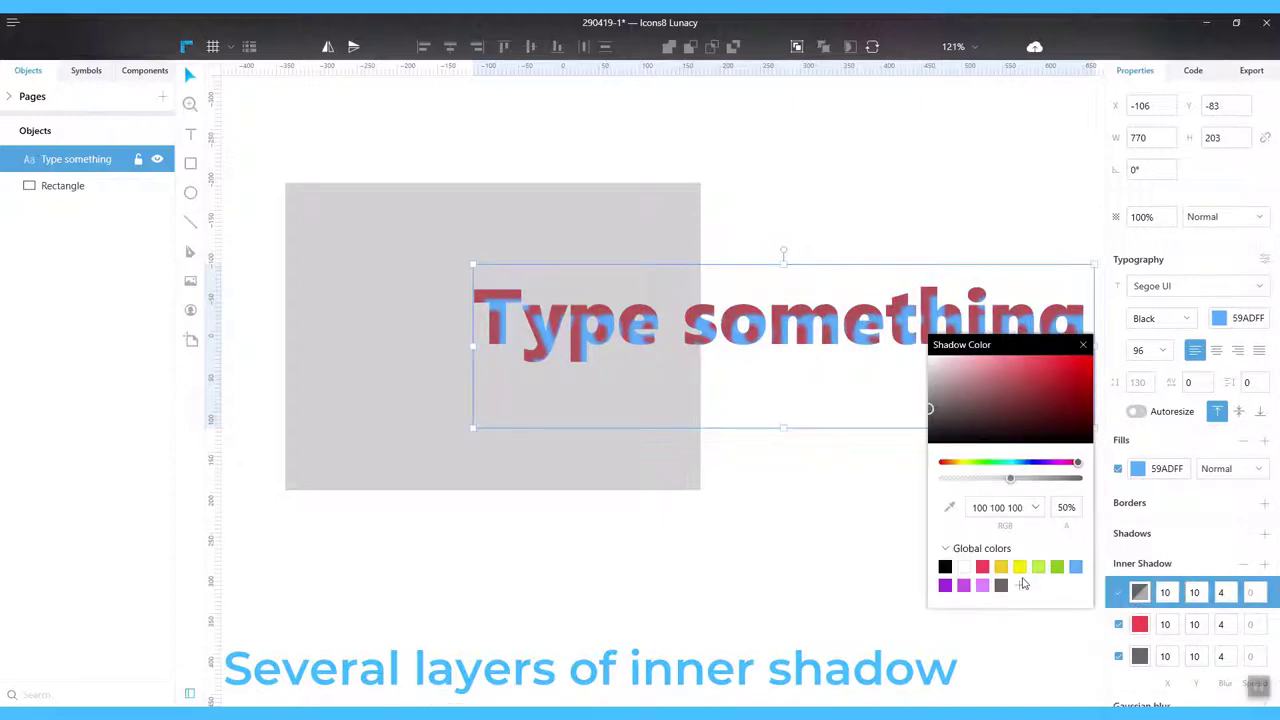
{"action": "left_click", "coordinate": [1058, 568]}
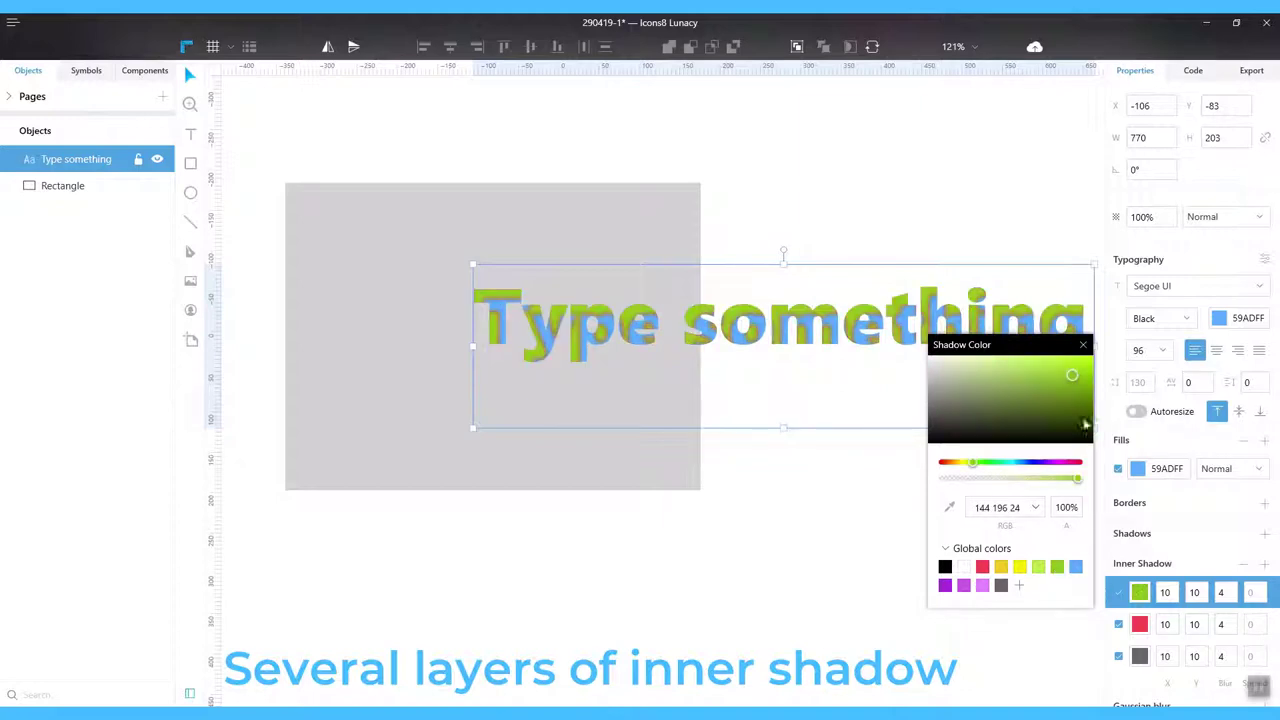
{"action": "left_click", "coordinate": [1083, 346]}
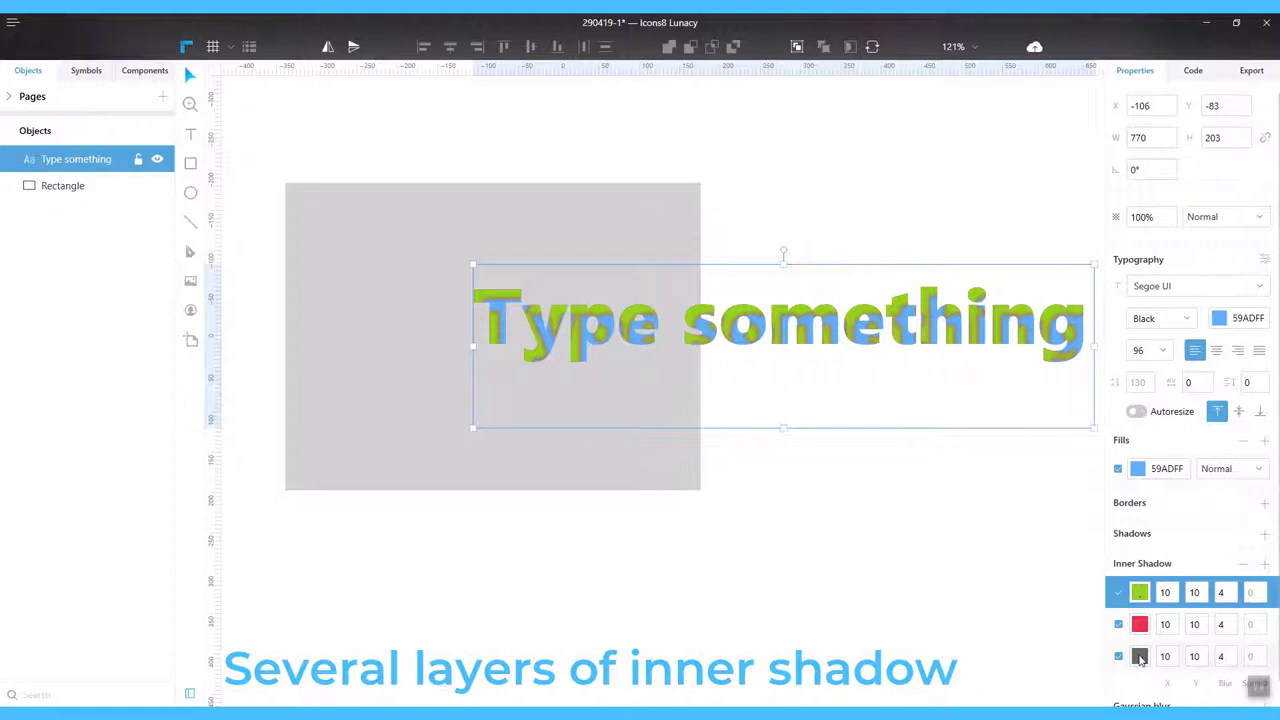
Set the opacity of the red inner shadow to 30% and of the green inner shadow to 31%.
{"action": "left_click", "coordinate": [1140, 624]}
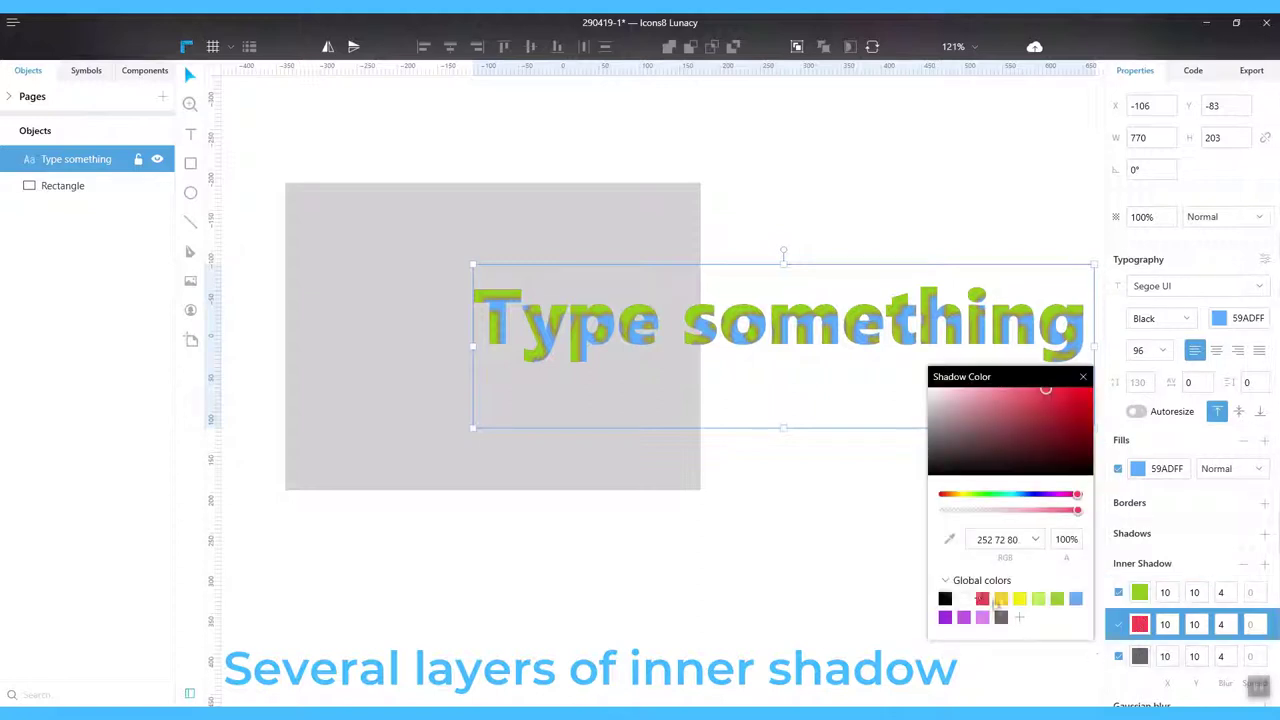
{"action": "left_click", "coordinate": [986, 511]}
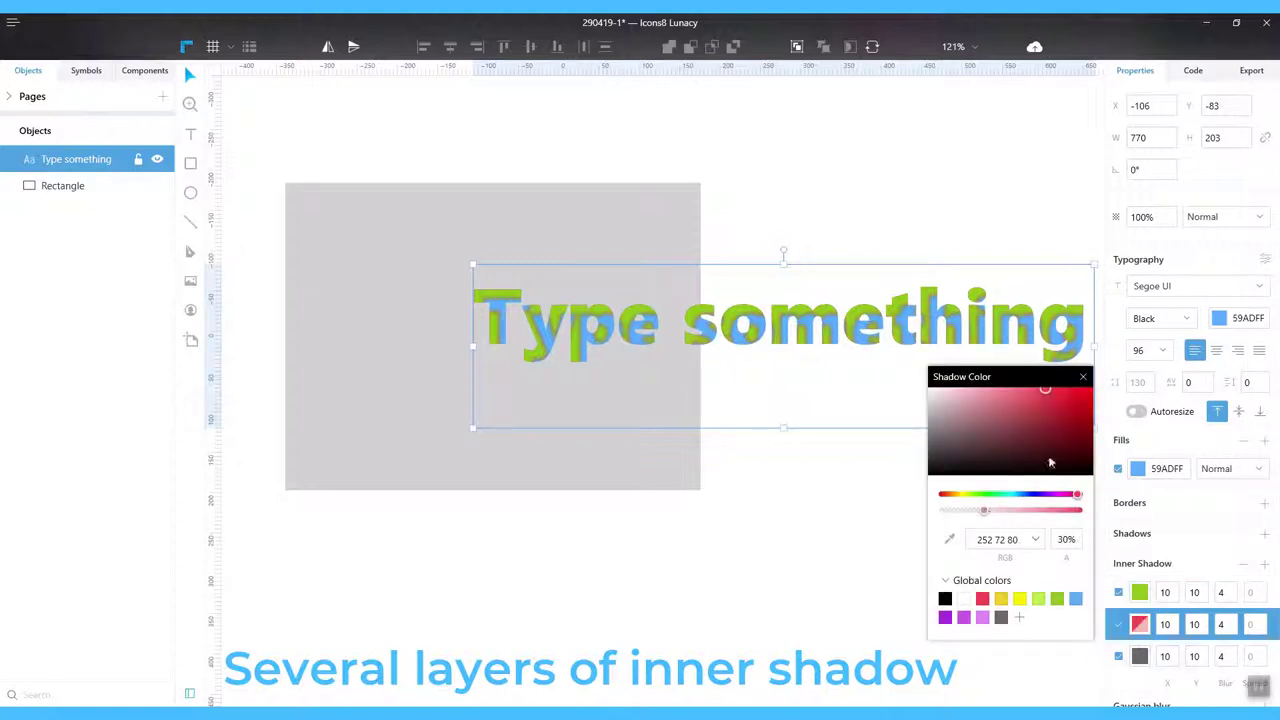
{"action": "left_click", "coordinate": [1083, 377]}
{"action": "left_click", "coordinate": [1140, 592]}
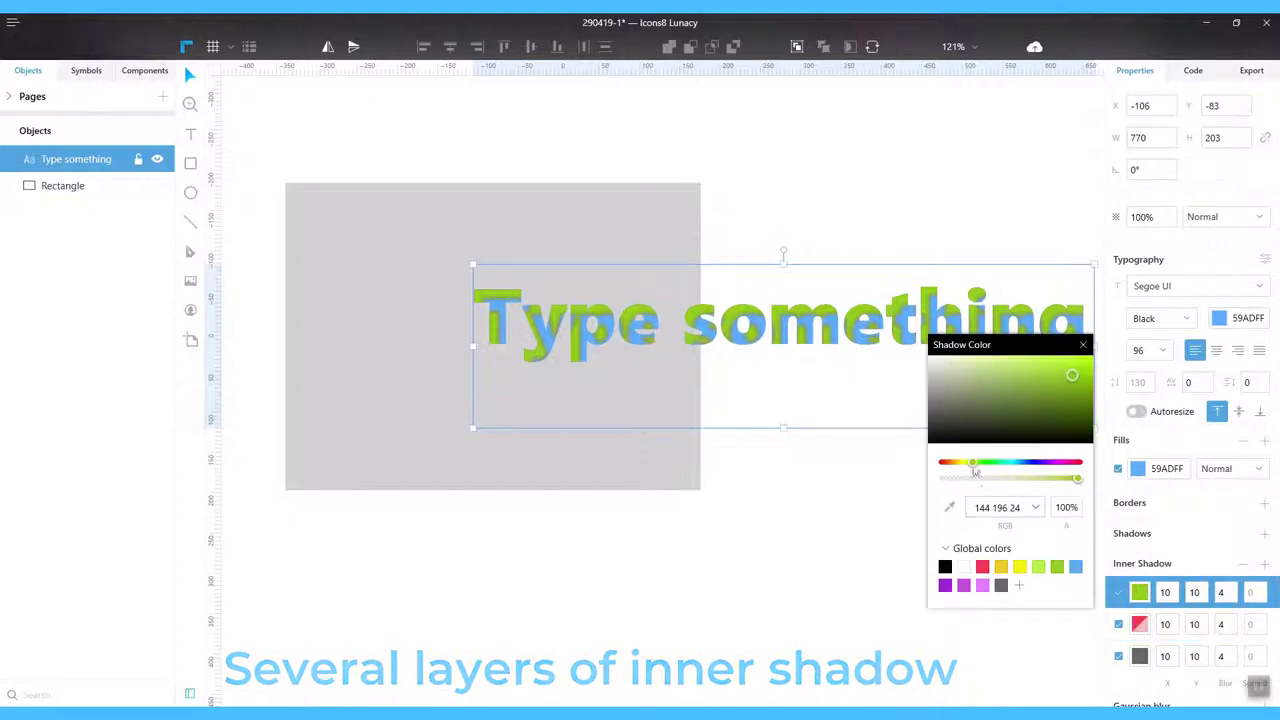
{"action": "left_click", "coordinate": [985, 478]}
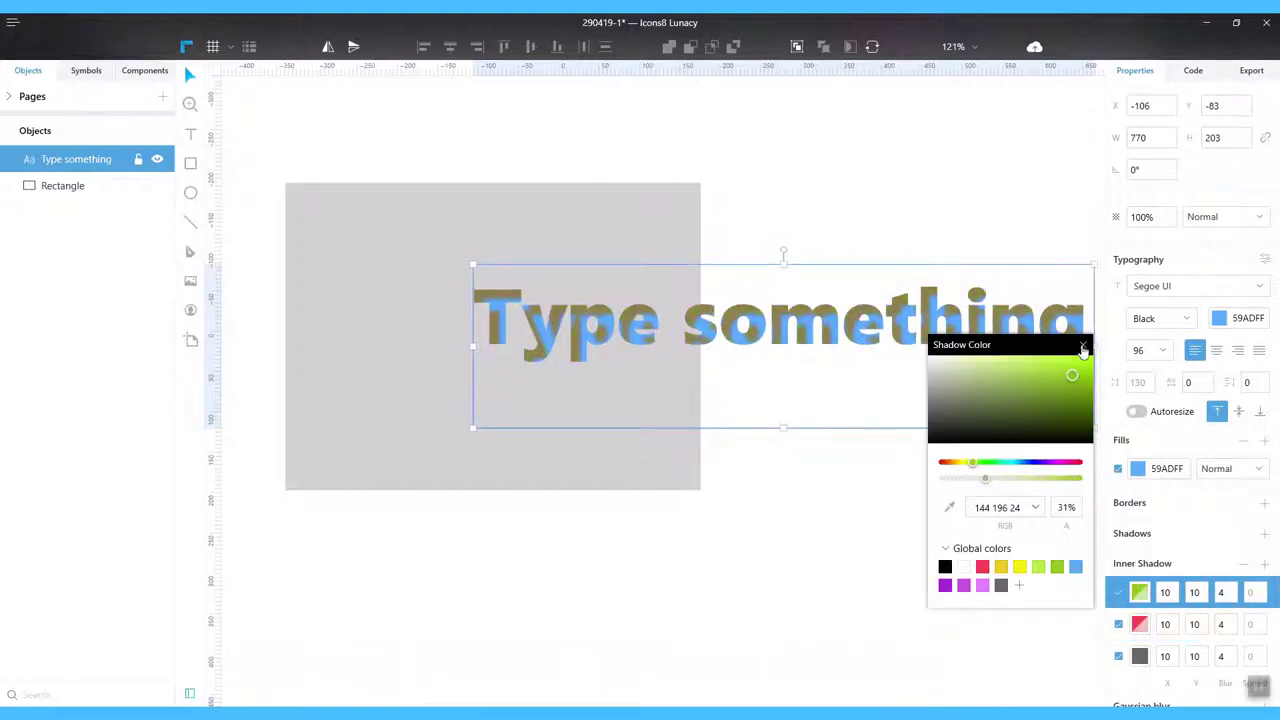
Toggle the green and red inner shadows' visibility and move the dark grey inner shadow above both of them.
{"action": "left_click", "coordinate": [1083, 344]}
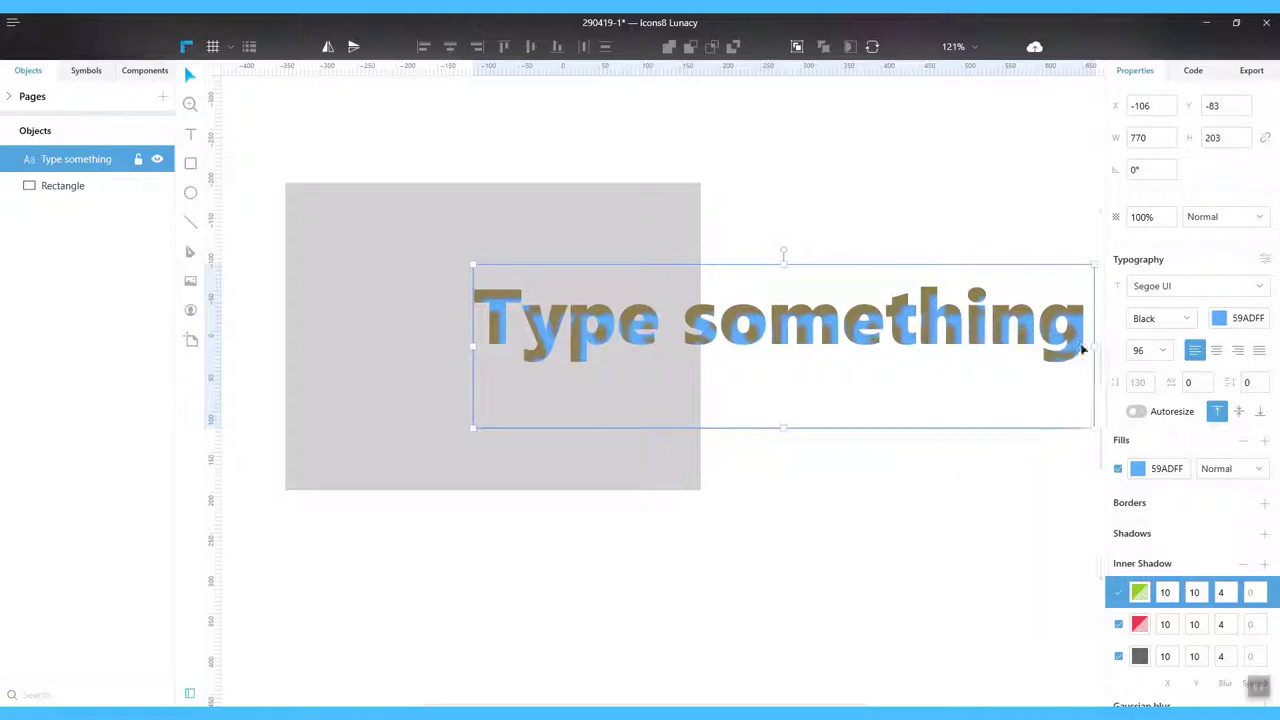
{"action": "left_click", "coordinate": [1118, 593]}
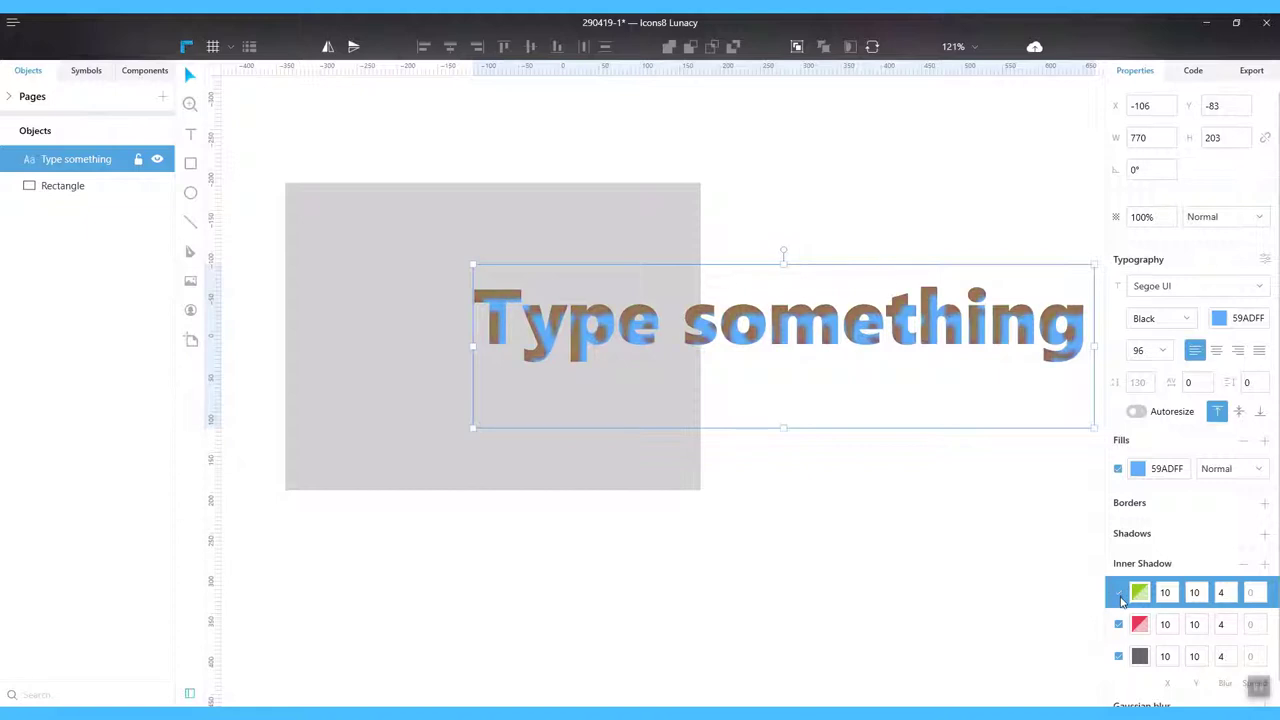
{"action": "left_click", "coordinate": [1119, 625]}
{"action": "left_click_drag", "start_coordinate": [1113, 652], "coordinate": [1121, 607]}
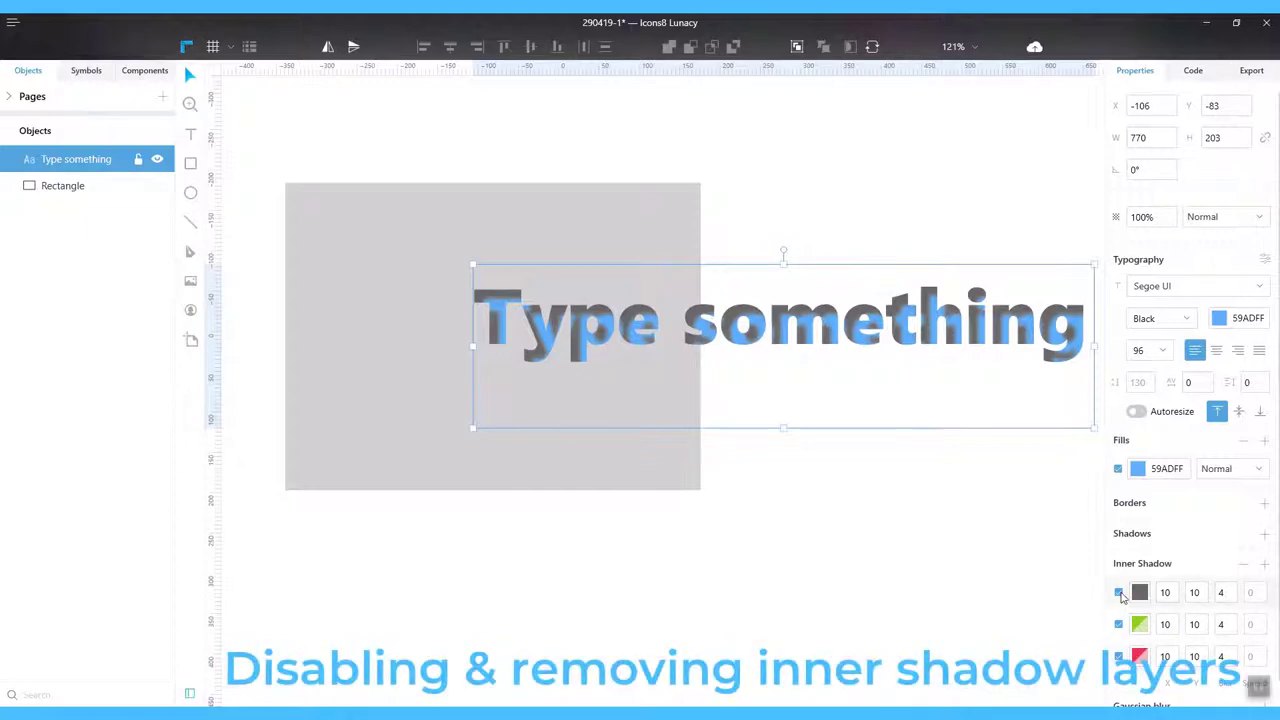
Disable the dark grey and green inner shadows and remove inner shadow layers from the text.
{"action": "left_click", "coordinate": [1119, 593]}
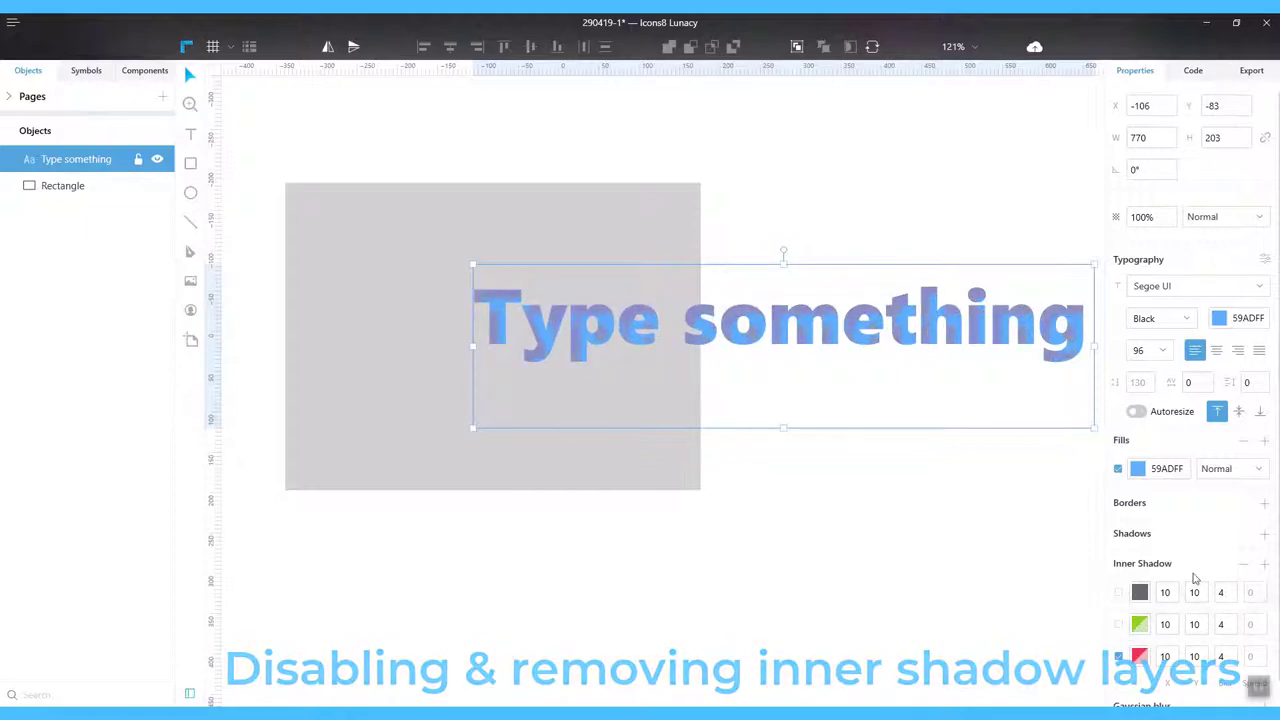
{"action": "left_click", "coordinate": [1242, 566]}
{"action": "left_click", "coordinate": [1242, 566]}
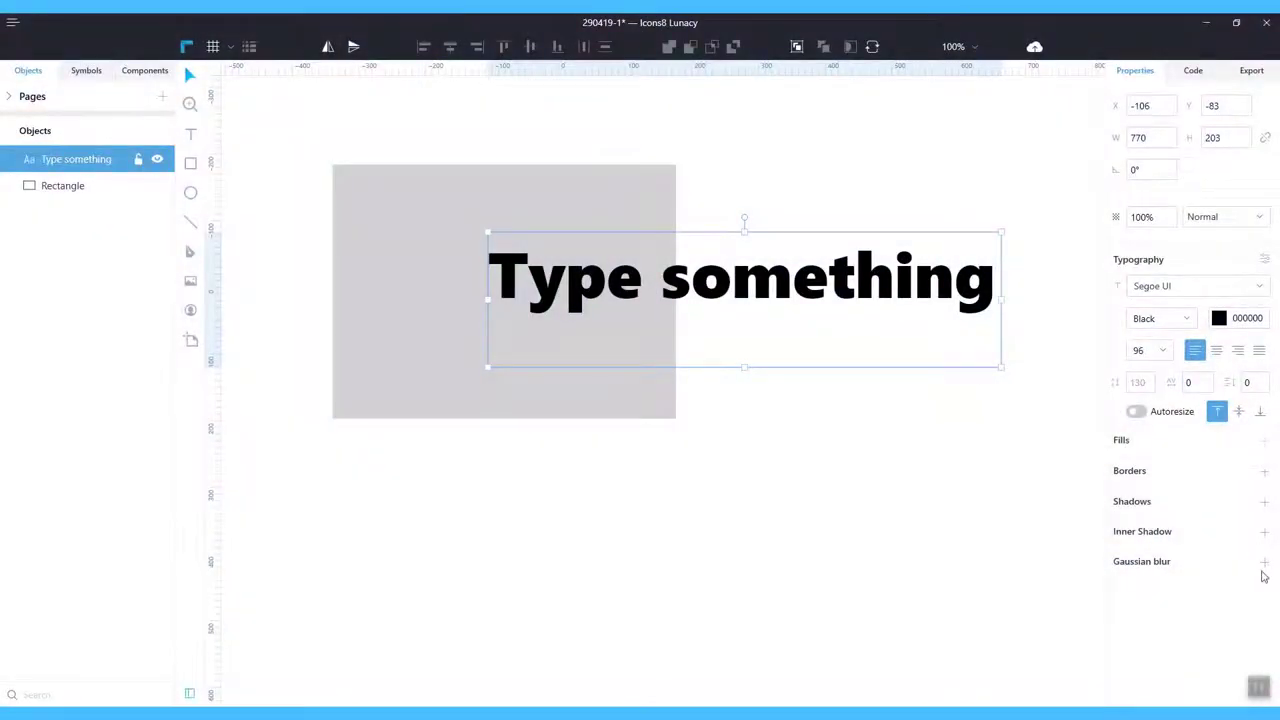
Apply a Gaussian blur of 3 to the text and add a fill in the red global colour, FC4850.
{"action": "left_click", "coordinate": [1265, 563]}
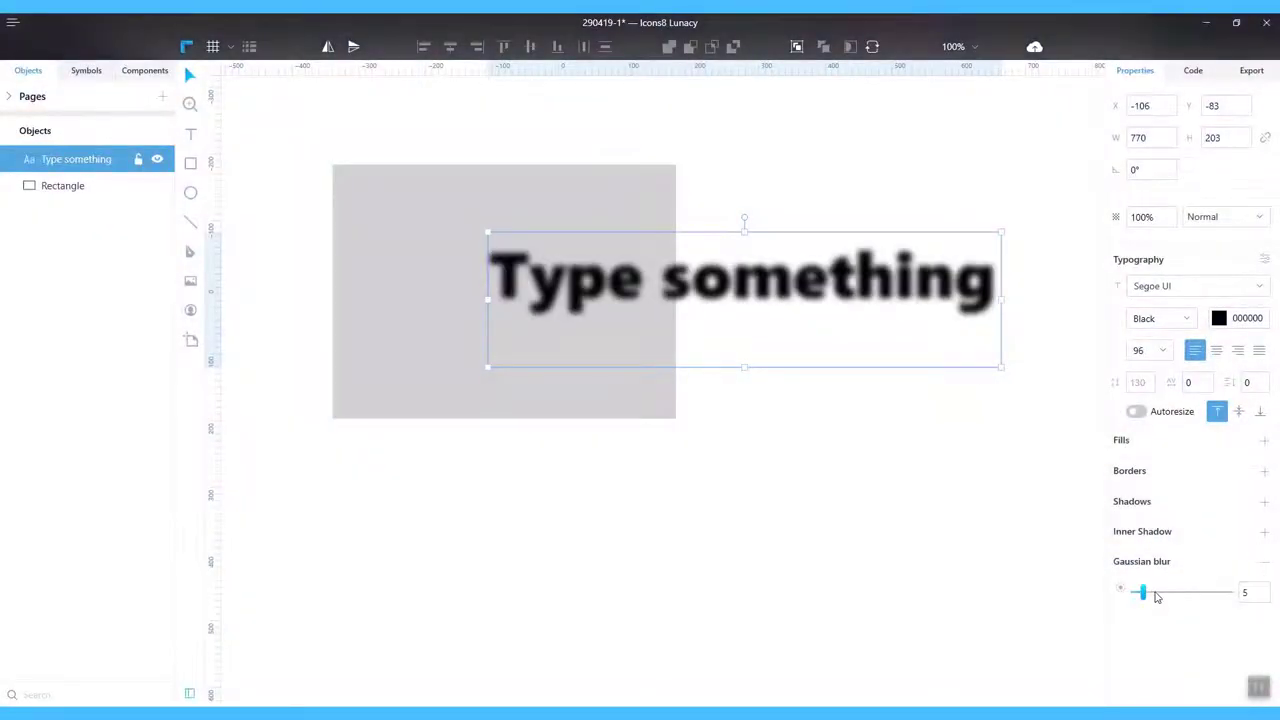
{"action": "mouse_move", "coordinate": [1144, 592]}
{"action": "left_mouse_down"}
{"action": "mouse_move", "coordinate": [1202, 592]}
{"action": "mouse_move", "coordinate": [1142, 591]}
{"action": "left_mouse_up"}
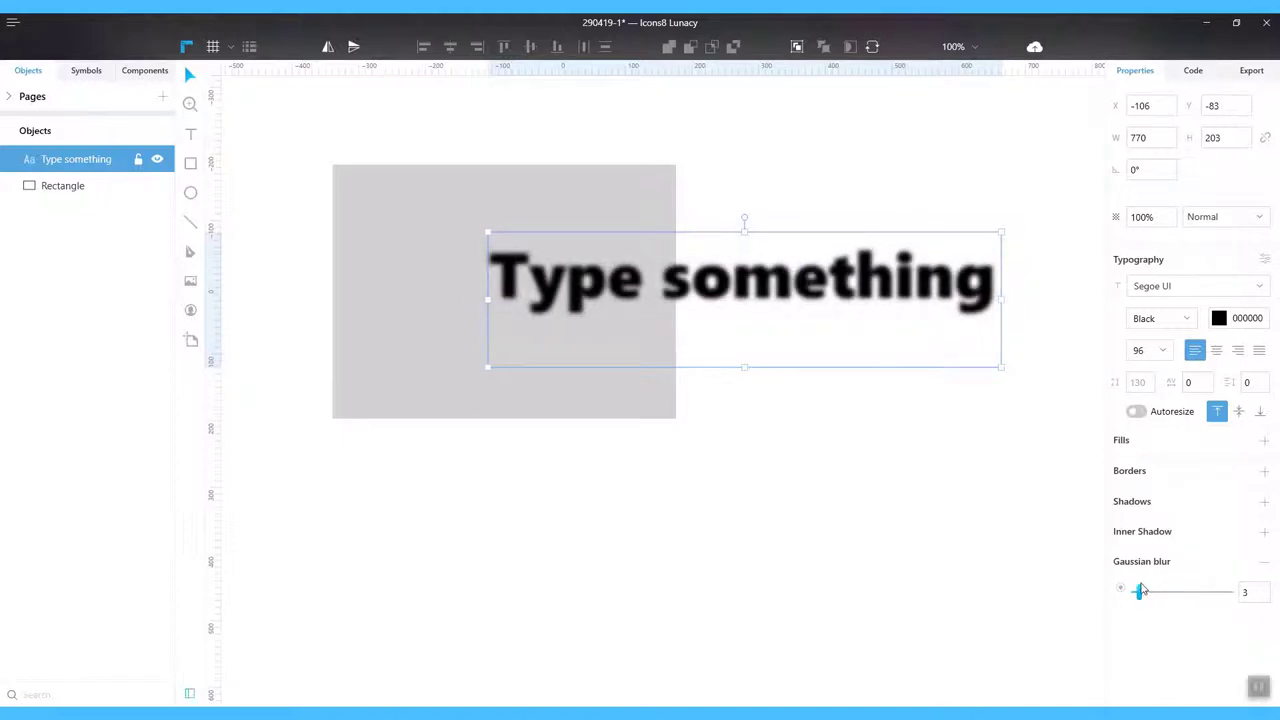
{"action": "left_click", "coordinate": [1264, 441]}
{"action": "left_click", "coordinate": [1138, 468]}
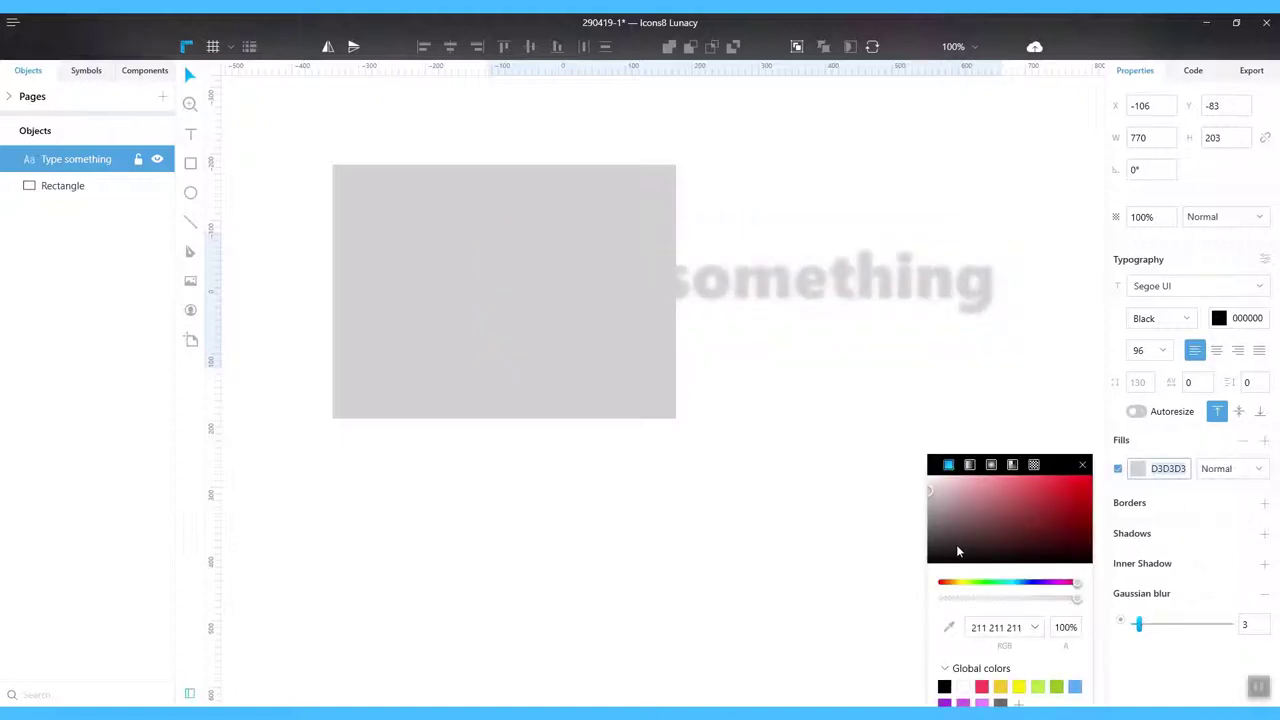
{"action": "left_click", "coordinate": [982, 685]}
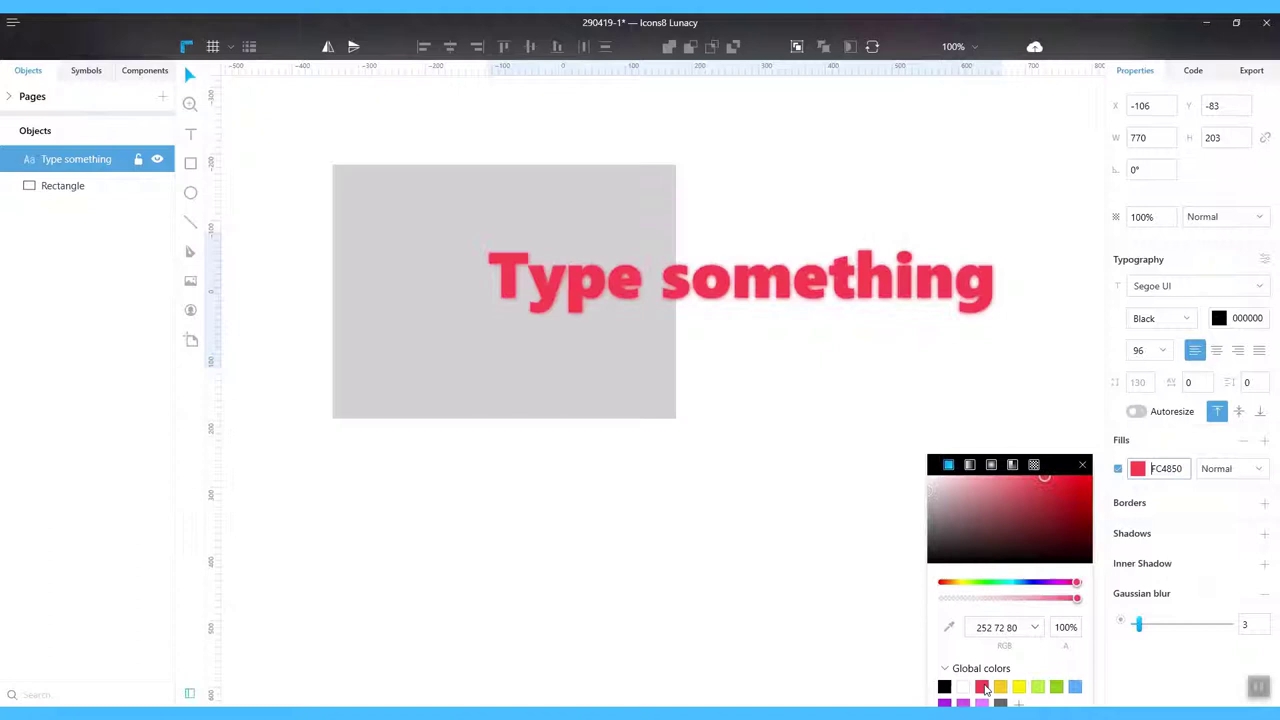
{"action": "left_click", "coordinate": [1088, 484]}
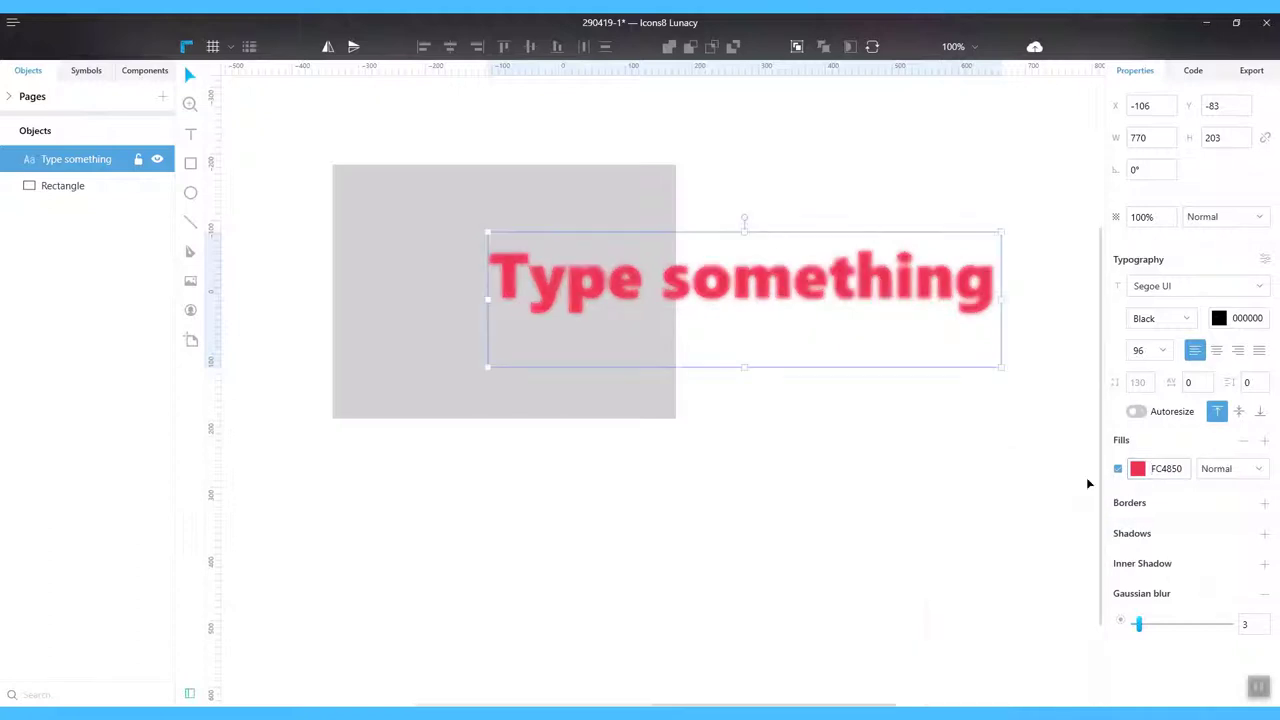
Add a border to the text in the blue global colour, 59ADFF, with a thickness of 3.
{"action": "left_click", "coordinate": [1263, 509]}
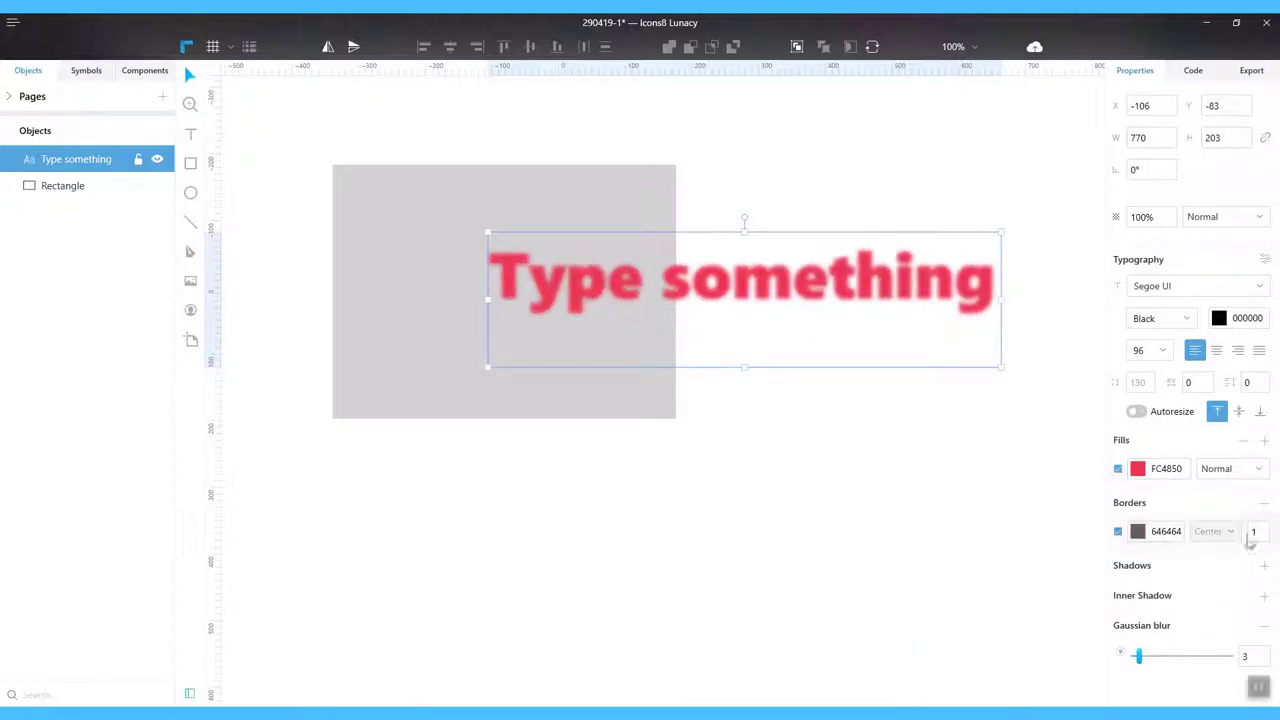
{"action": "left_click", "coordinate": [1138, 531]}
{"action": "left_click", "coordinate": [1075, 500]}
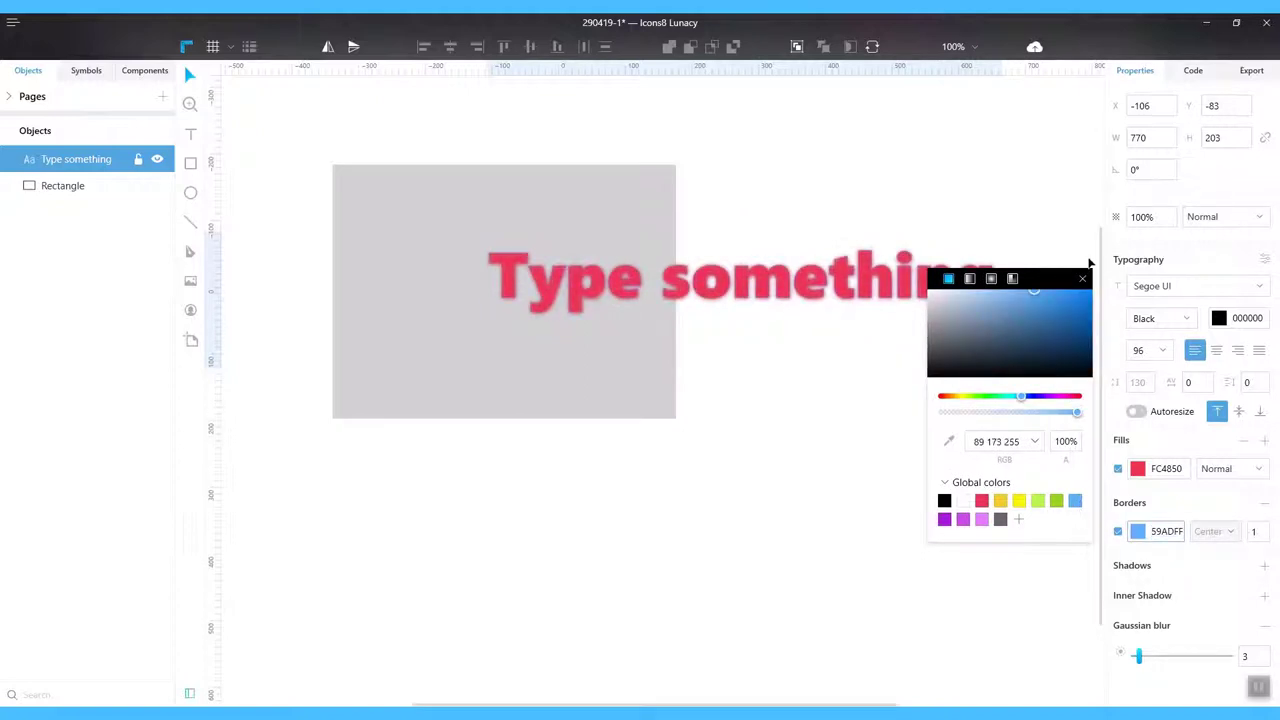
{"action": "left_click", "coordinate": [1218, 500]}
{"action": "left_click_drag", "start_coordinate": [1267, 540], "coordinate": [1263, 537]}
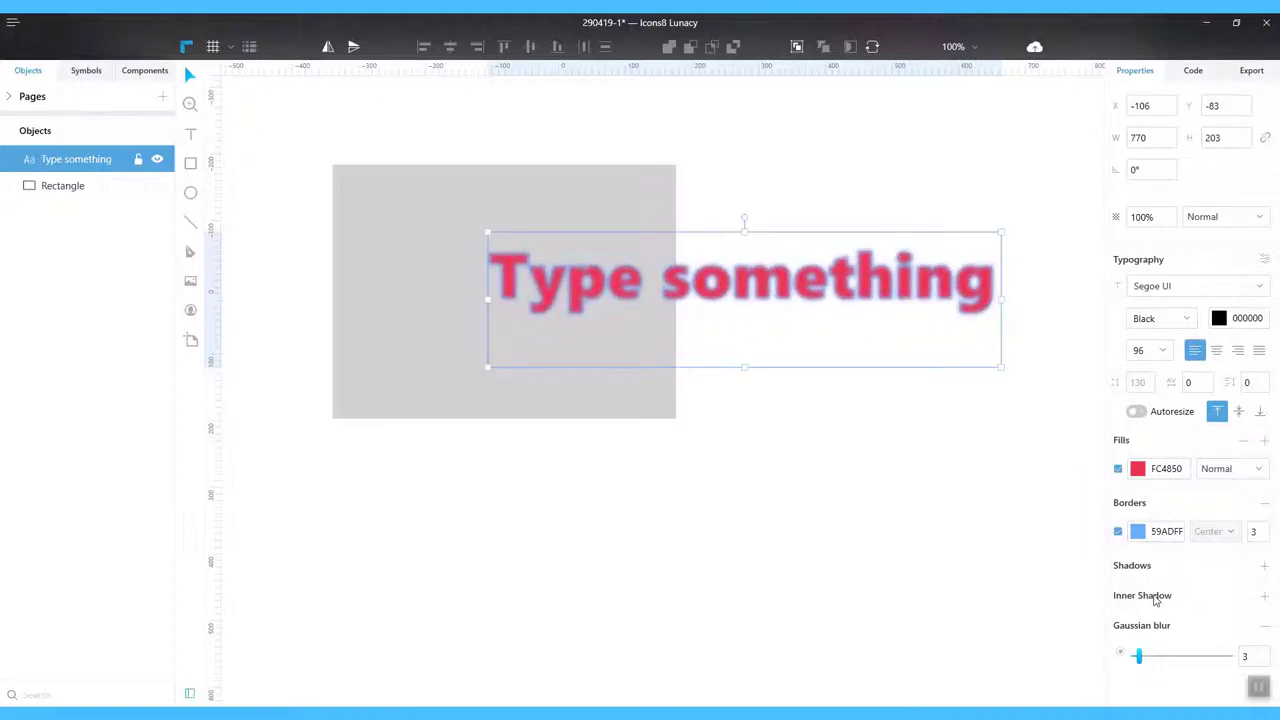
Add a shadow to the text in the light purple global colour, RGB 232 139 255, with a blur of 2.
{"action": "left_click", "coordinate": [1264, 565]}
{"action": "left_click", "coordinate": [1139, 594]}
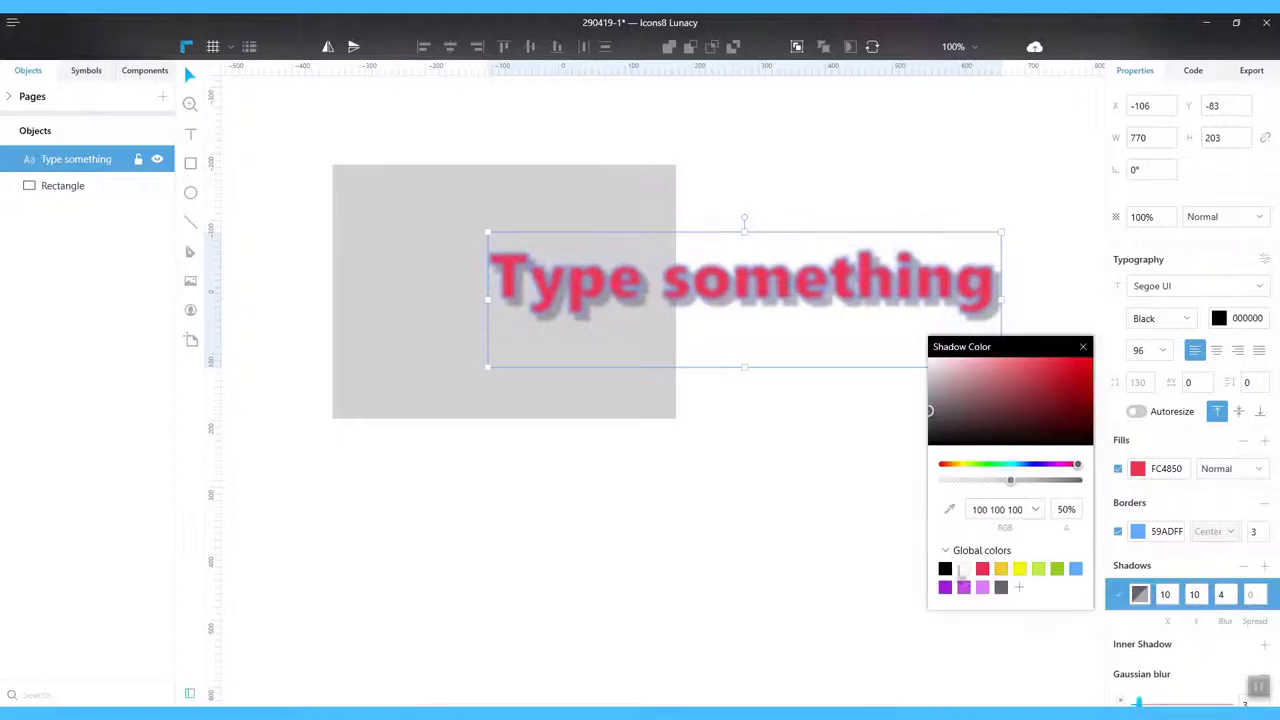
{"action": "left_click", "coordinate": [983, 589]}
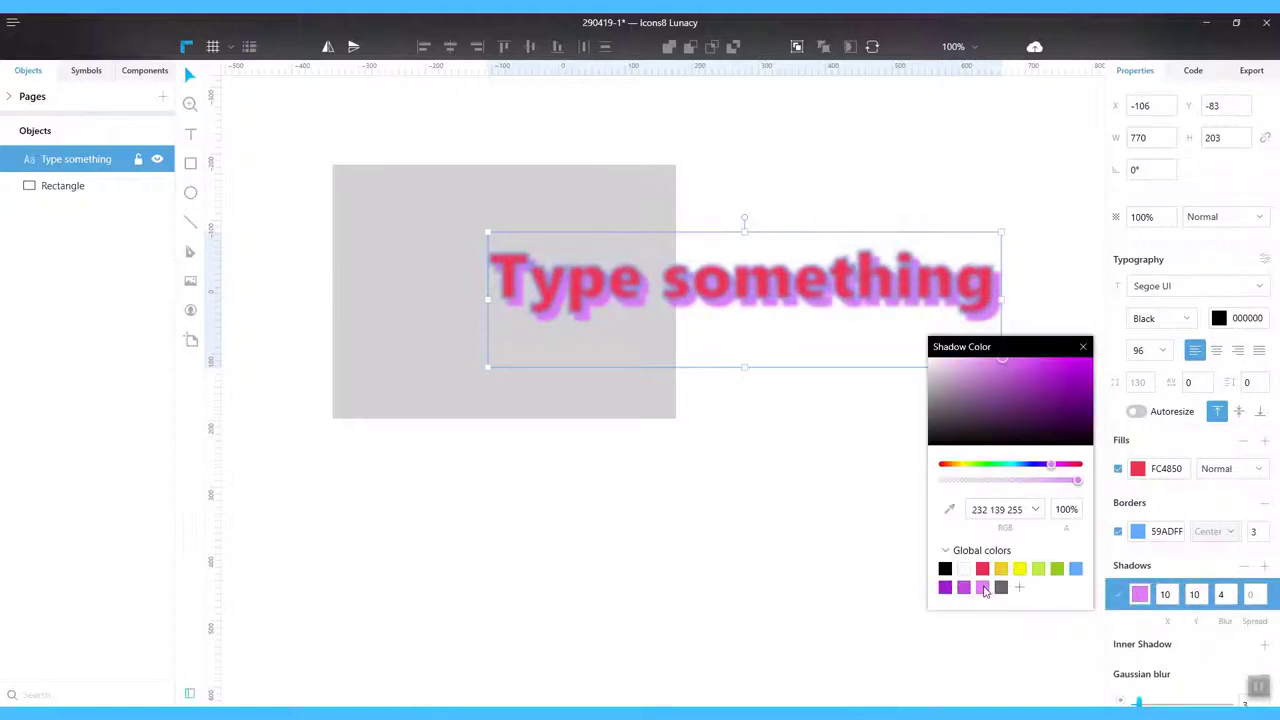
{"action": "left_click", "coordinate": [1083, 347]}
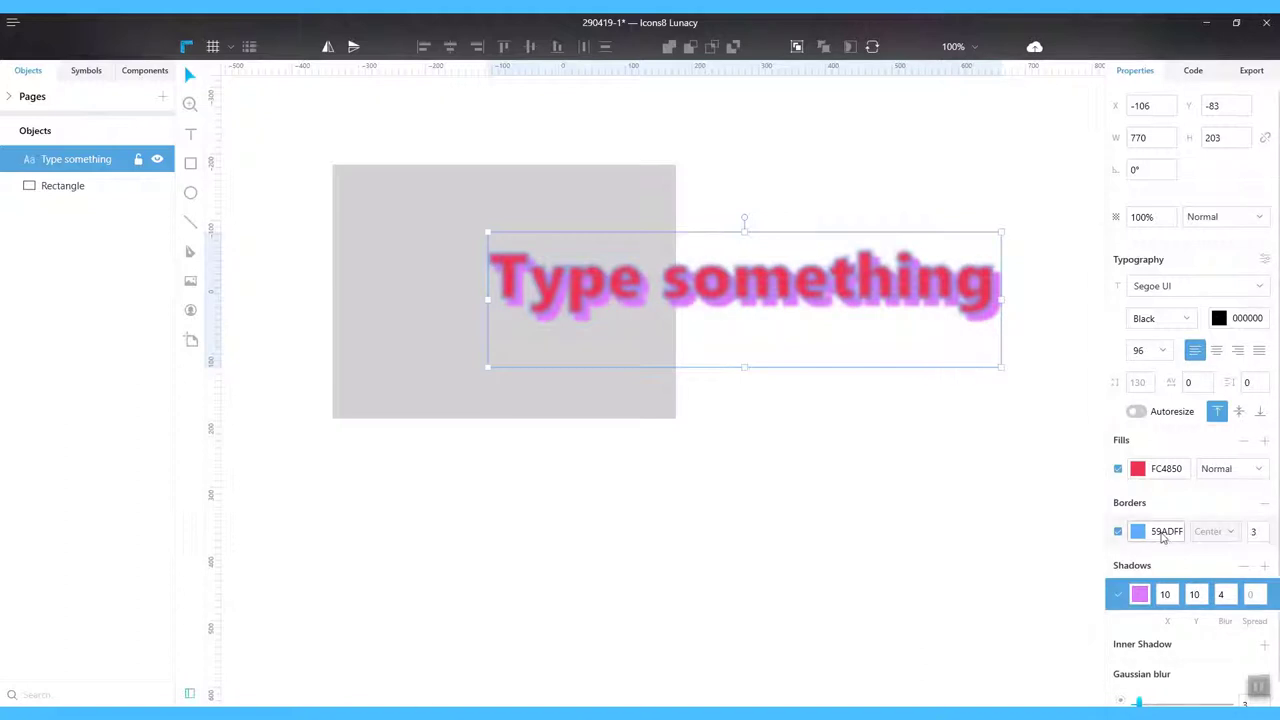
{"action": "scroll", "coordinate": [1180, 600], "scroll_direction": "down", "scroll_amount": 1}
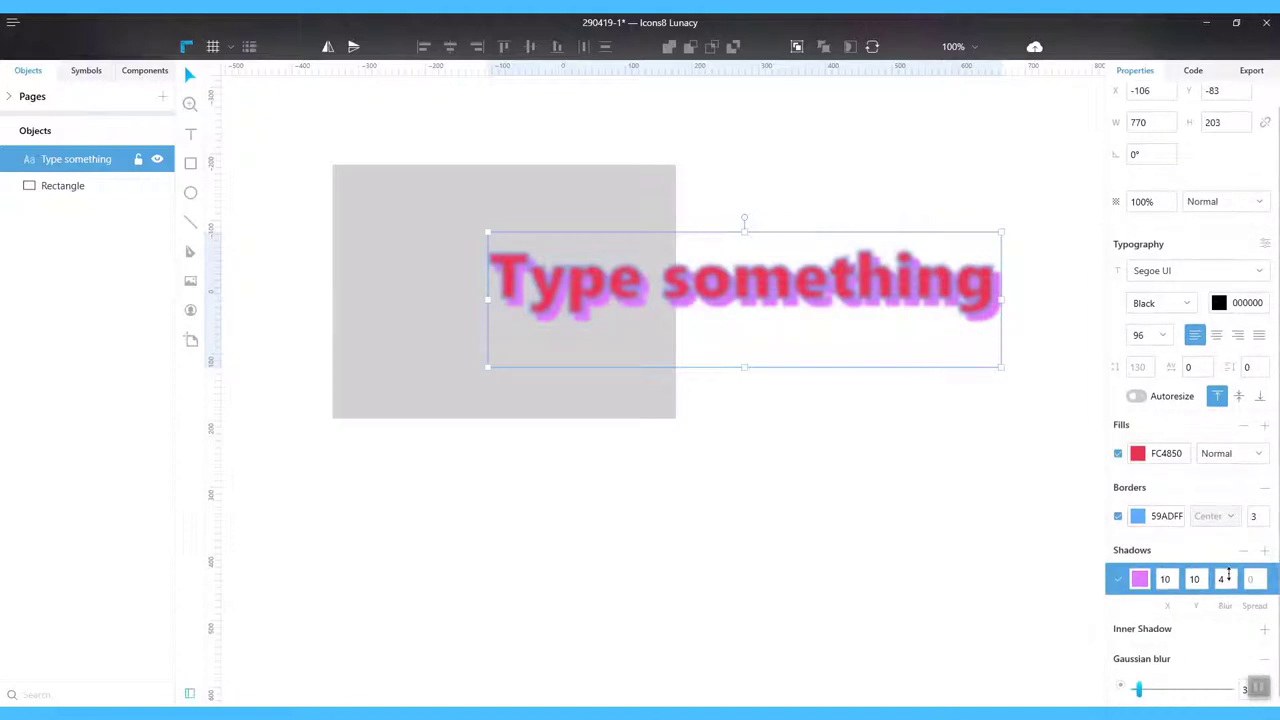
{"action": "left_click_drag", "start_coordinate": [1228, 572], "coordinate": [1243, 601]}
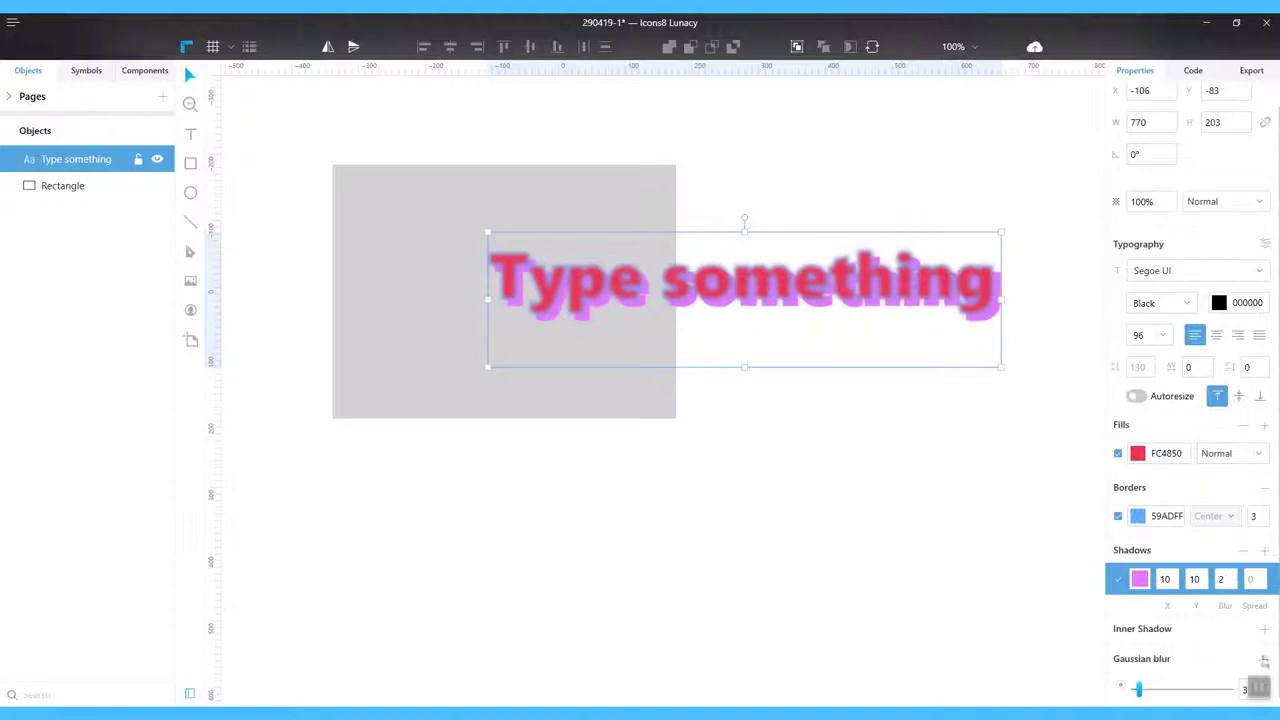
Add an inner shadow to the text and colour it with the purple global colour, RGB 207 96 234.
{"action": "left_click", "coordinate": [1264, 629]}
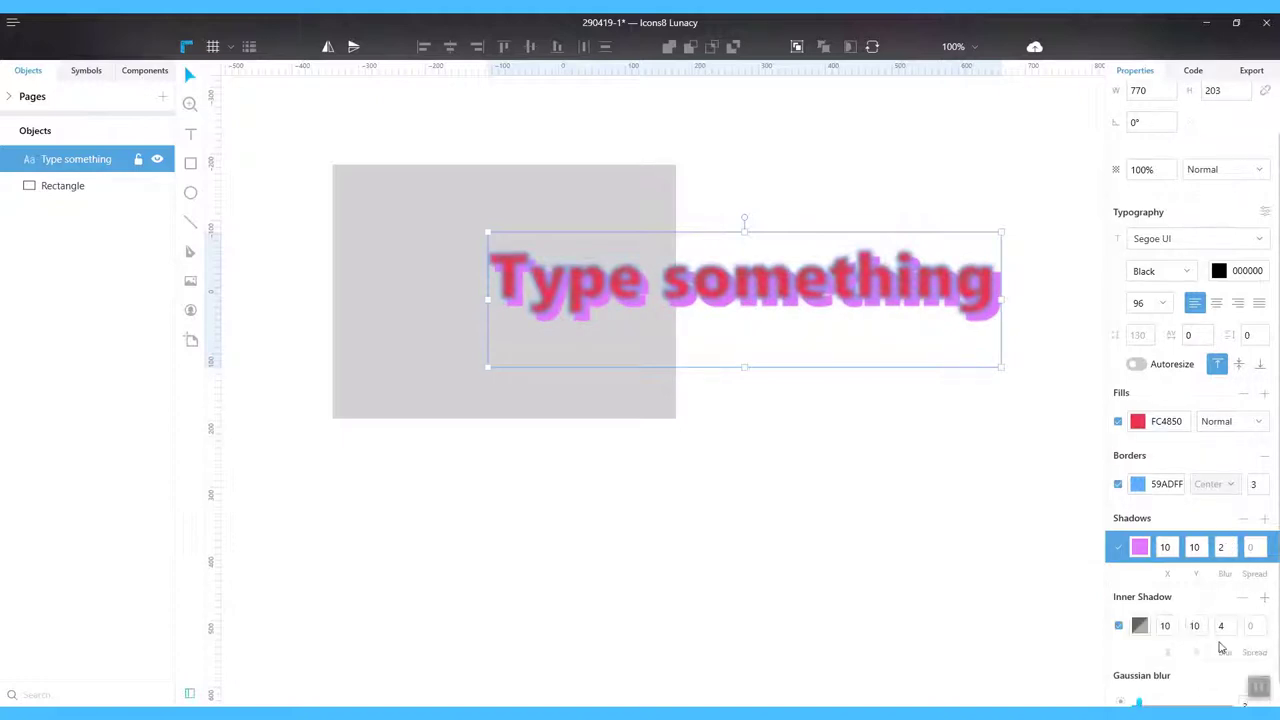
{"action": "left_click", "coordinate": [1139, 625]}
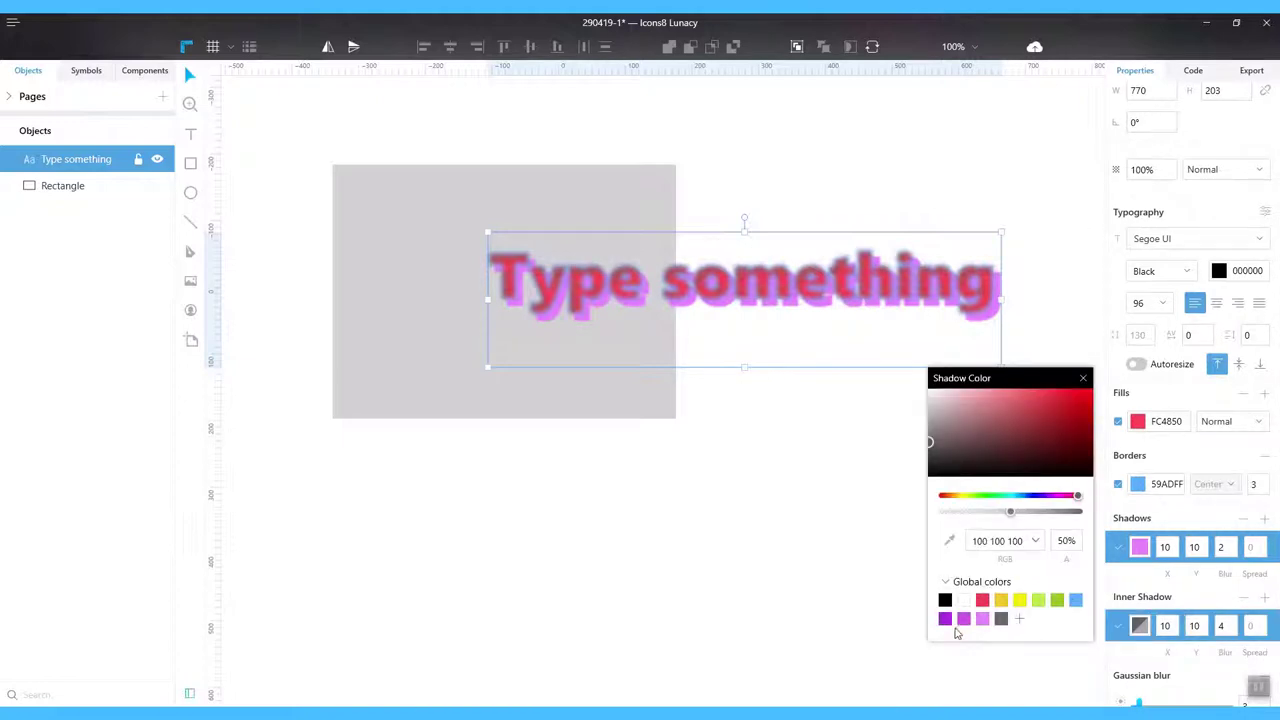
{"action": "left_click", "coordinate": [982, 619]}
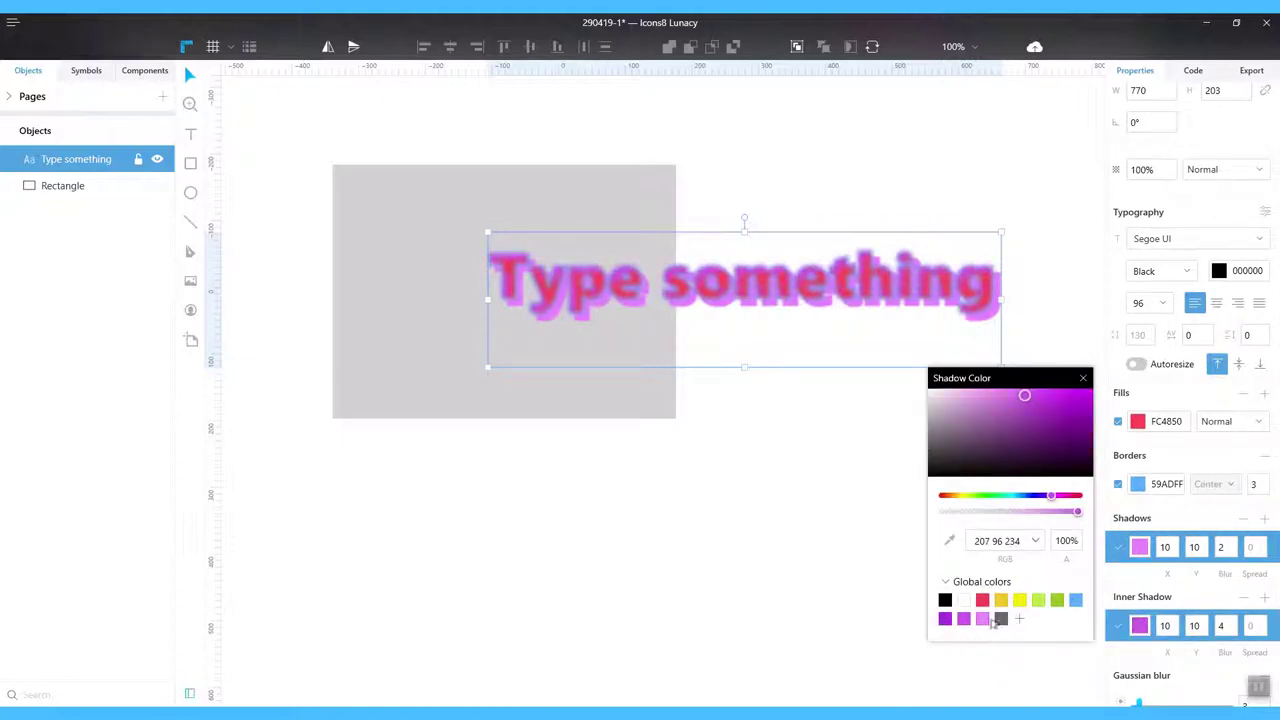
{"action": "left_click", "coordinate": [1083, 381]}
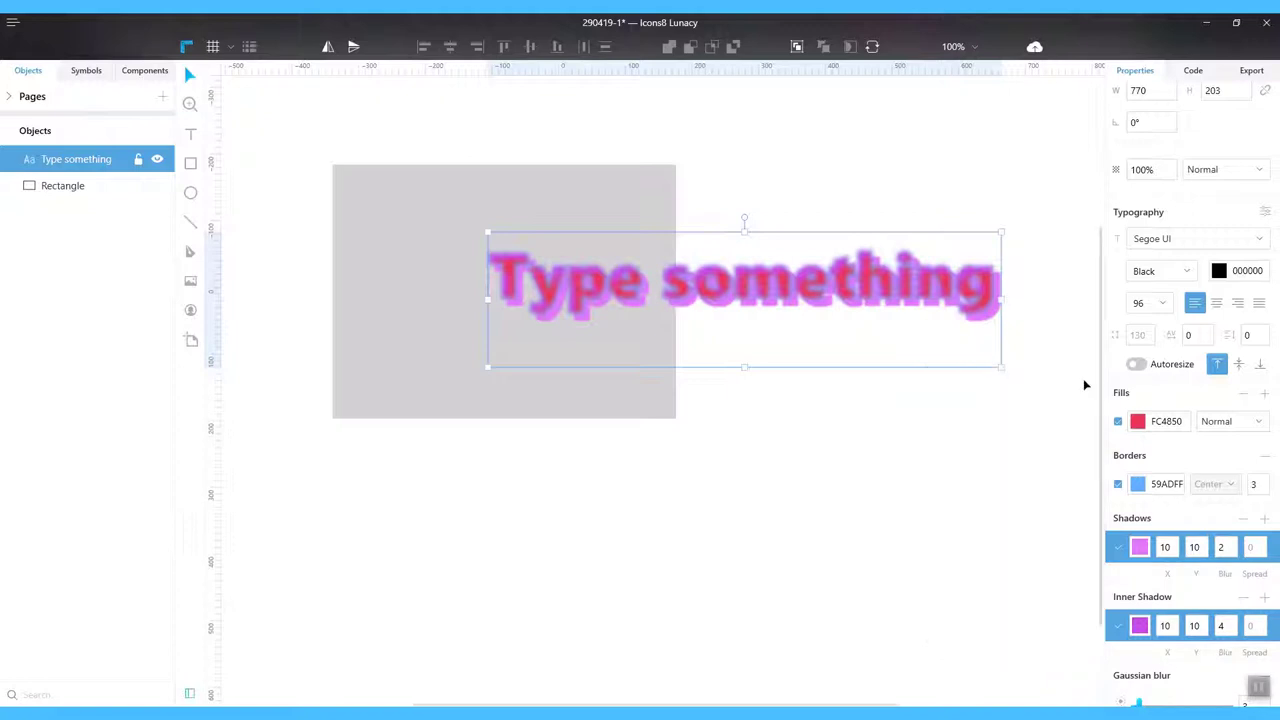
Raise the text's Gaussian blur to 27 and bring it back down close to the minimum.
{"action": "scroll", "coordinate": [1213, 675], "scroll_direction": "down", "scroll_amount": 1}
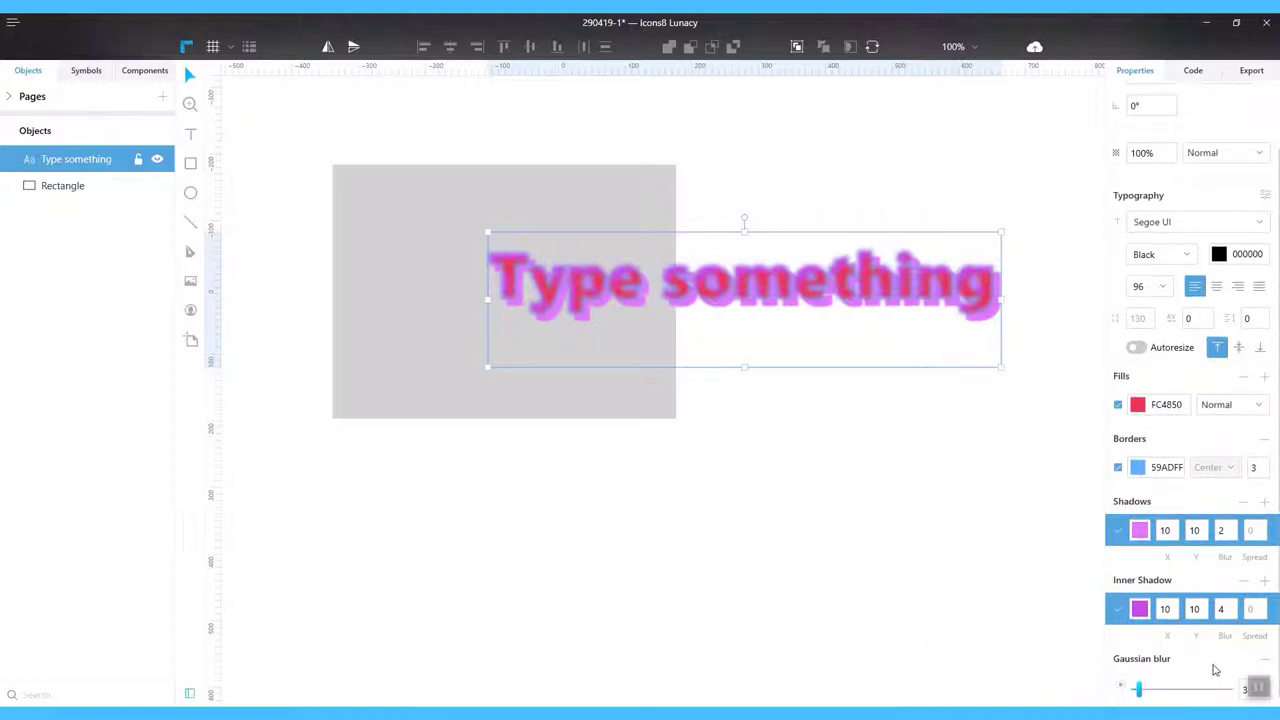
{"action": "left_click_drag", "start_coordinate": [1142, 690], "coordinate": [1188, 695]}
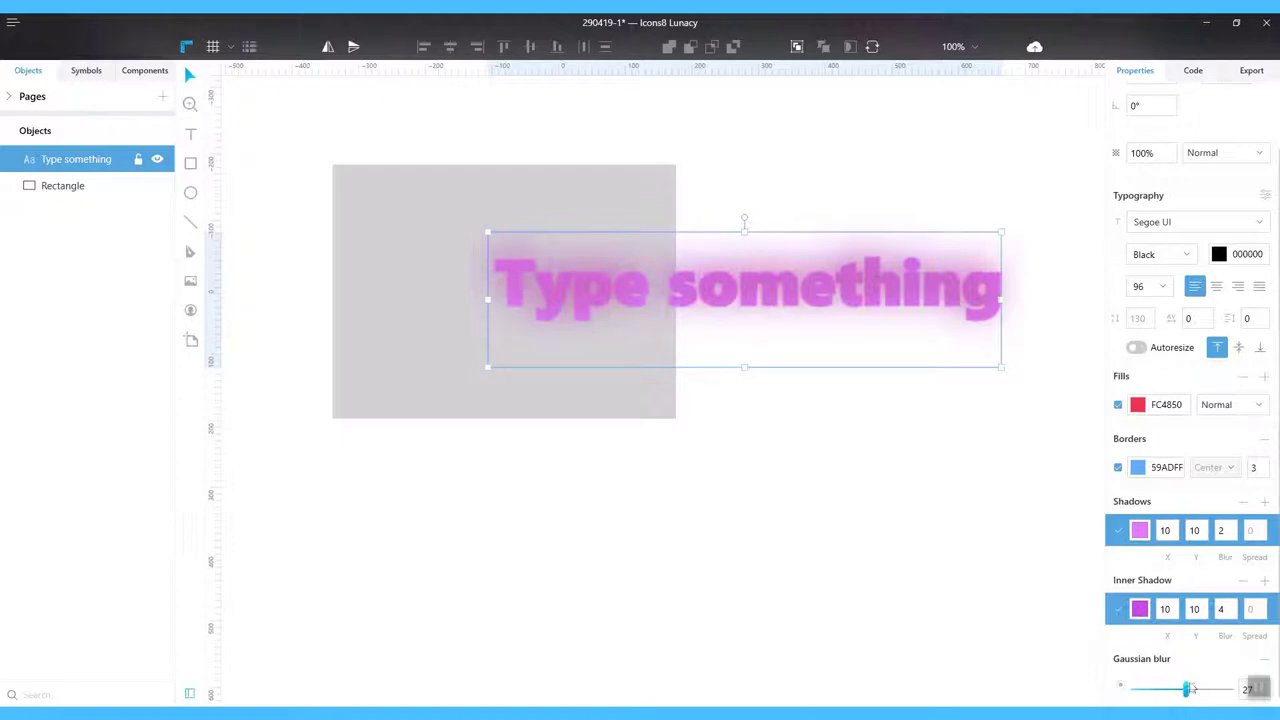
{"action": "left_click_drag", "start_coordinate": [1186, 690], "coordinate": [1134, 690]}
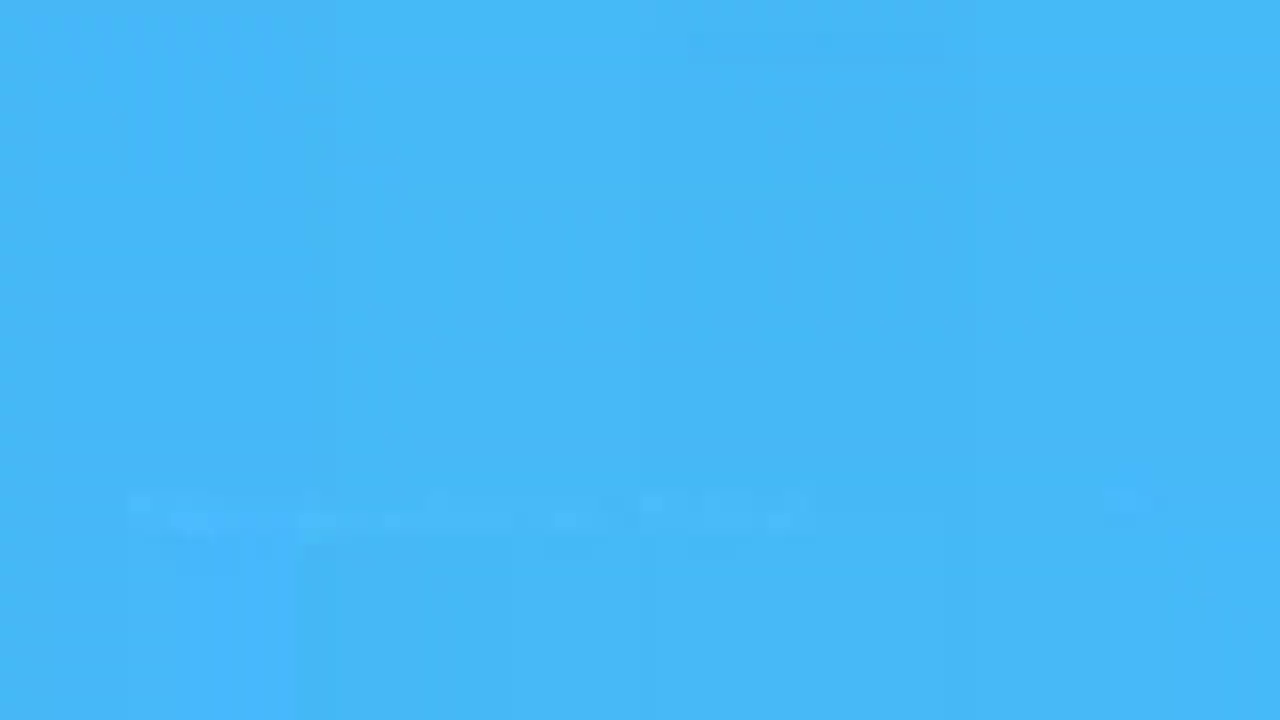